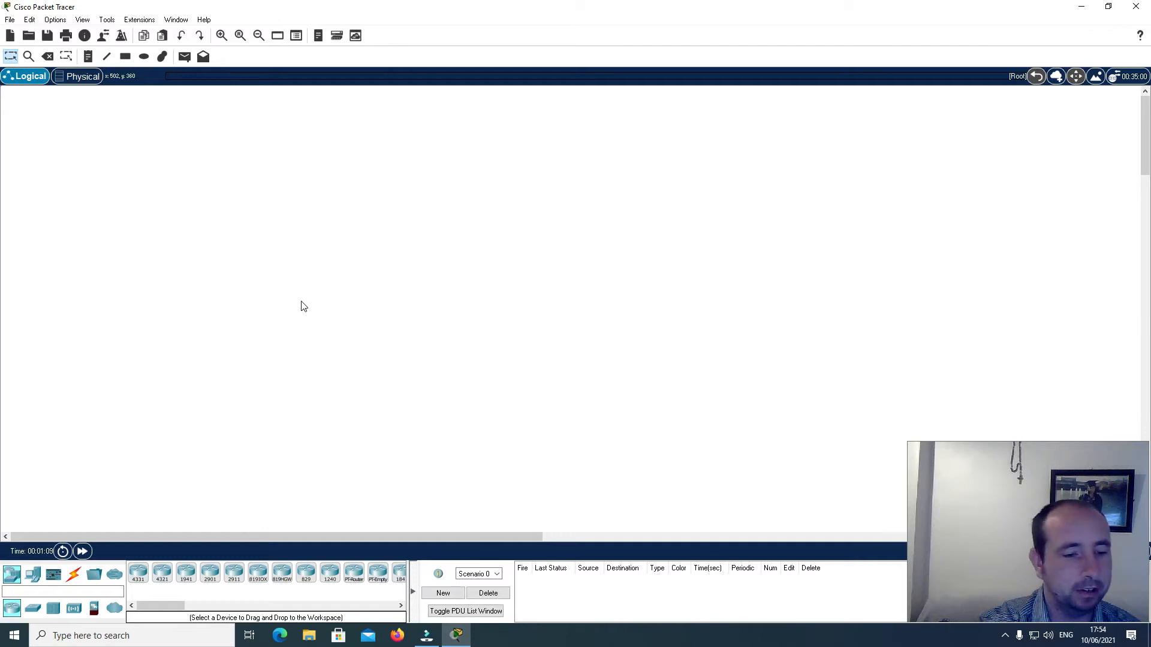
- Place a 2960 switch in the upper-middle area of the empty logical workspace
left_click(33, 609)
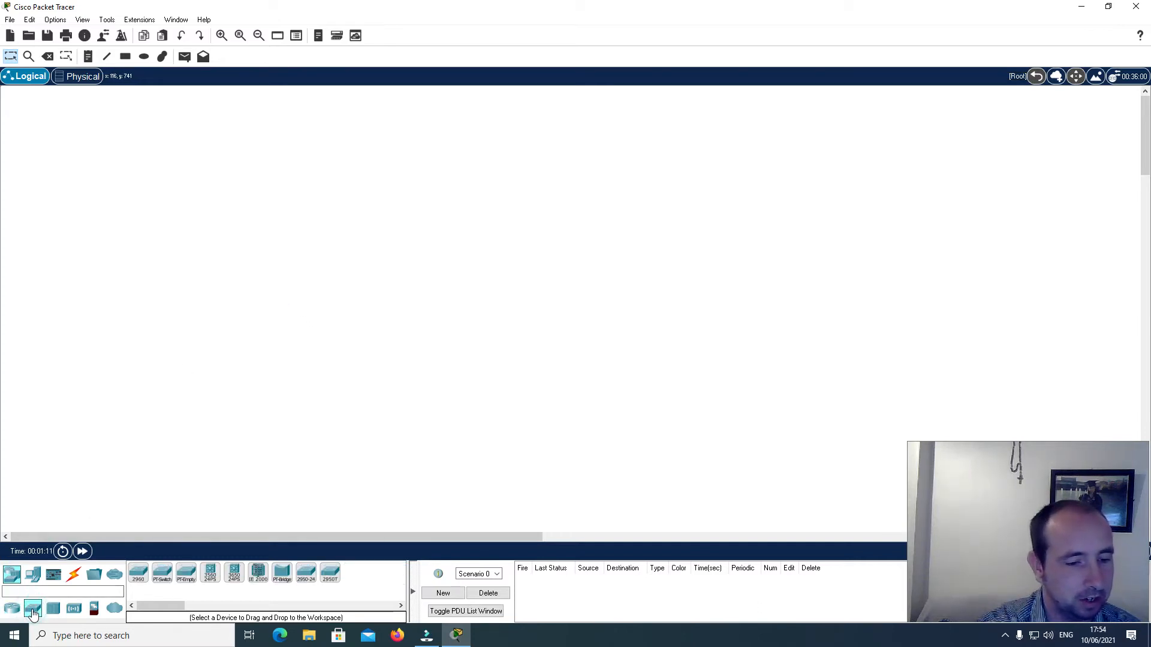
left_click(138, 573)
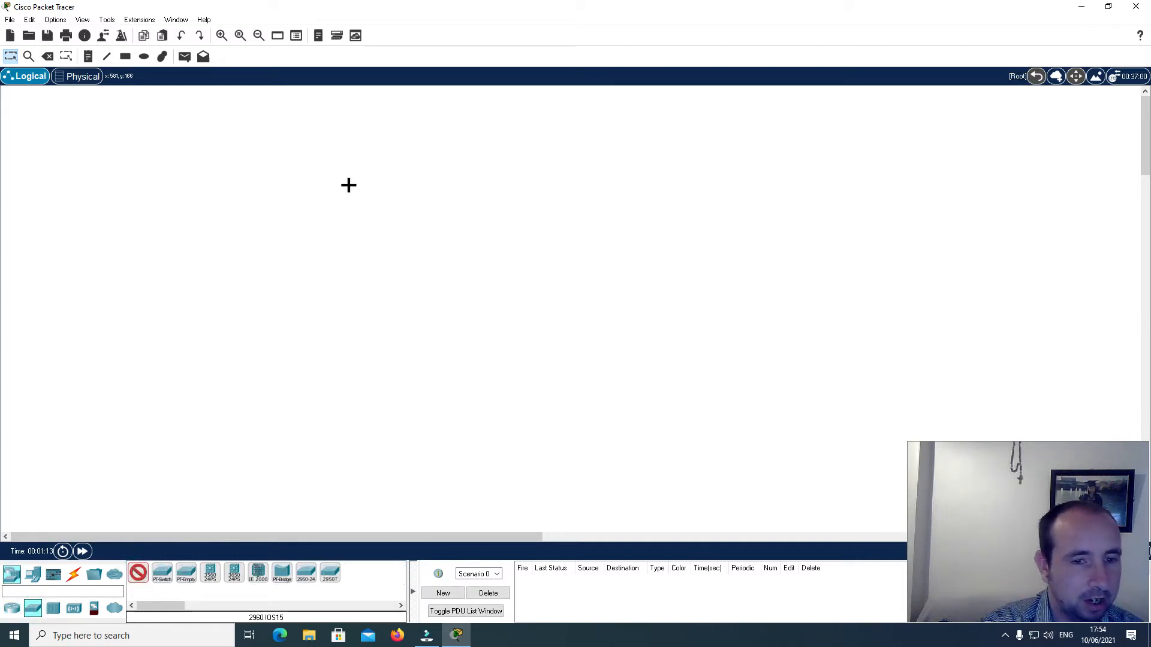
left_click(370, 210)
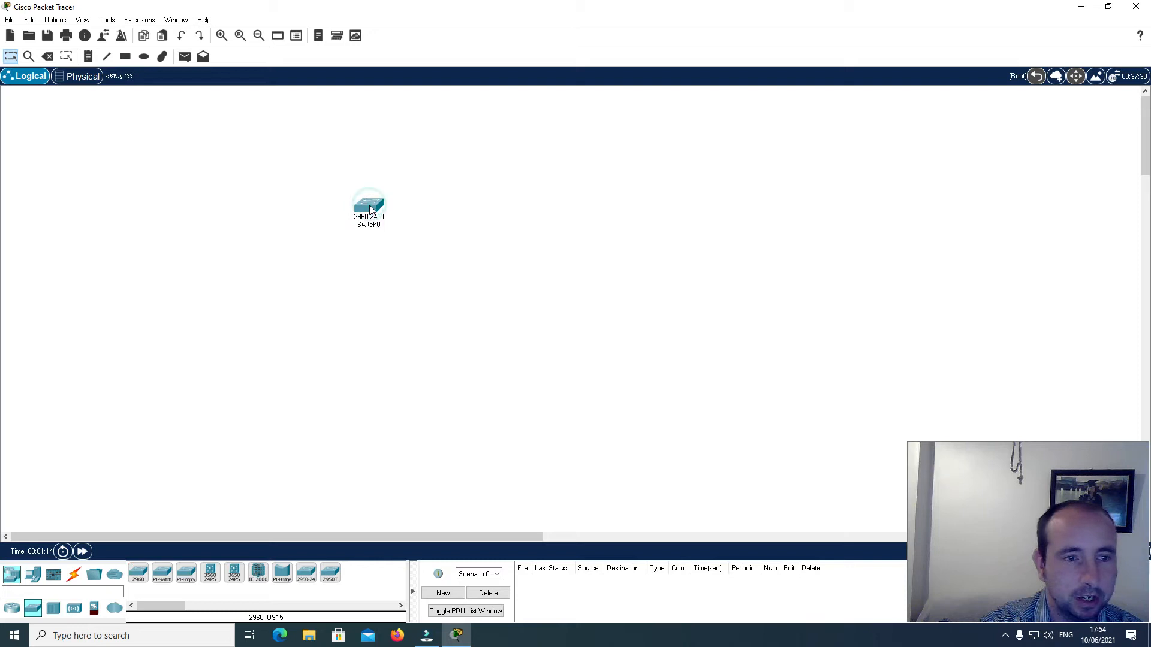
- Open the Corporate Office floor plan inside Home City in the physical workspace
left_click(82, 76)
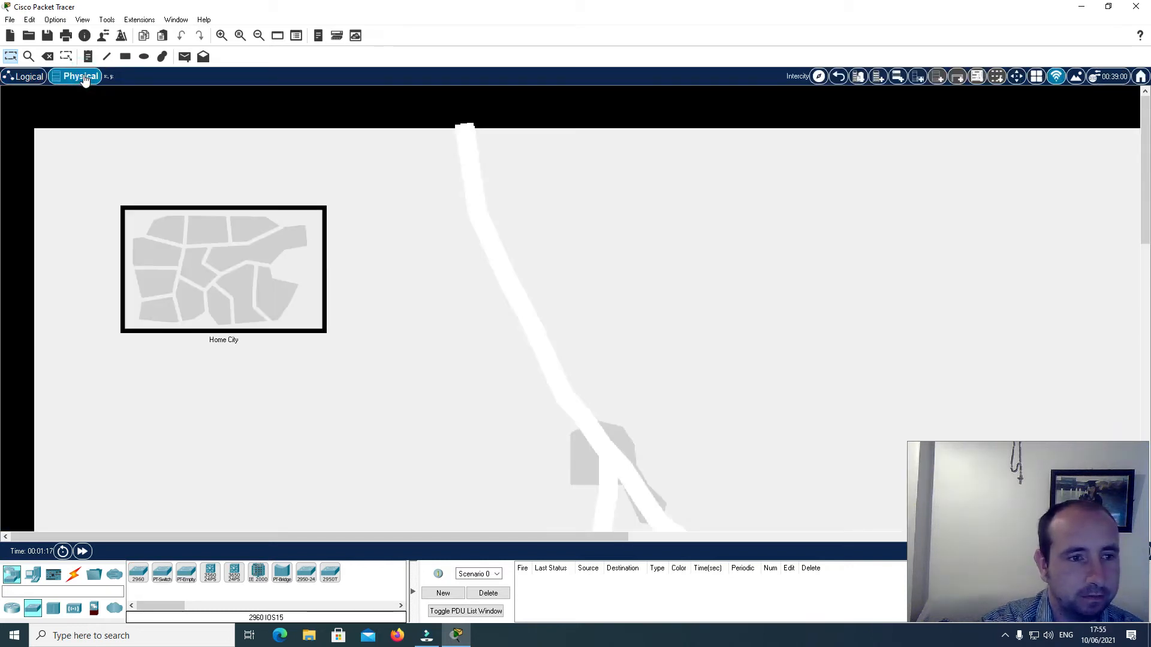
left_click(210, 260)
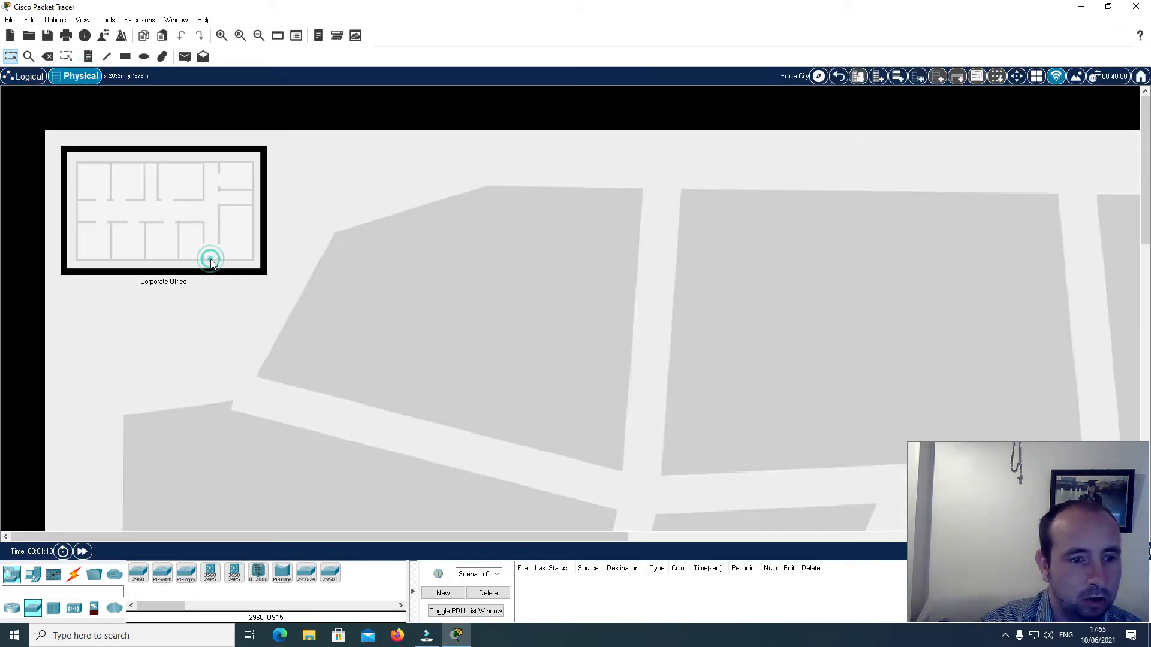
left_click(168, 222)
left_click(259, 35)
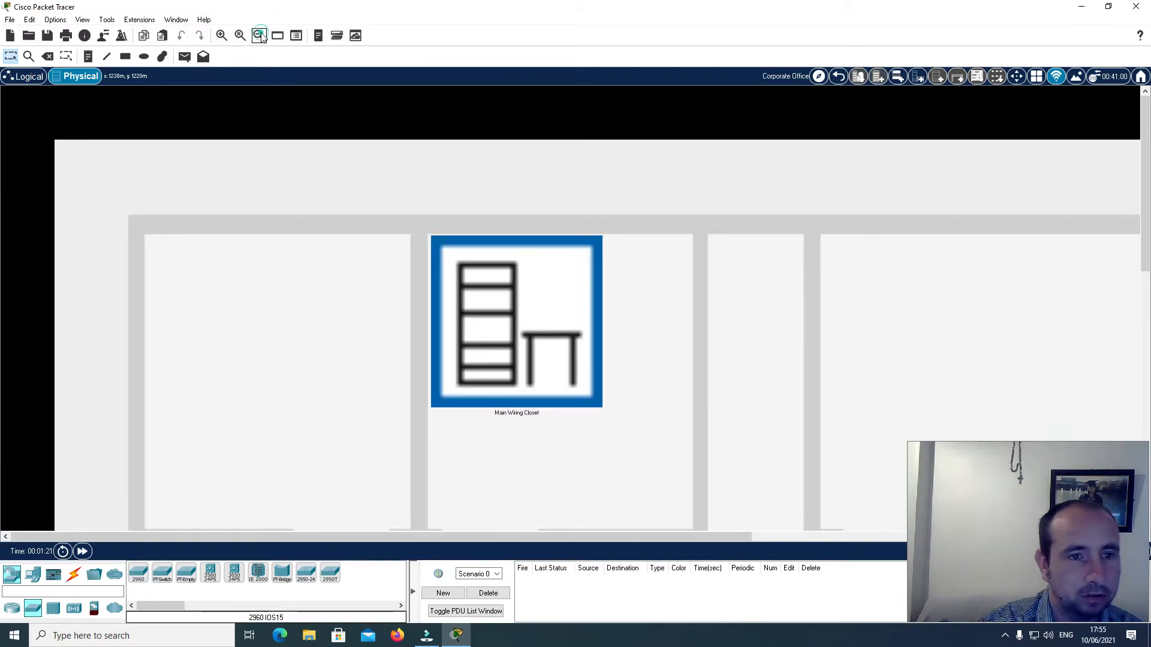
left_click(259, 35)
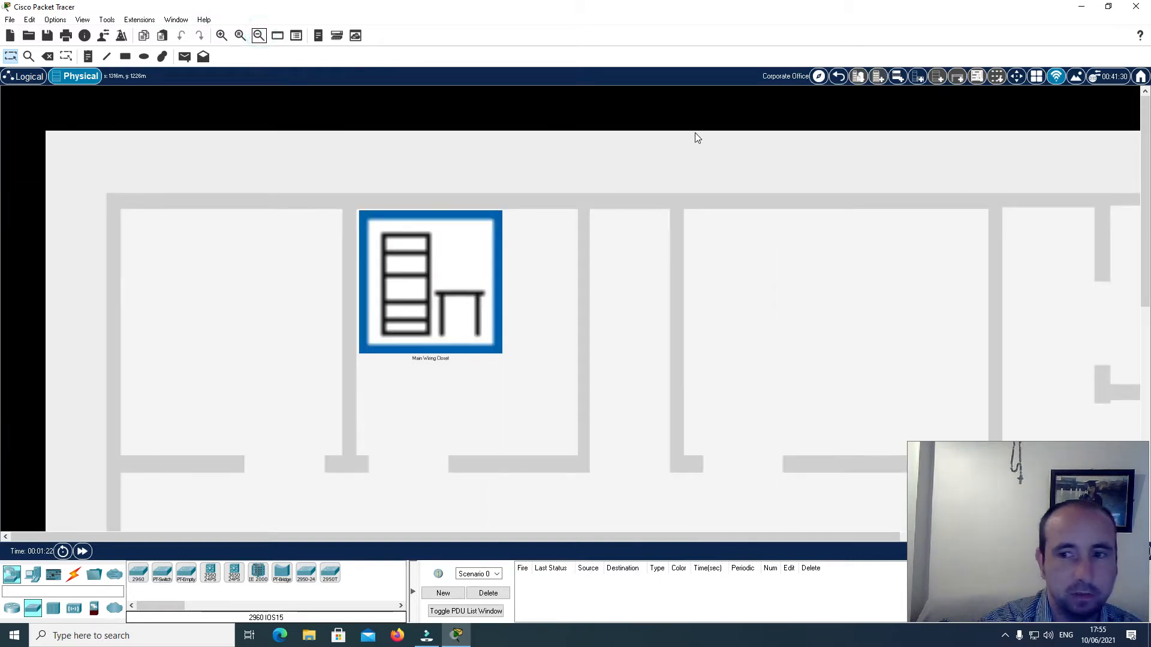
- Add a new wiring closet to the Corporate Office, move it into the large room east of the Main Wiring Closet, and open it
left_click(919, 77)
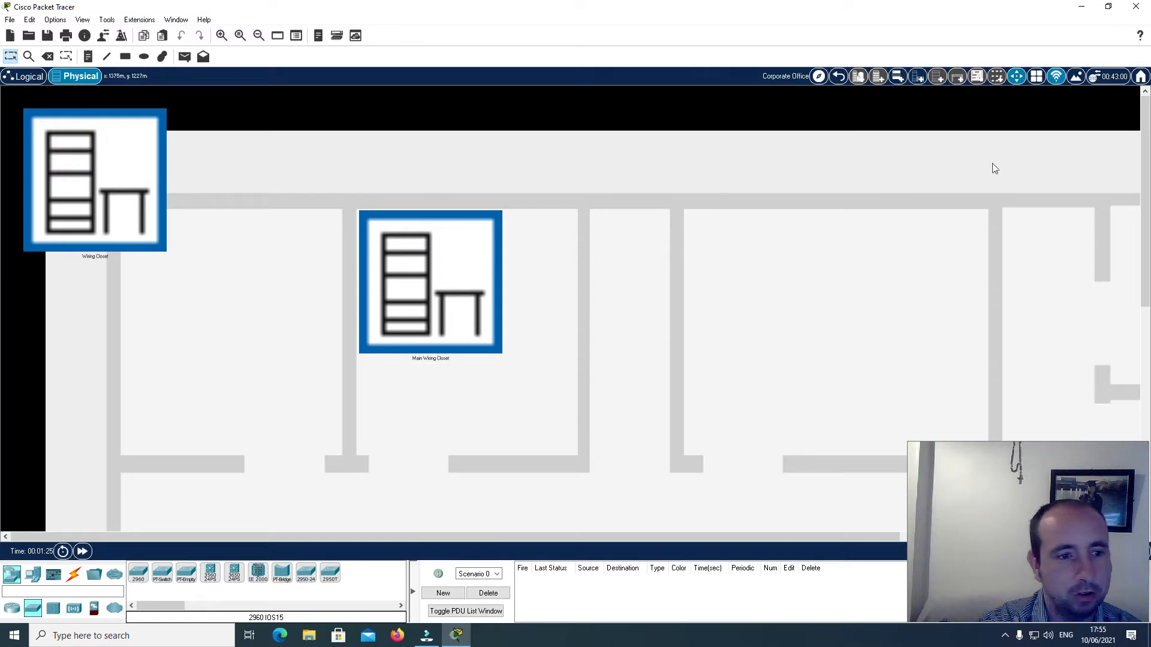
left_click_drag(153, 188, 748, 284)
left_click(735, 277)
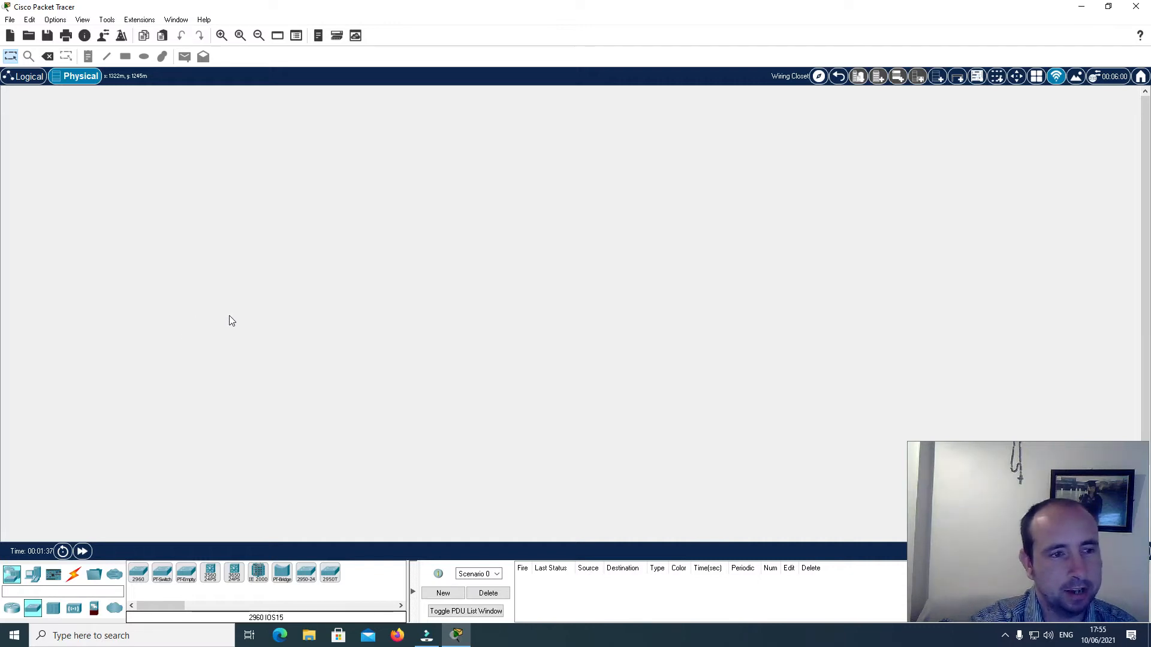
- Add a 2960 switch to the new wiring closet and position it to the right of Switch0 in the logical workspace
left_click(137, 575)
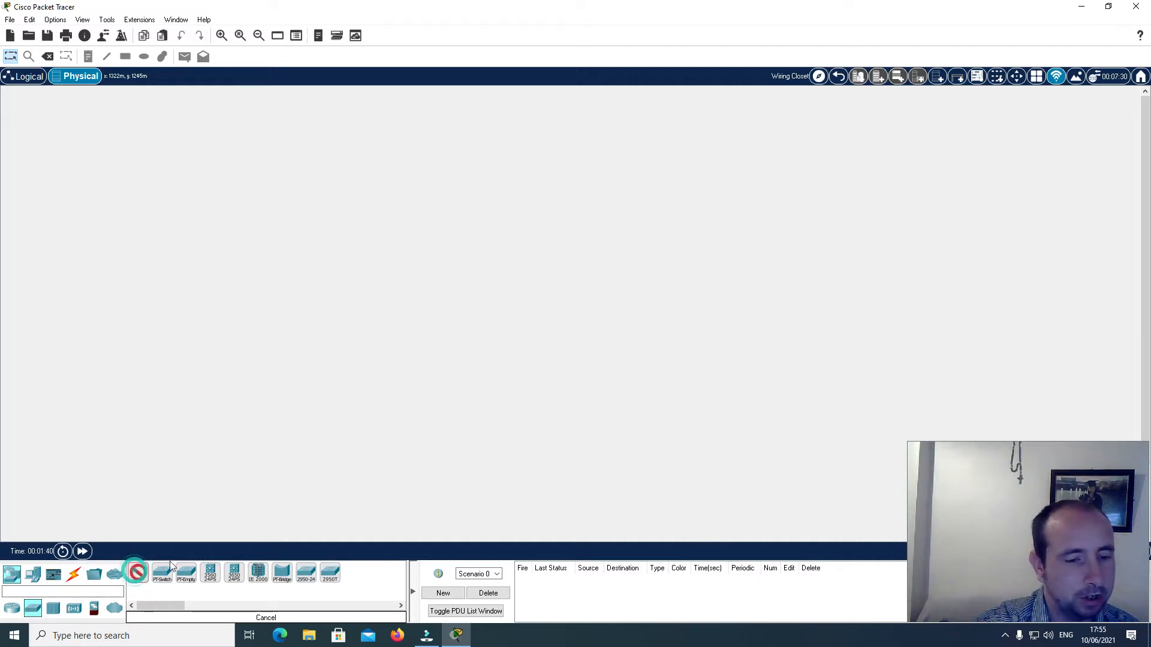
left_click(308, 170)
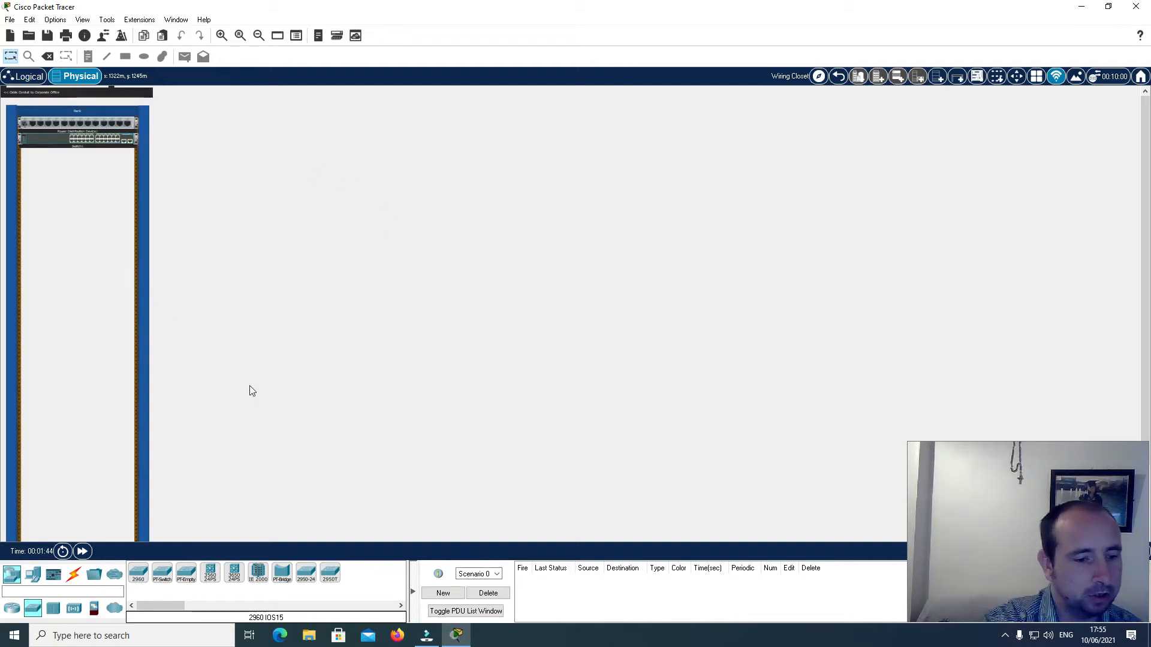
left_click(24, 77)
left_click_drag(310, 178, 605, 213)
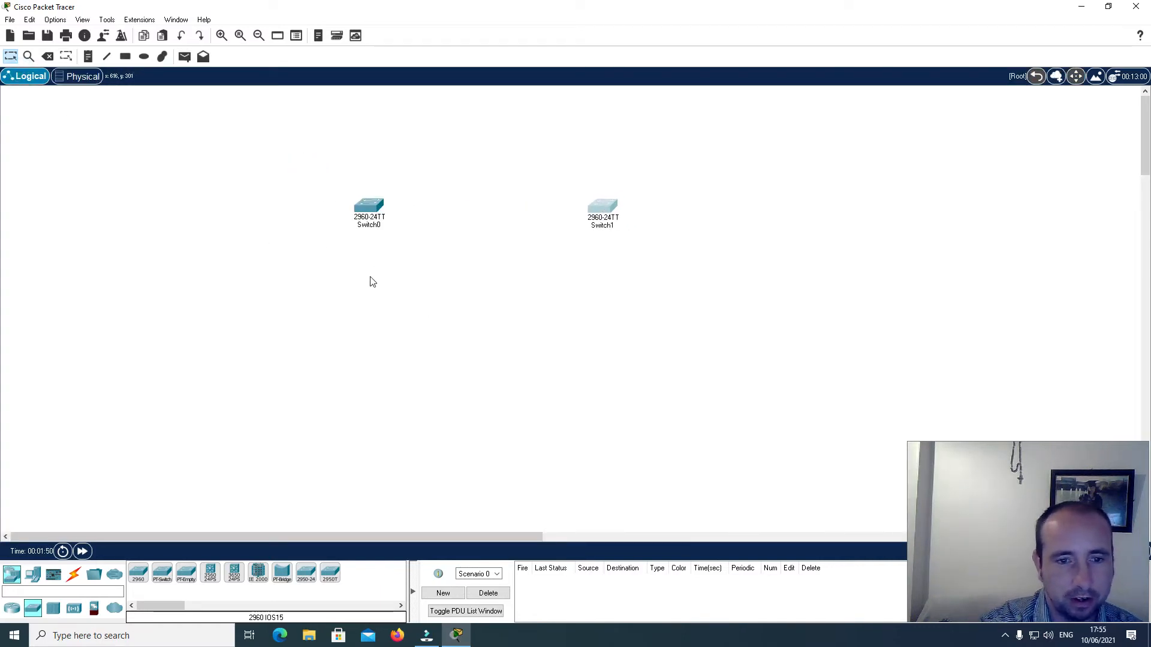
- Connect GigabitEthernet0/1 on Switch0 to GigabitEthernet0/1 on Switch1 with a copper cross-over cable
left_click(73, 574)
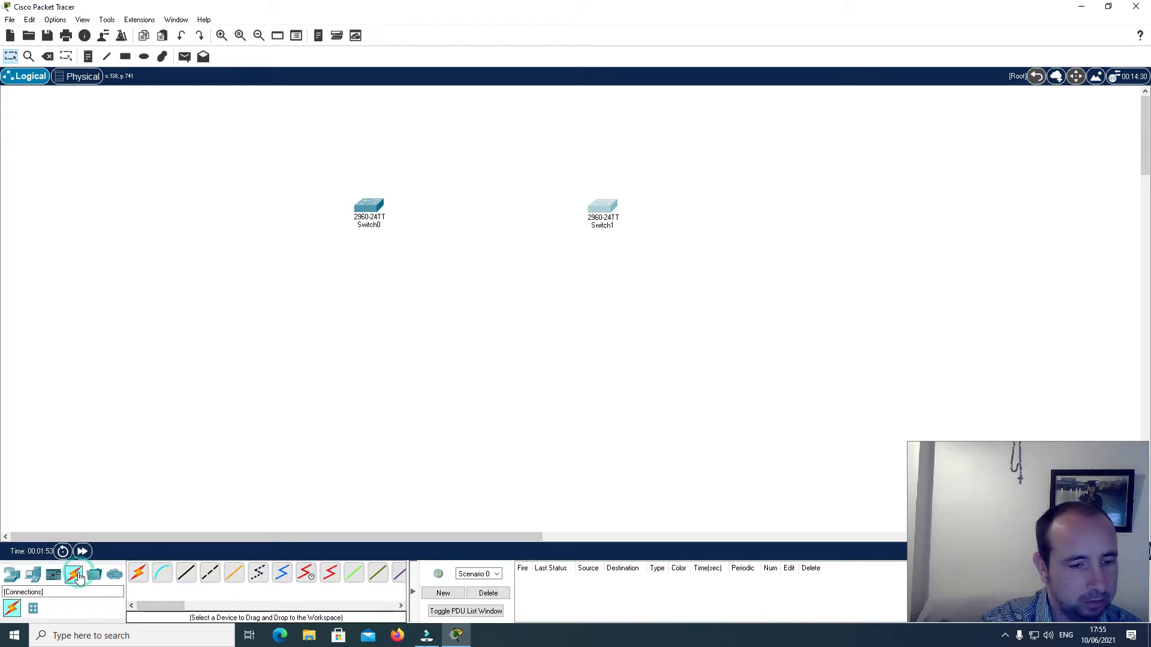
left_click(210, 575)
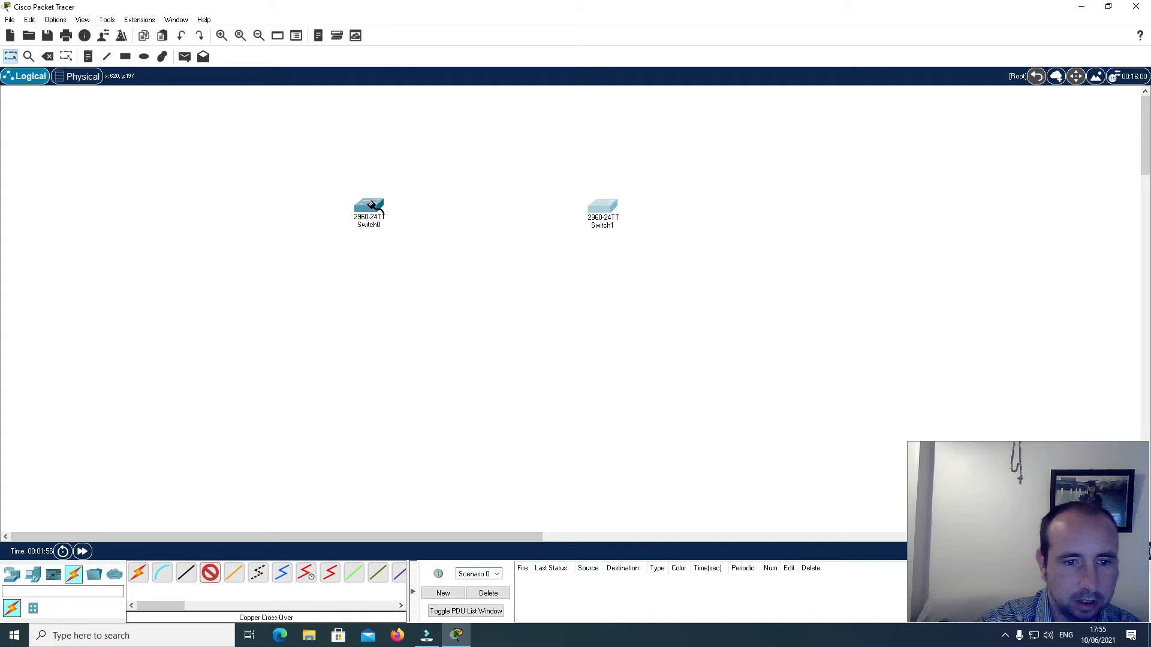
left_click(376, 209)
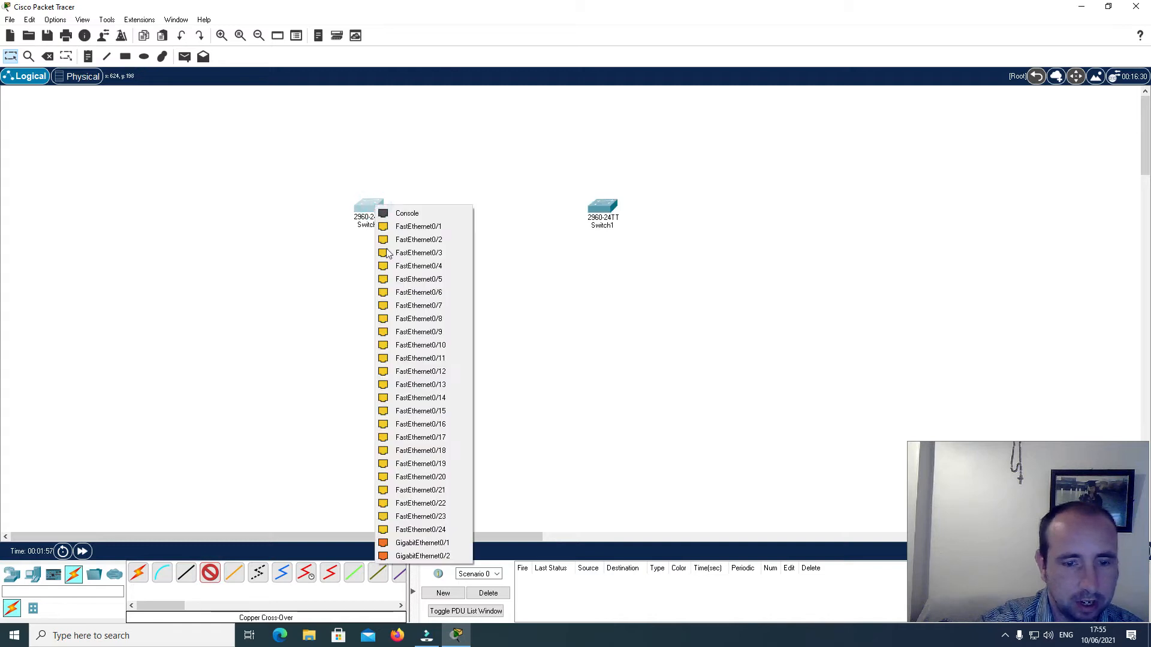
left_click(427, 546)
left_click(597, 205)
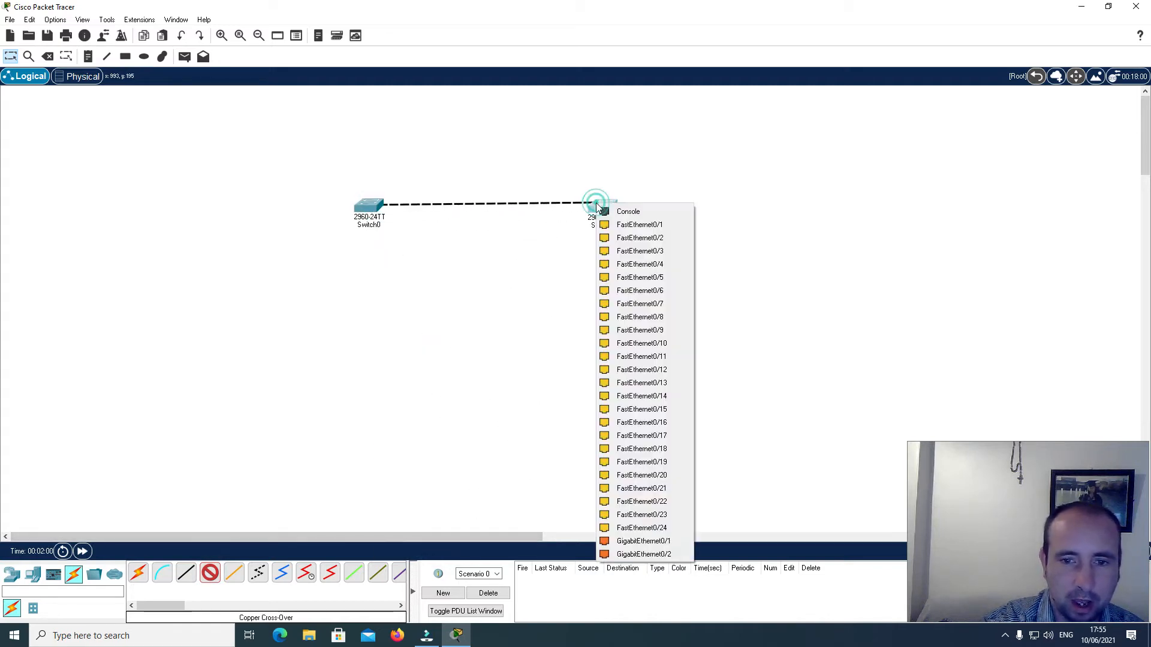
left_click(637, 542)
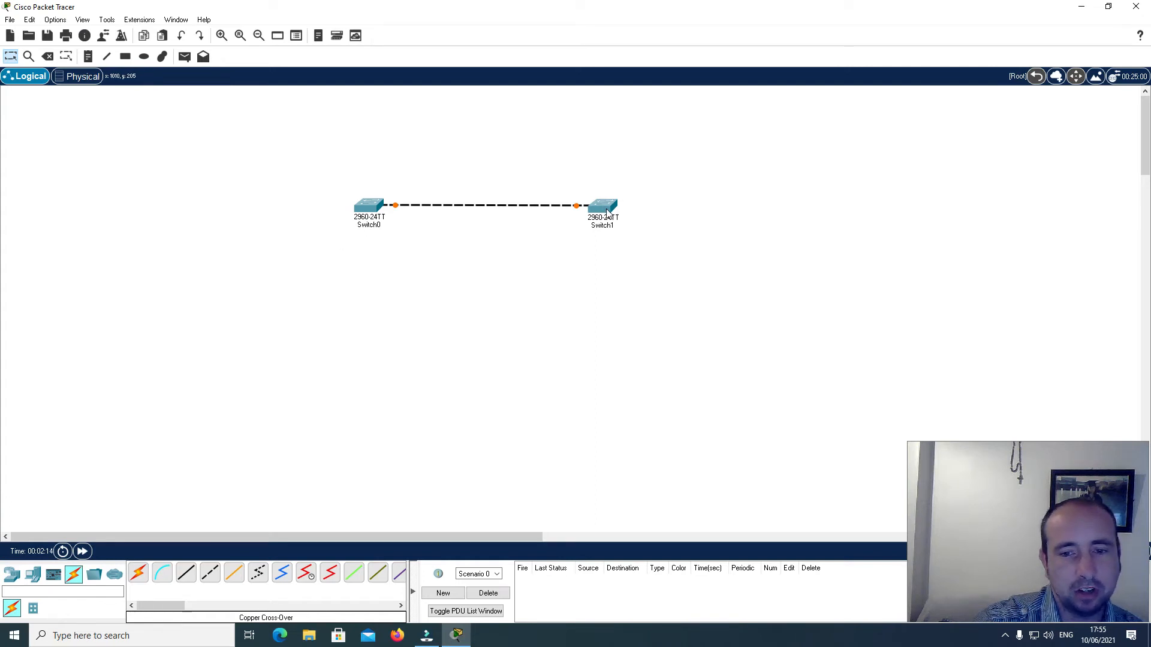
- Examine the new wiring closet's rack and where its devices sit in the physical locations tree
left_click(83, 78)
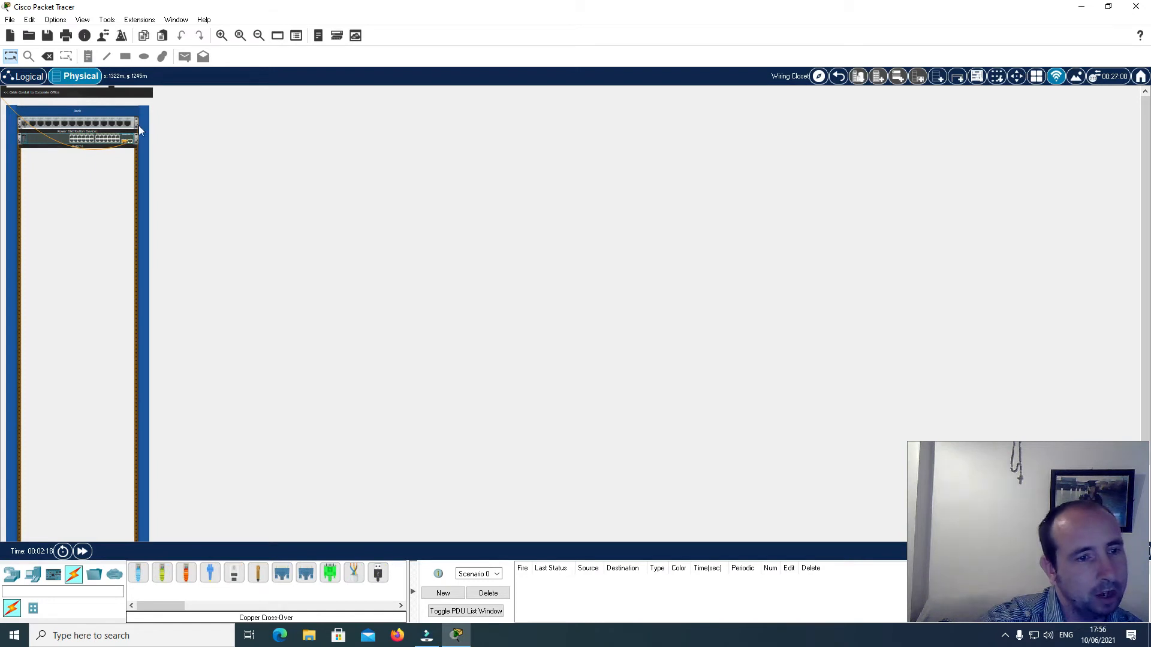
left_click(819, 76)
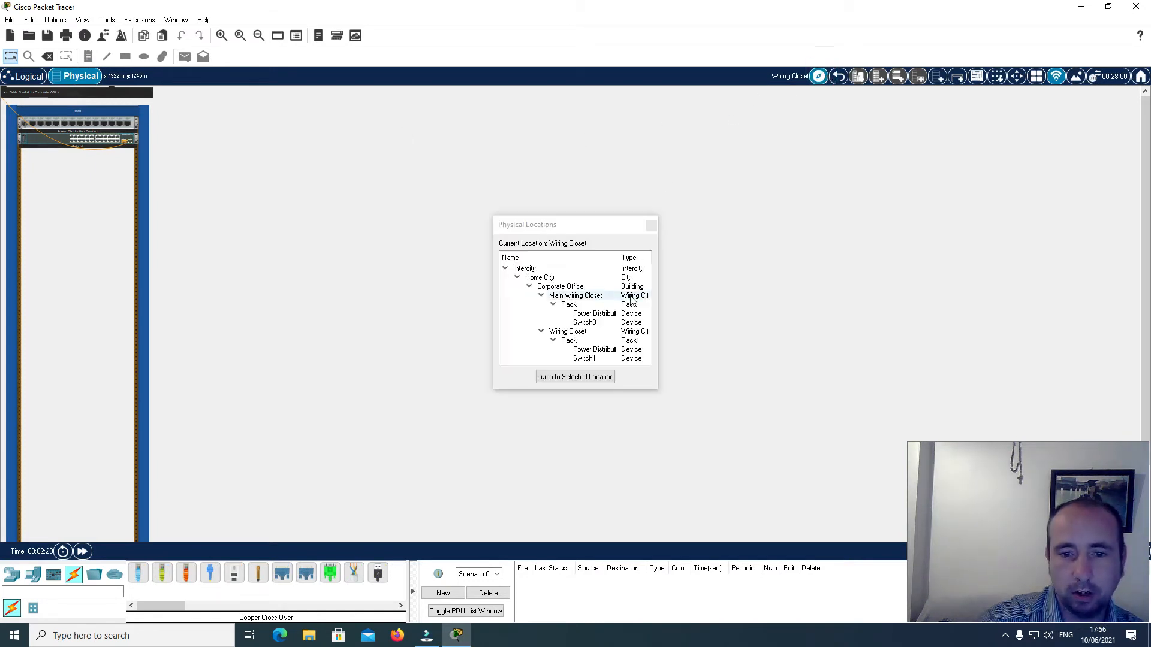
left_click(567, 332)
left_click(576, 376)
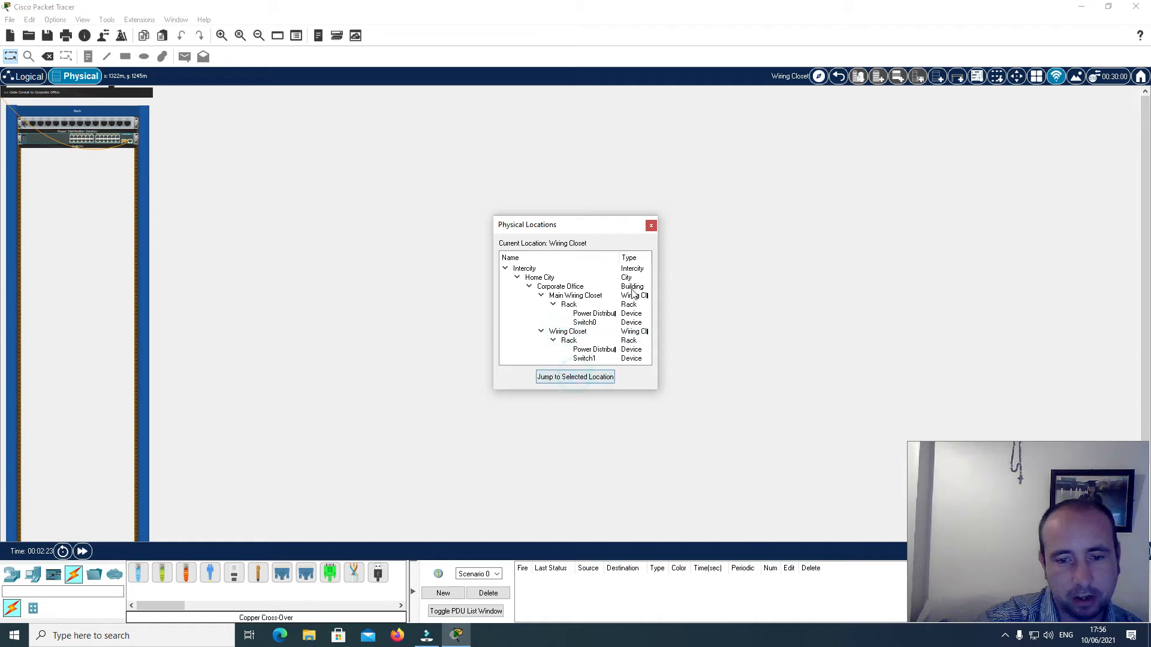
left_click(652, 225)
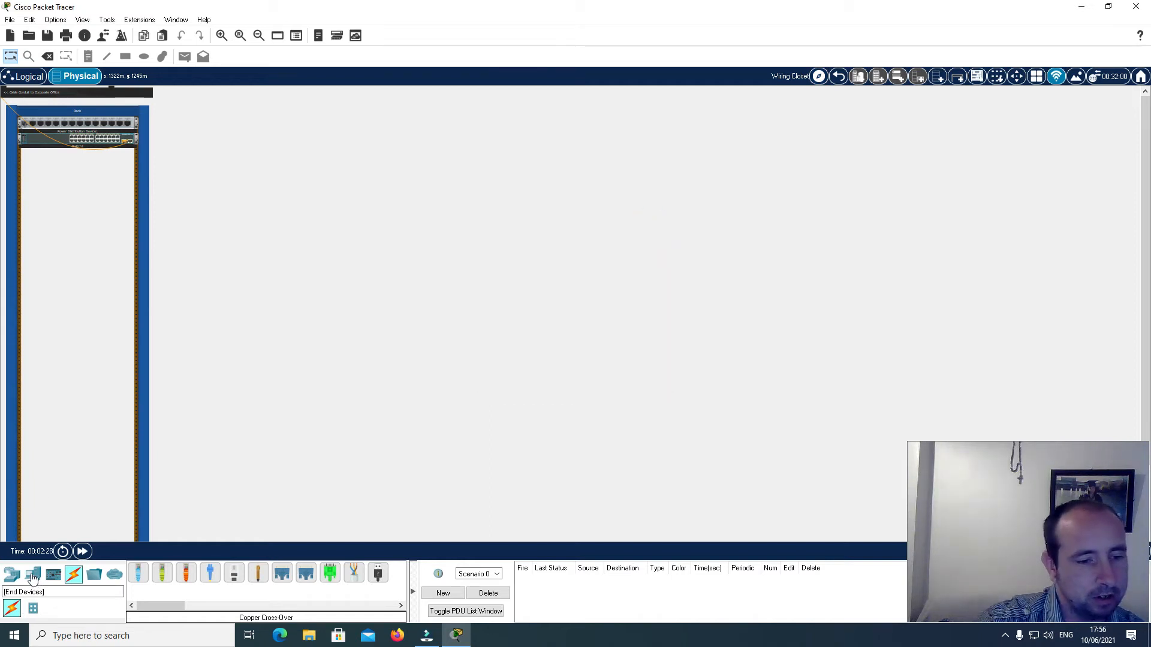
- Add three PCs to the table beside the rack in the new wiring closet
left_click(33, 576)
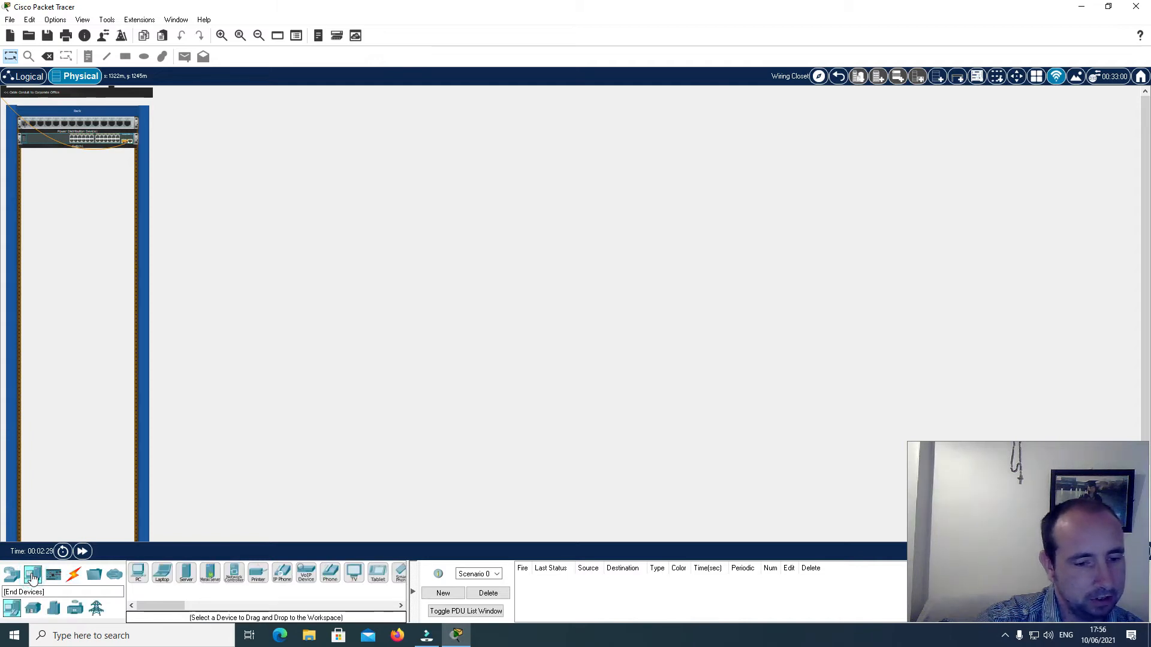
left_click(138, 572)
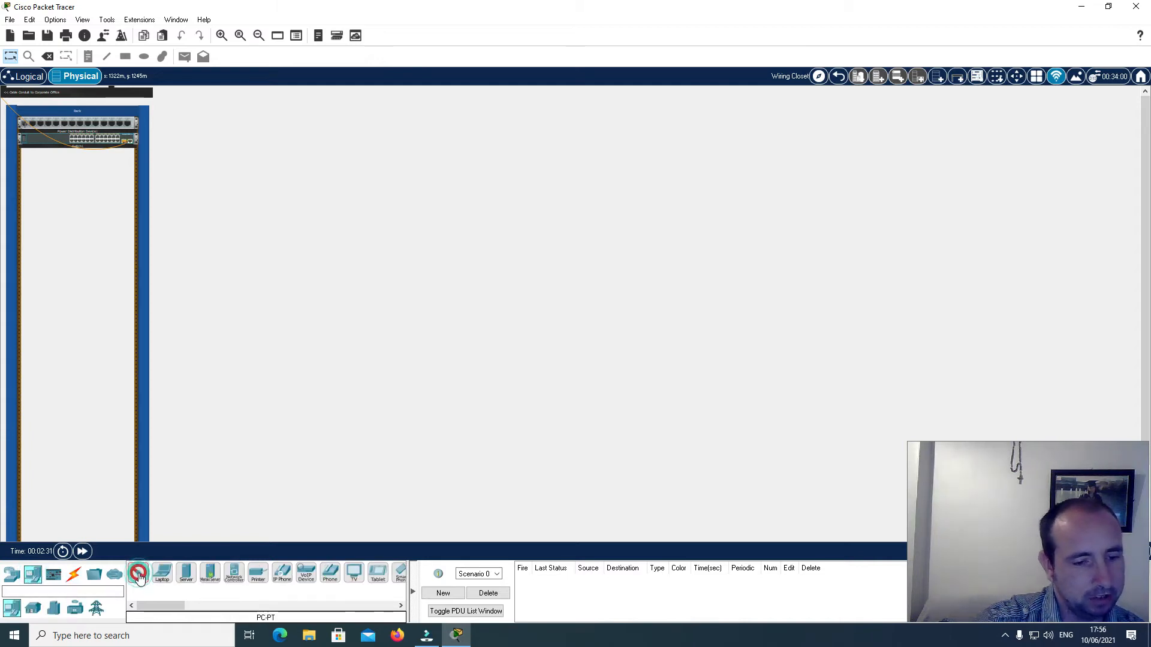
left_click(207, 375)
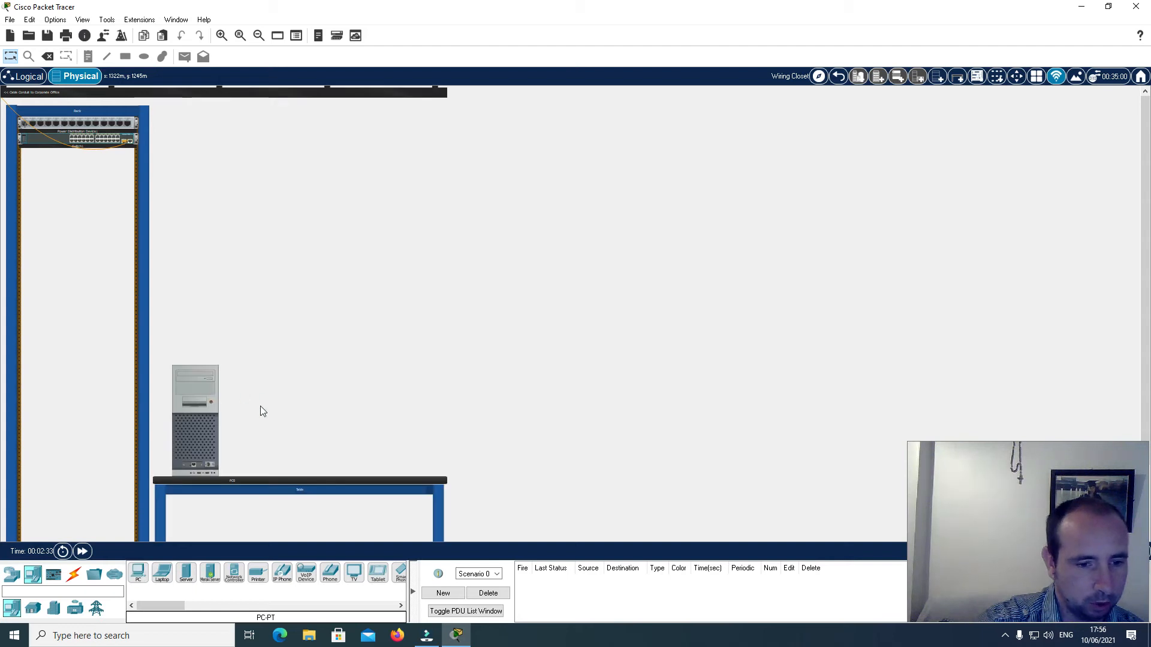
left_click(141, 585)
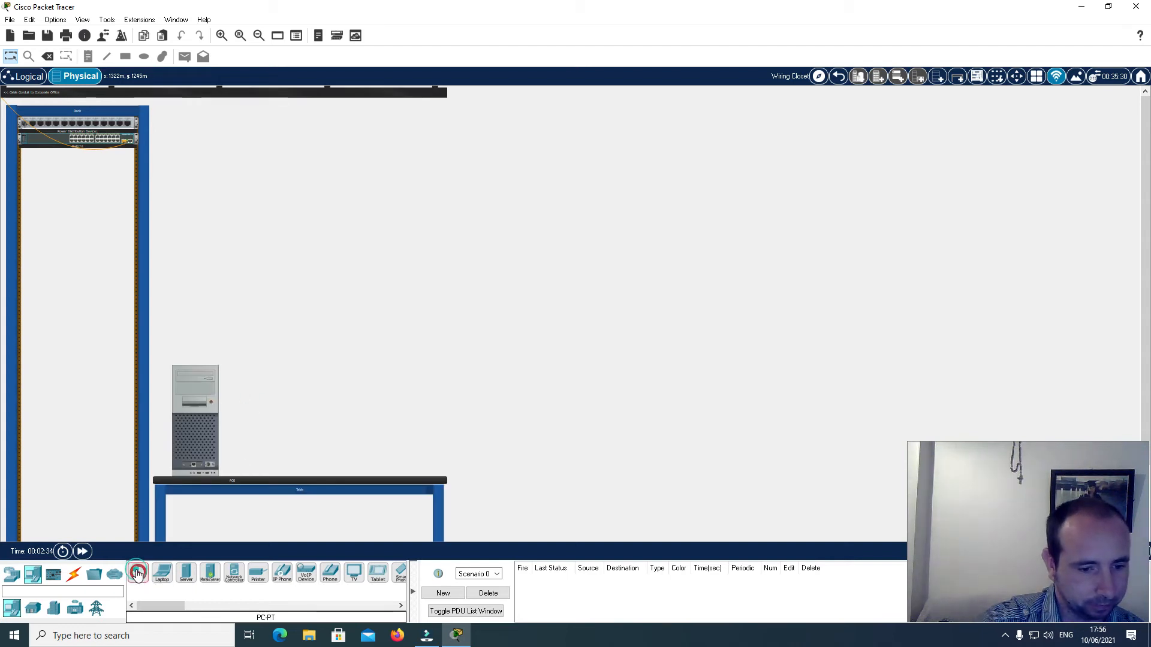
left_click(301, 373)
left_click(138, 572)
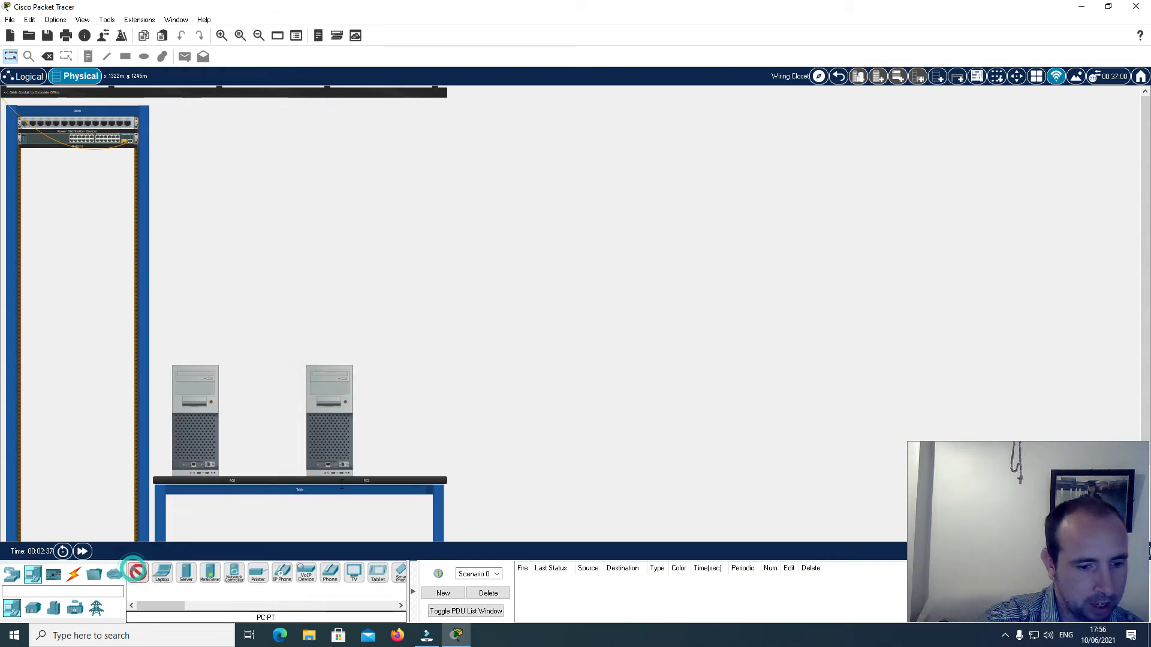
left_click(435, 388)
mouse_move(412, 444)
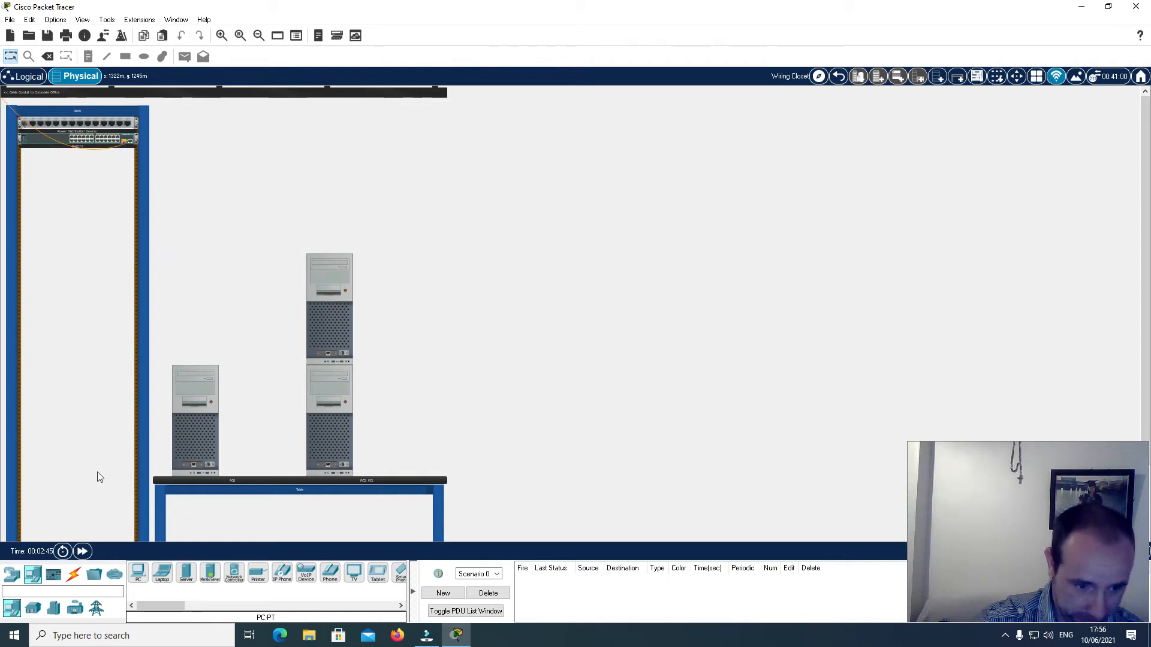
- Connect PC0's FastEthernet port to a port at the right end of Switch1's FastEthernet block with a copper straight-through cable
left_click(74, 574)
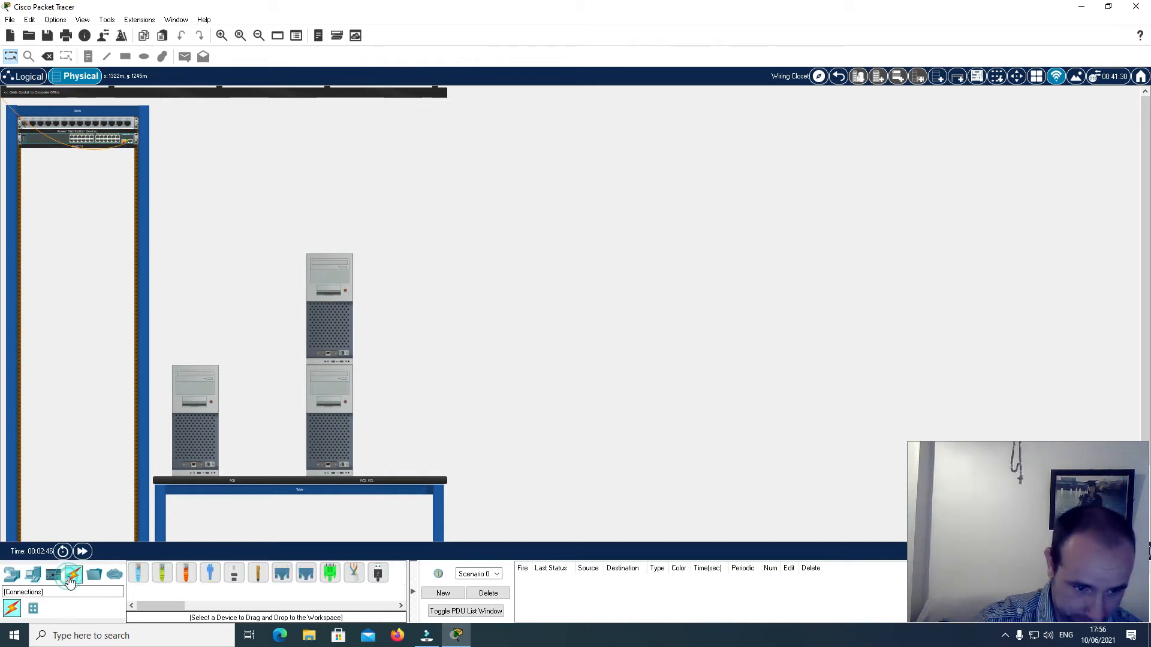
left_click(162, 576)
left_click(193, 467)
left_click(120, 138)
left_click(222, 36)
left_click(221, 35)
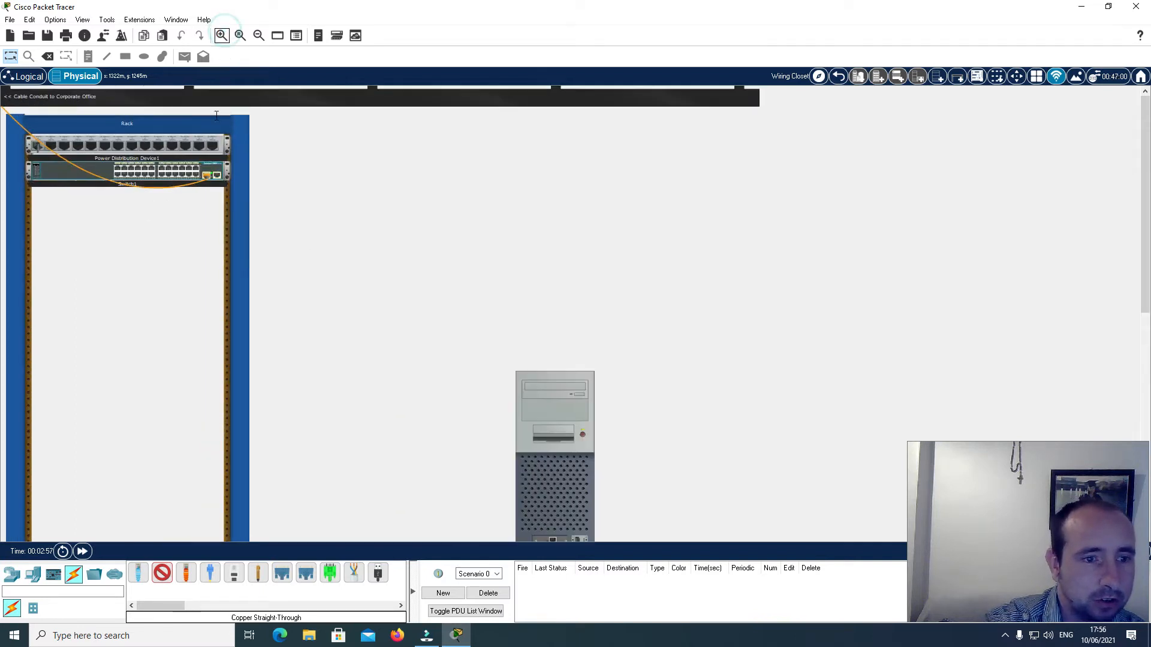
left_click(198, 172)
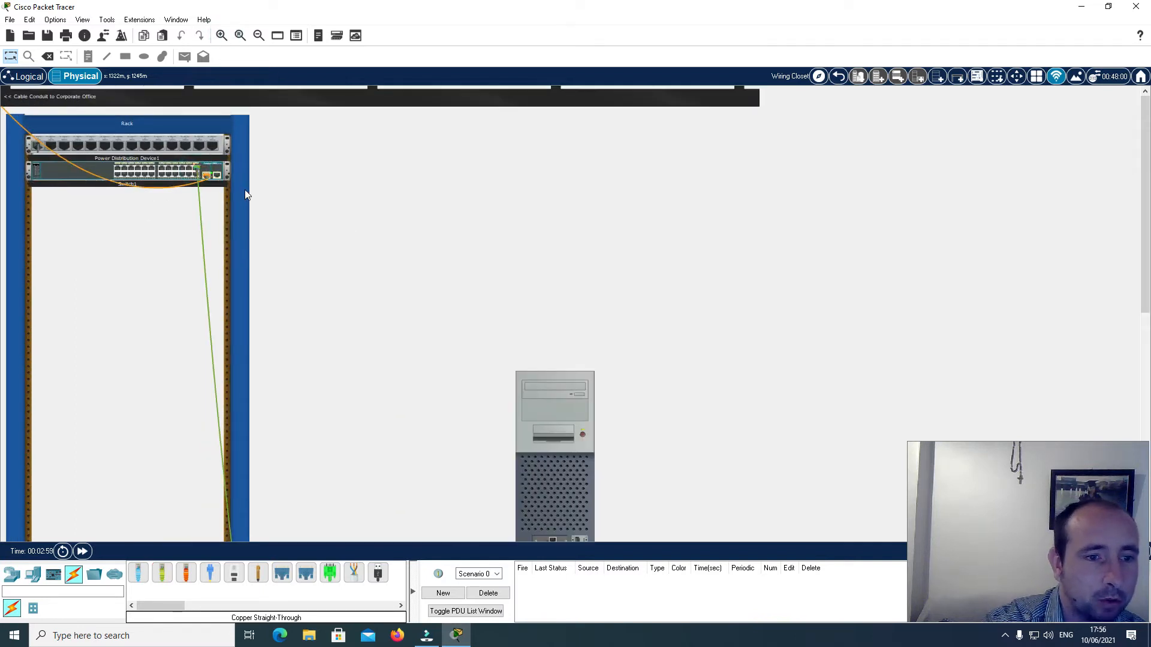
- Connect the lower stacked PC's FastEthernet port to the next free port on Switch1 with a copper straight-through cable
scroll(372, 229, "down", 5)
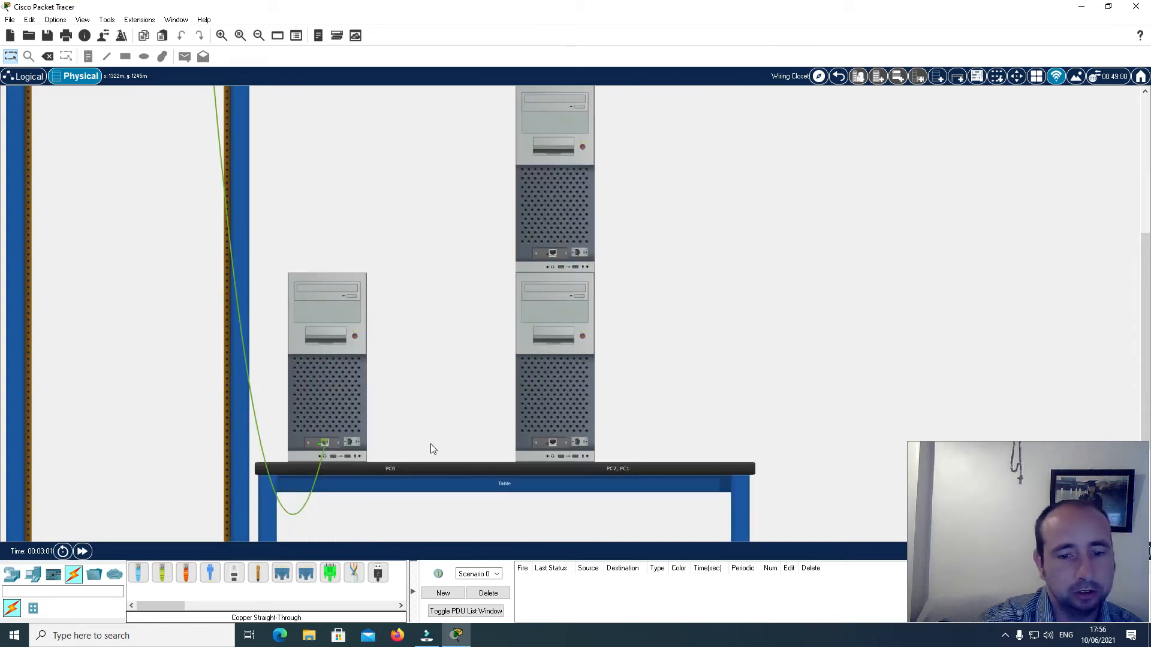
left_click(162, 573)
left_click(551, 443)
scroll(442, 367, "up", 5)
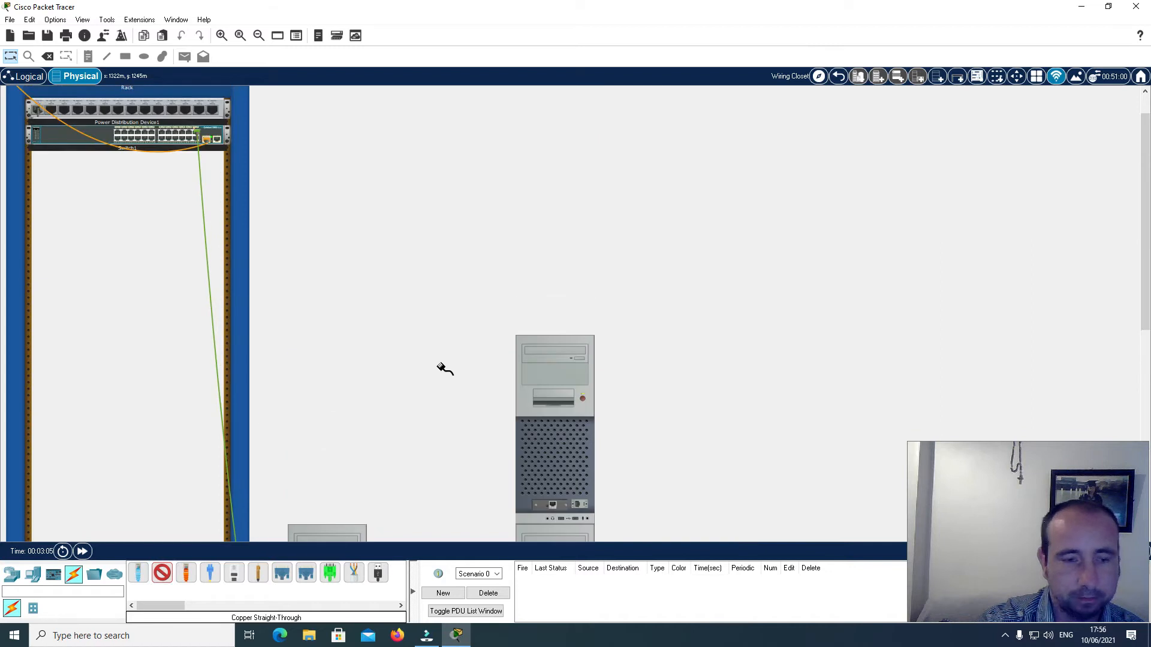
left_click(190, 170)
- Connect the upper stacked PC's FastEthernet0 port to the next free port on Switch1 with a copper straight-through cable
scroll(324, 258, "down", 4)
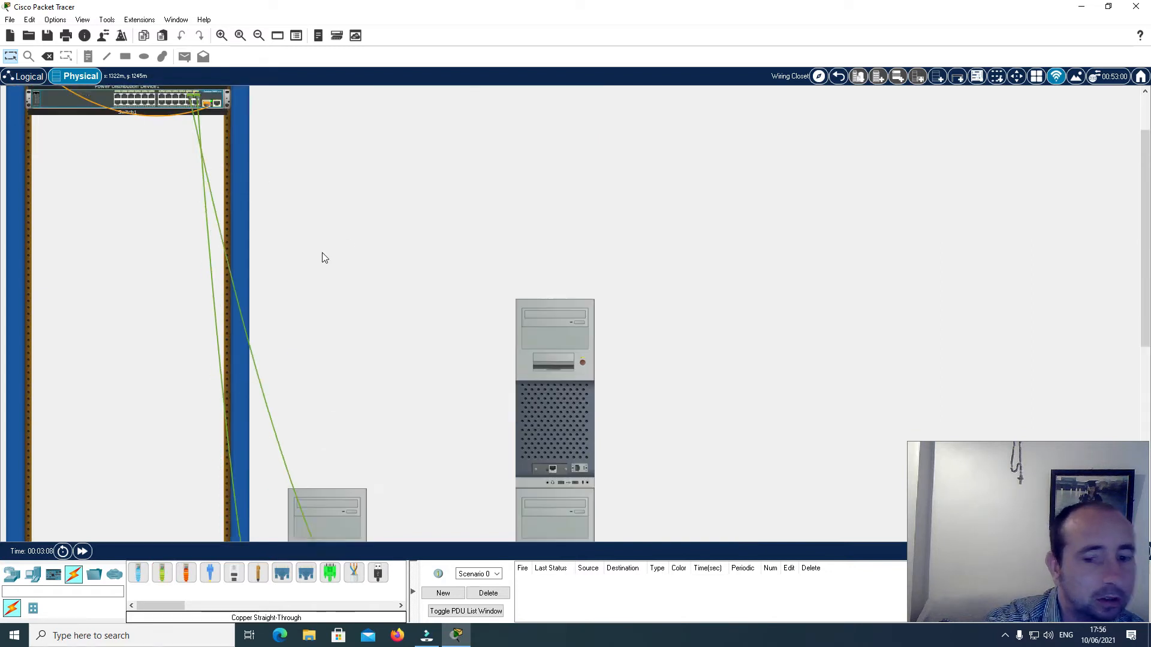
scroll(395, 288, "up", 3)
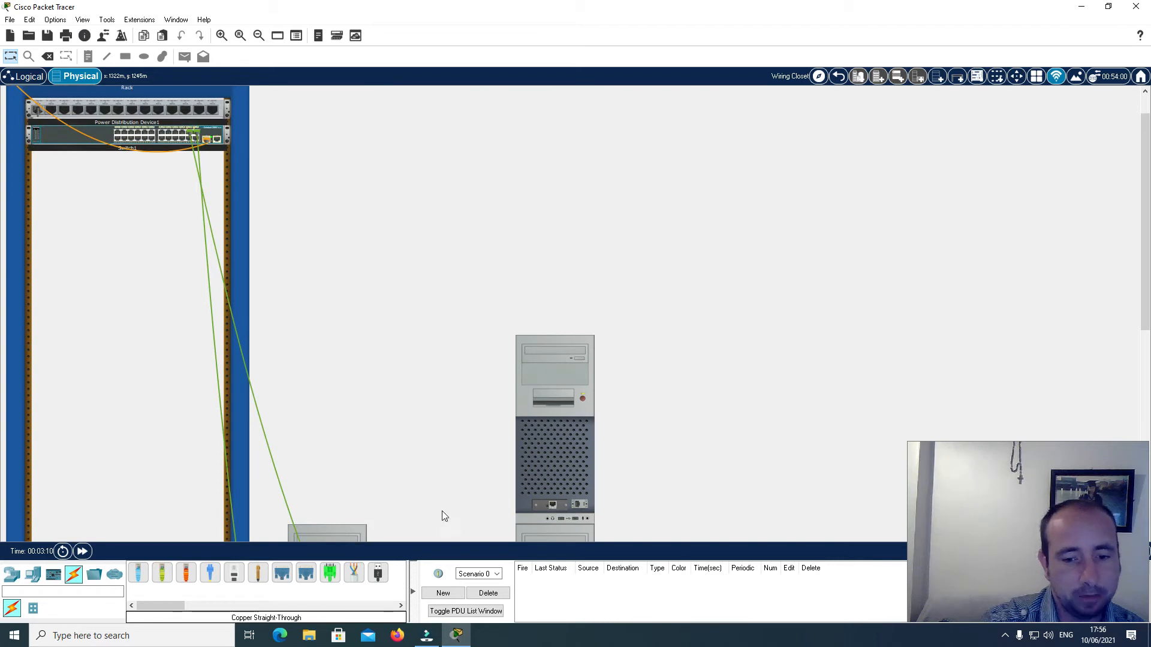
left_click(162, 574)
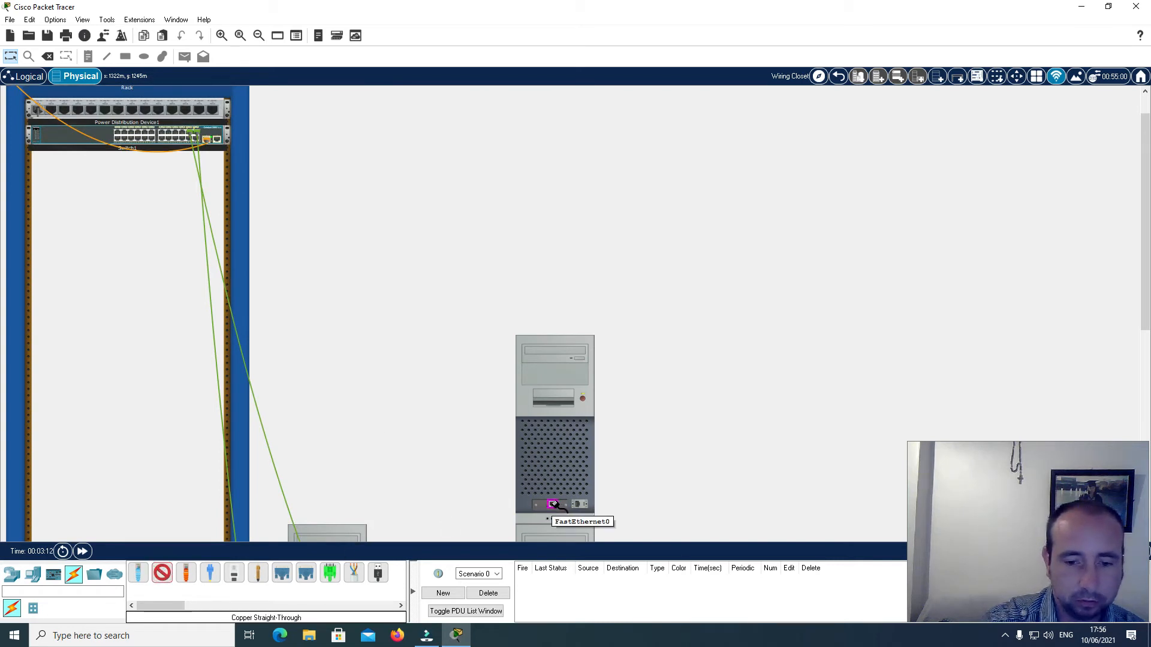
left_click(552, 504)
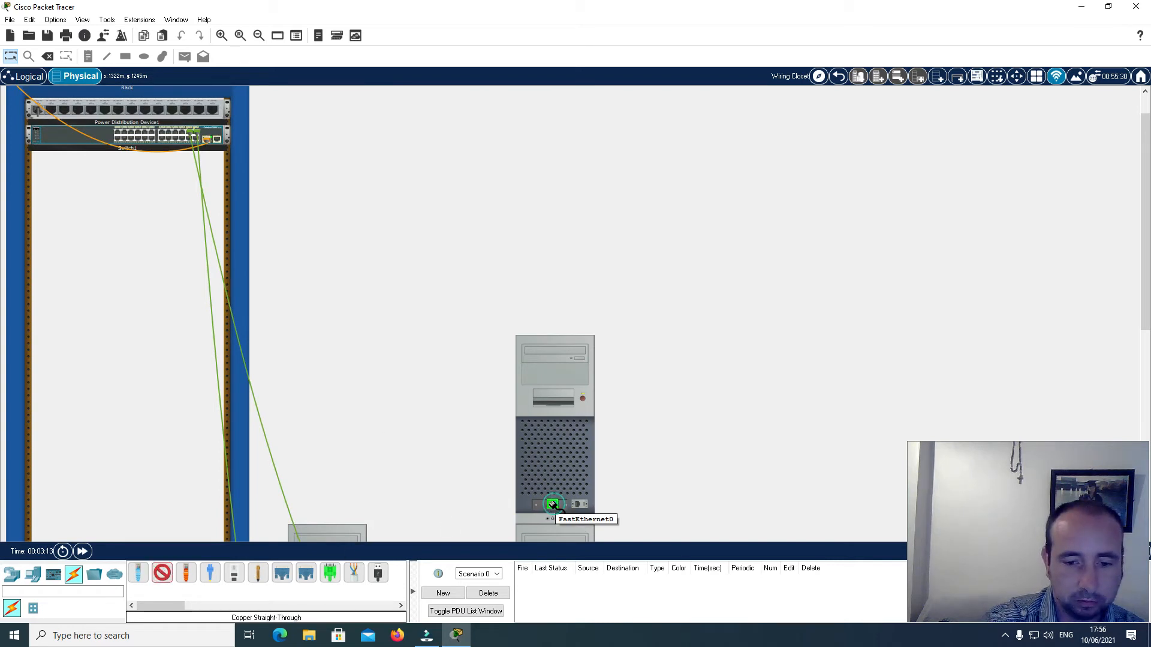
left_click(182, 133)
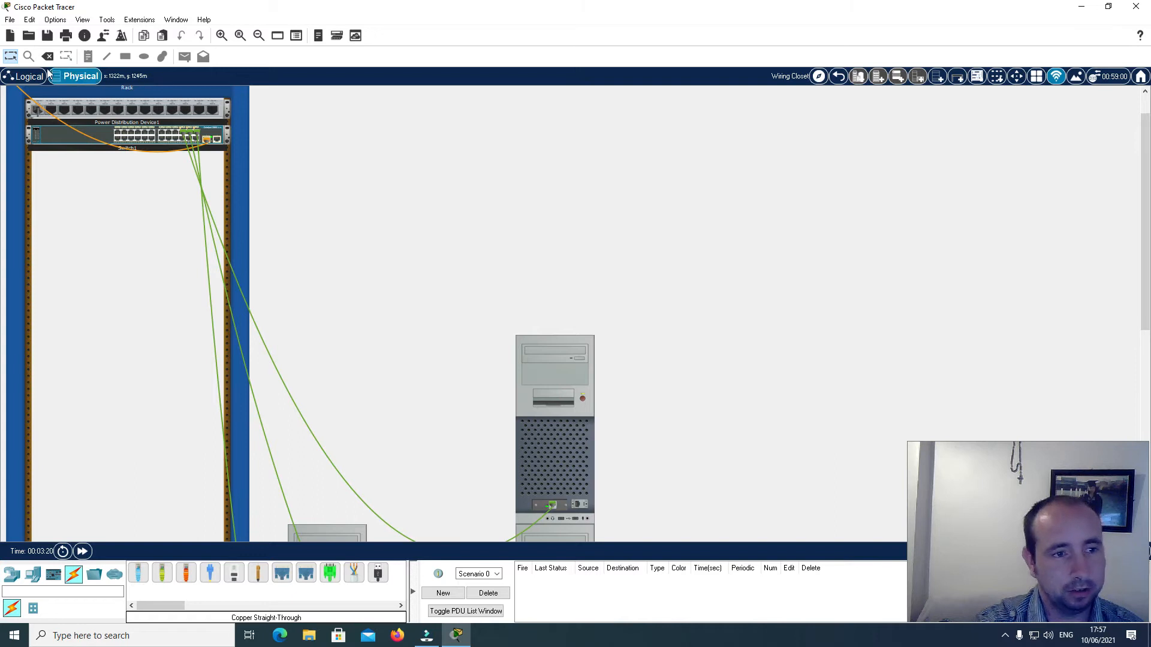
- Jump to the Main Wiring Closet through the physical locations tree and close the locations window
left_click(819, 76)
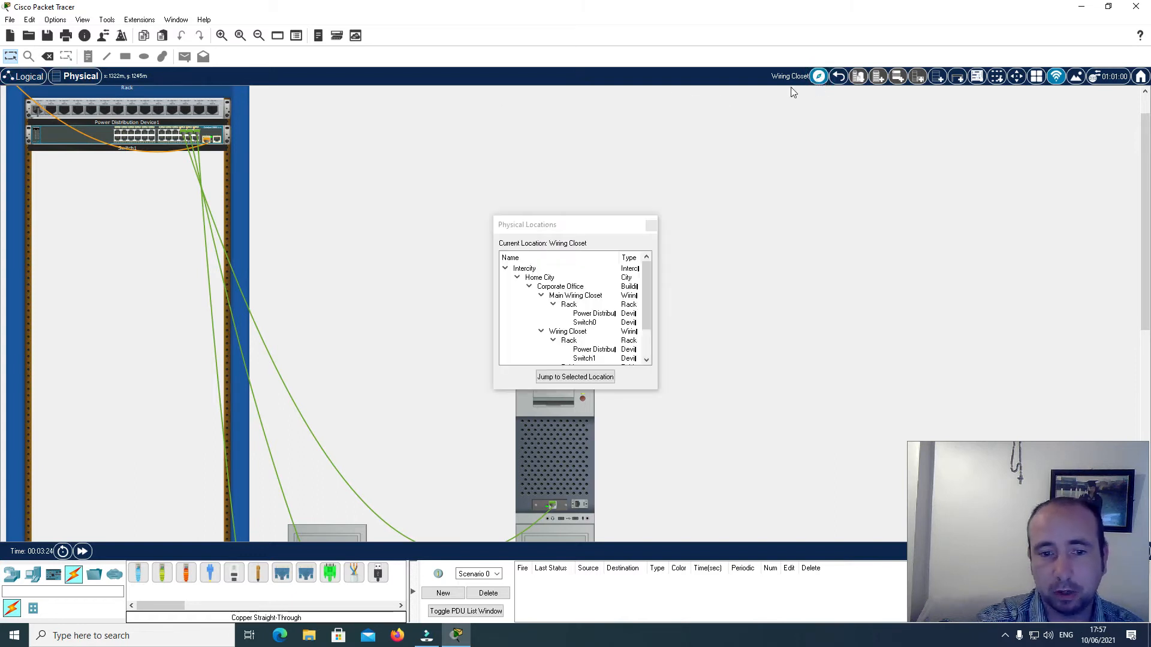
left_click(554, 296)
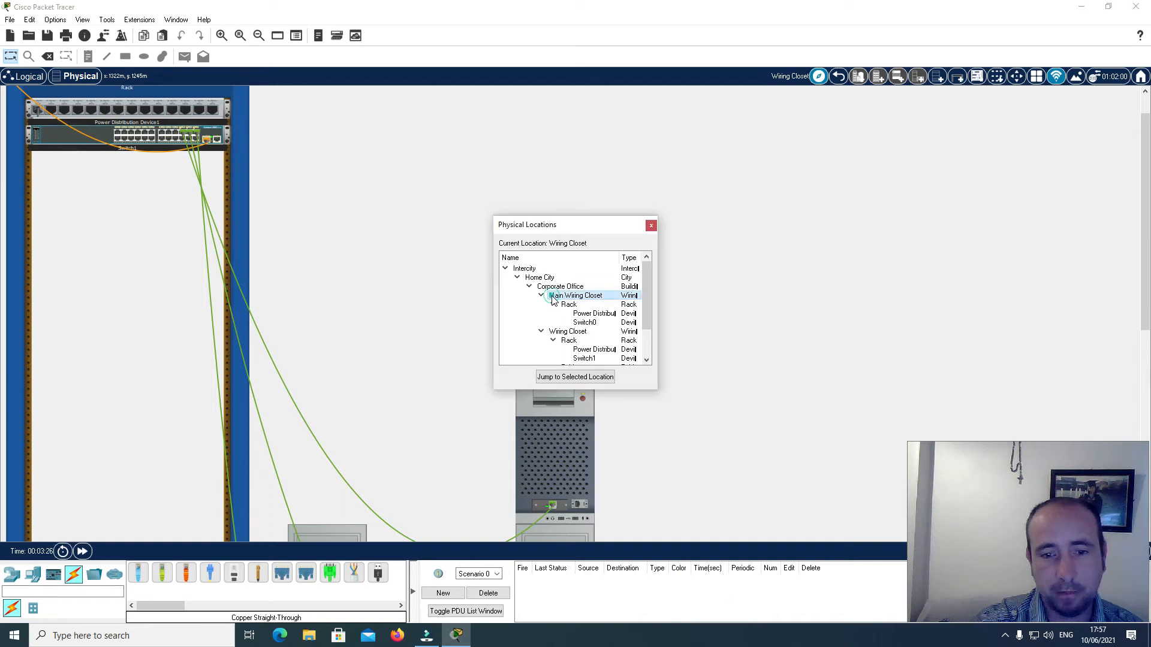
left_click(564, 378)
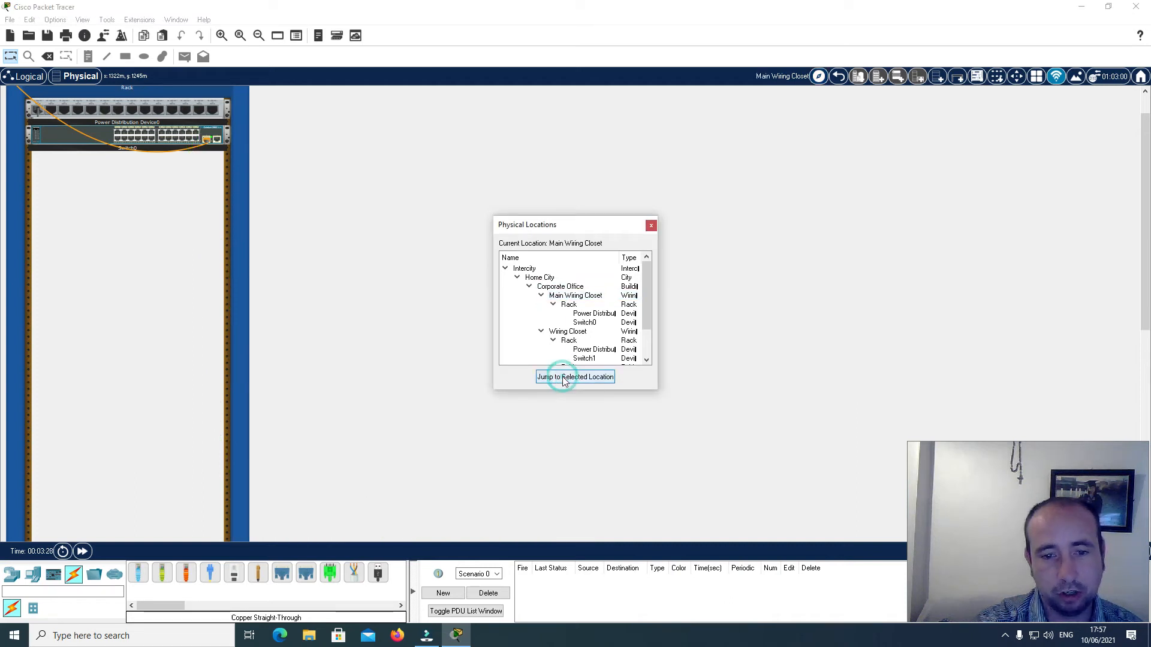
left_click(650, 226)
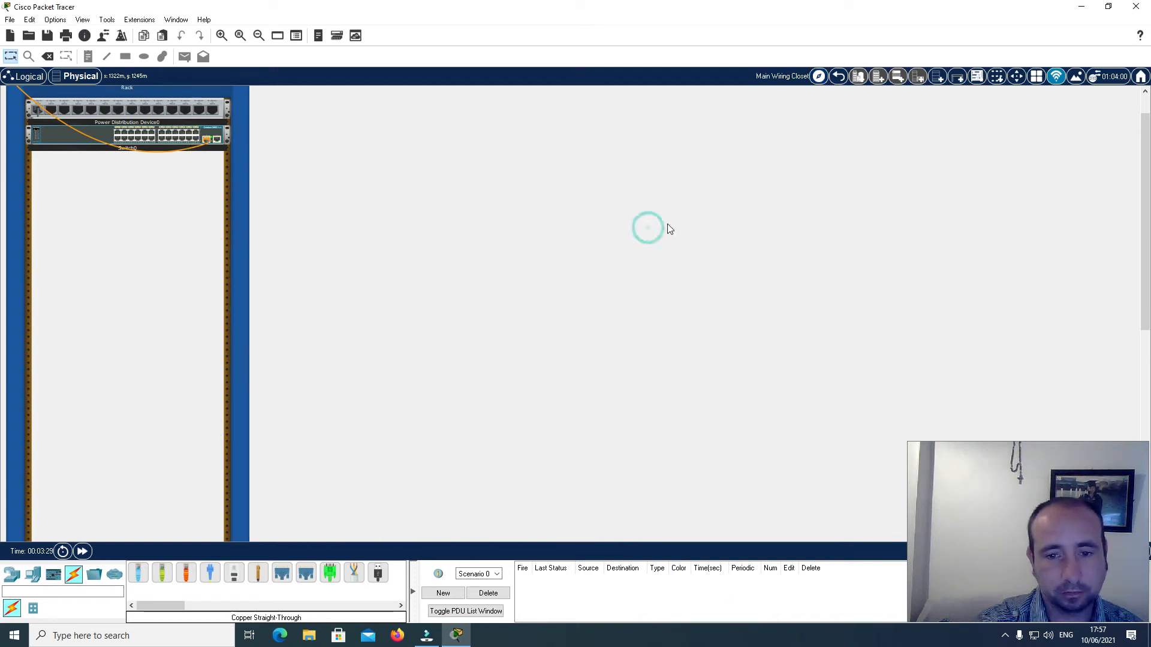
- Add a server to the rack in the Main Wiring Closet
left_click(30, 577)
left_click(200, 574)
left_click(322, 245)
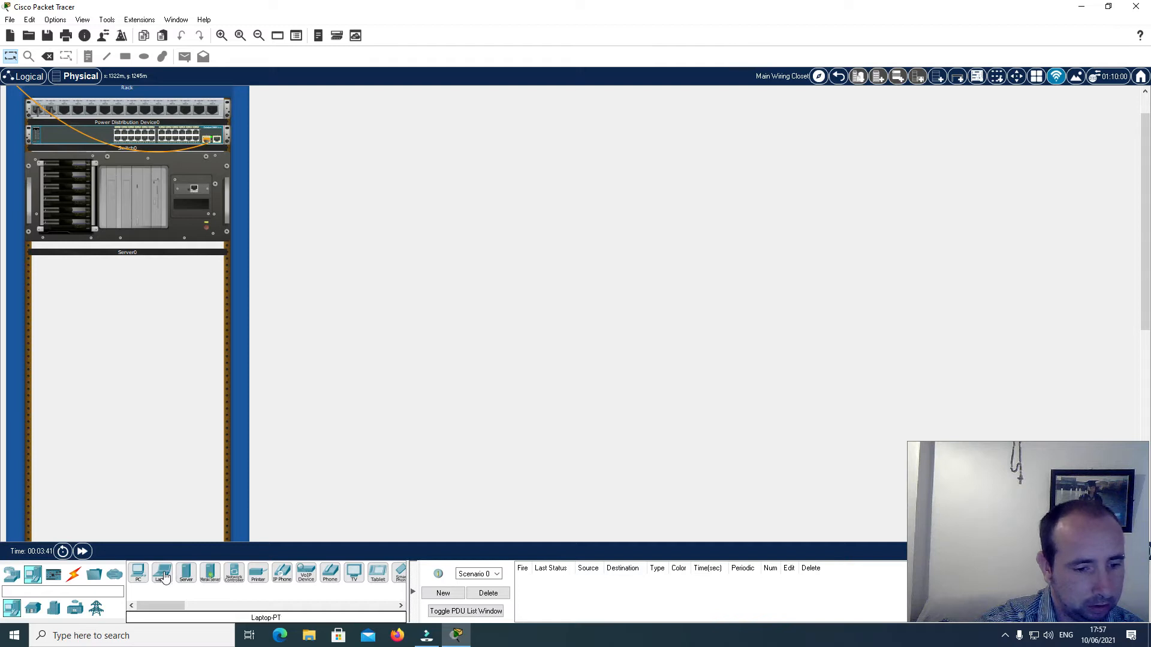
- Add four PCs to the table beside the main closet's rack, arranged as two stacks of two
left_click(138, 577)
left_click(319, 410)
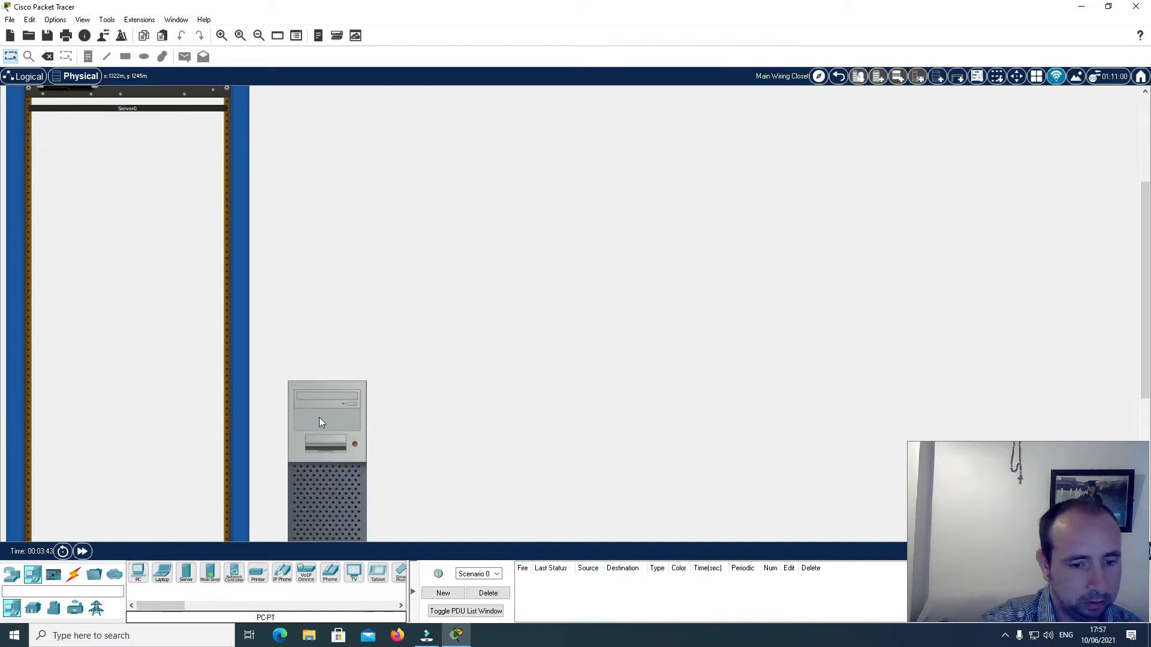
left_click(259, 35)
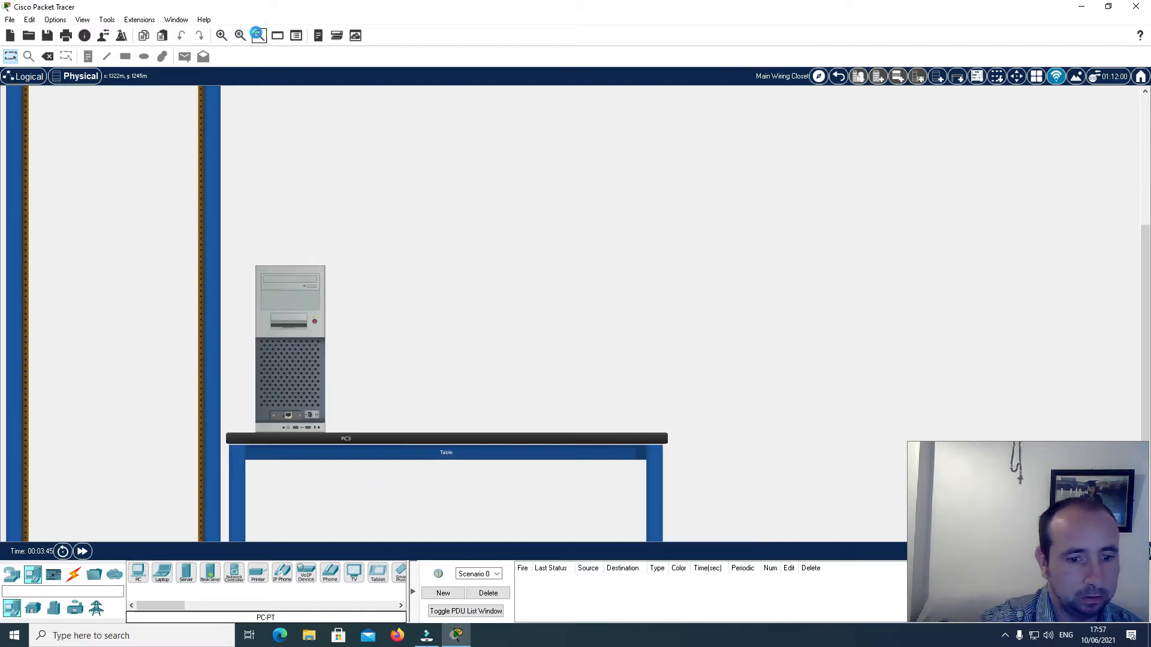
left_click(259, 36)
scroll(347, 218, "up", 1)
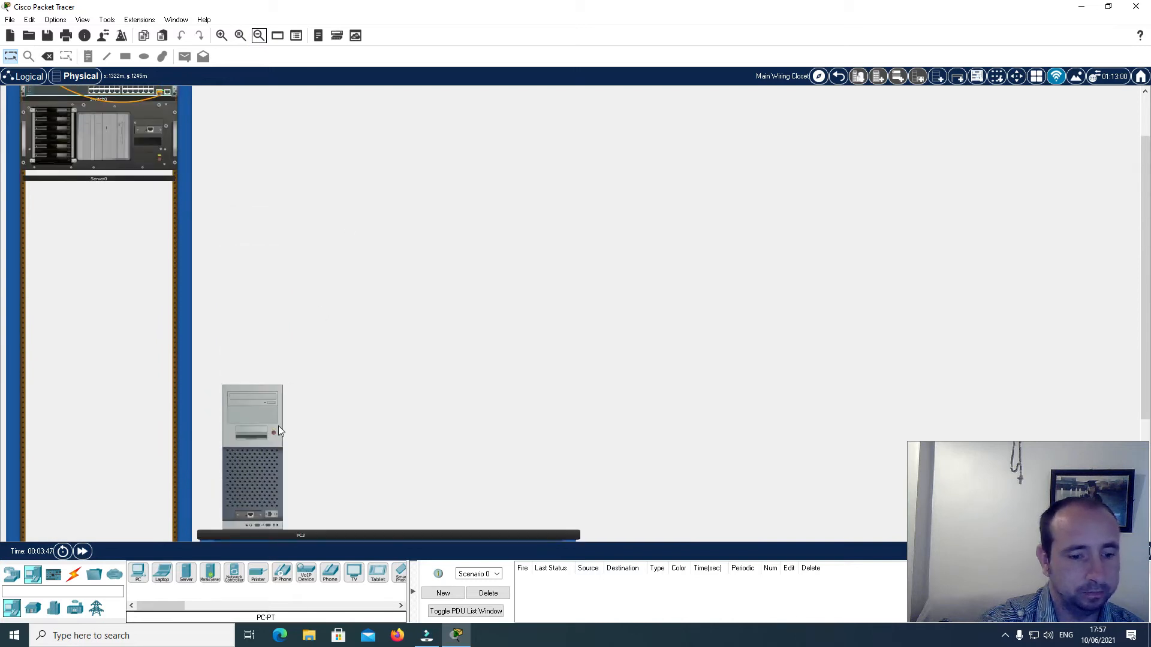
left_click(138, 572)
left_click(387, 420)
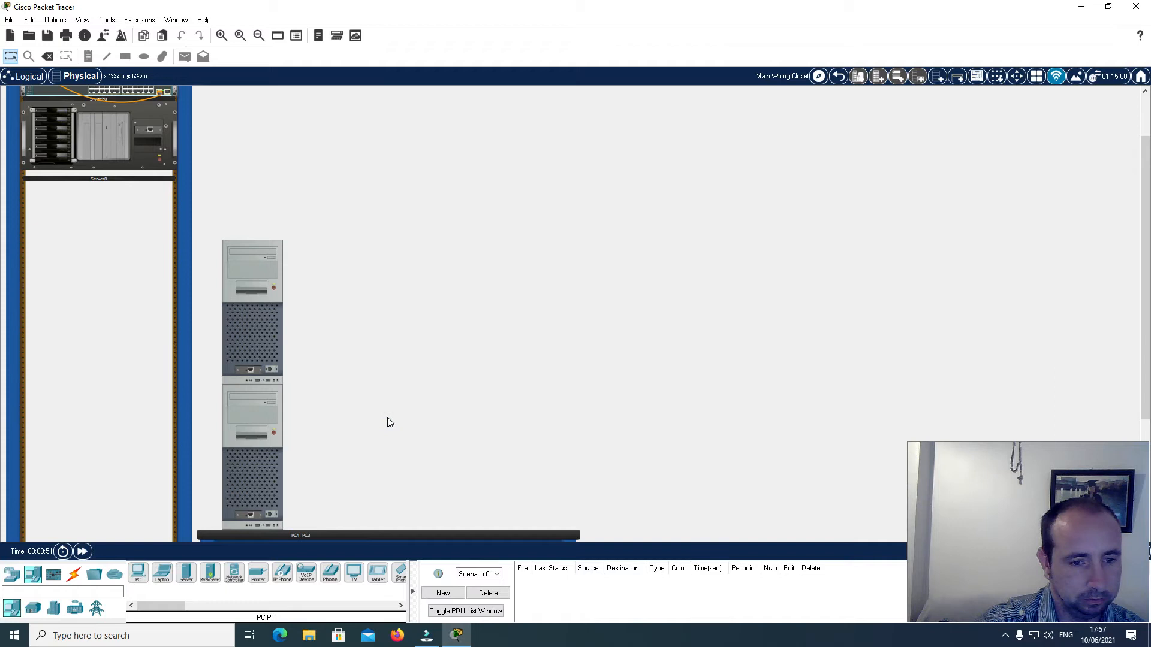
left_click(139, 572)
left_click(420, 444)
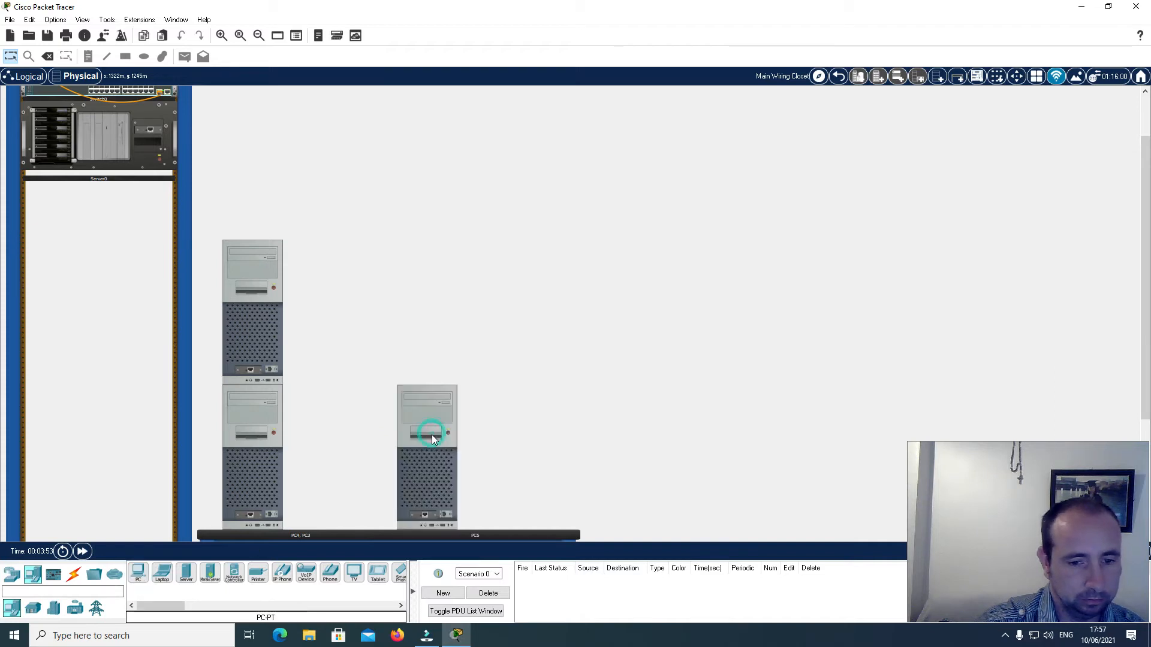
left_click(139, 573)
left_click(440, 308)
- Connect Server0's FastEthernet0 port to the upper port at the right end of Switch0's FastEthernet block with a copper straight-through cable
scroll(490, 361, "up", 2)
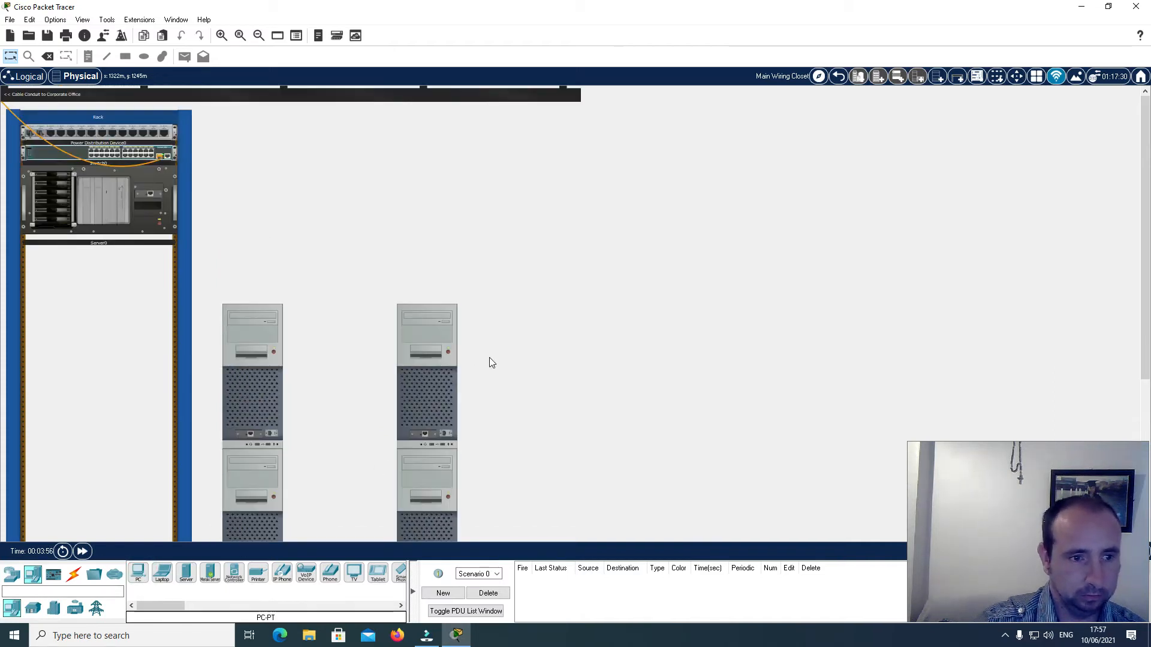
left_click(222, 36)
left_click(222, 36)
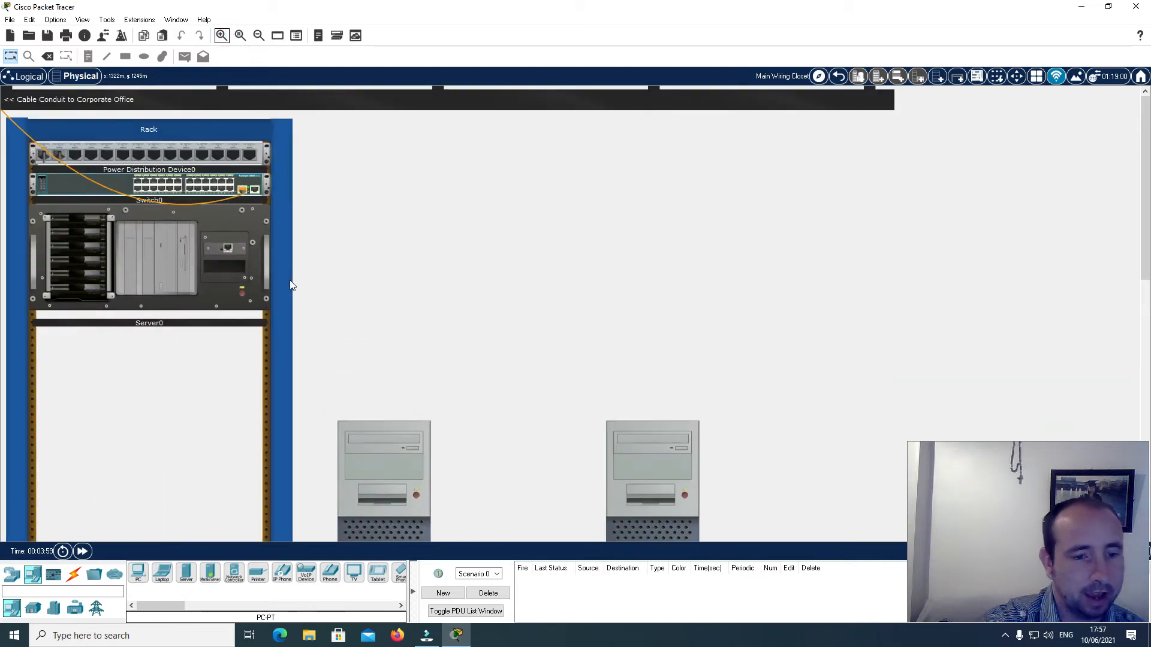
left_click(74, 575)
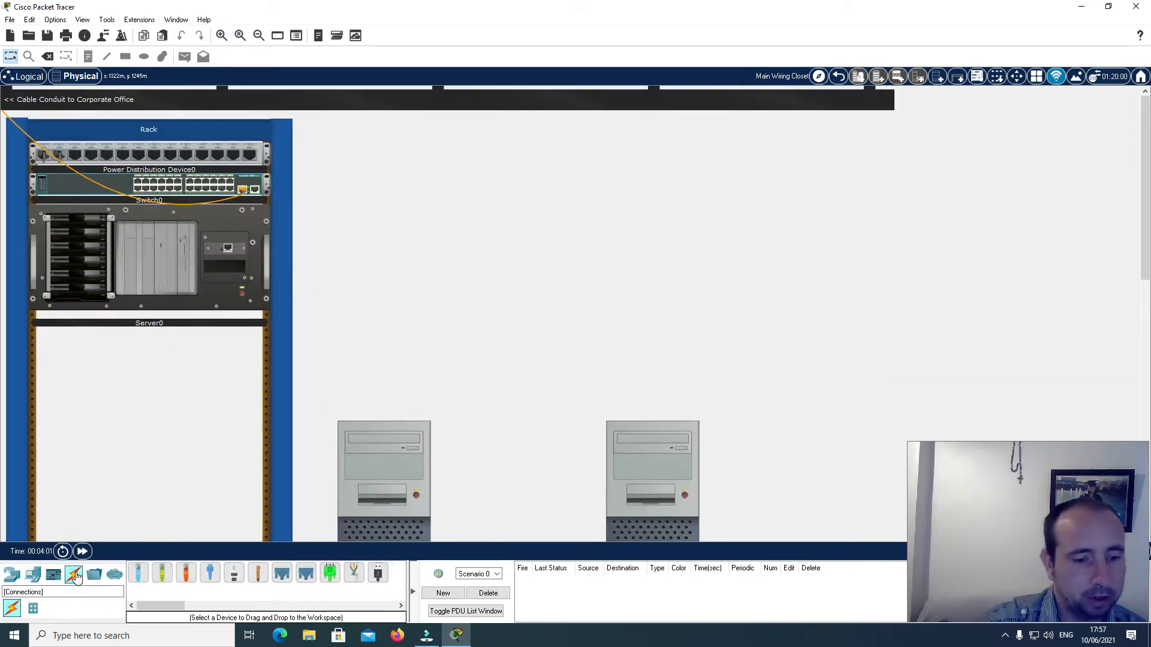
left_click(163, 576)
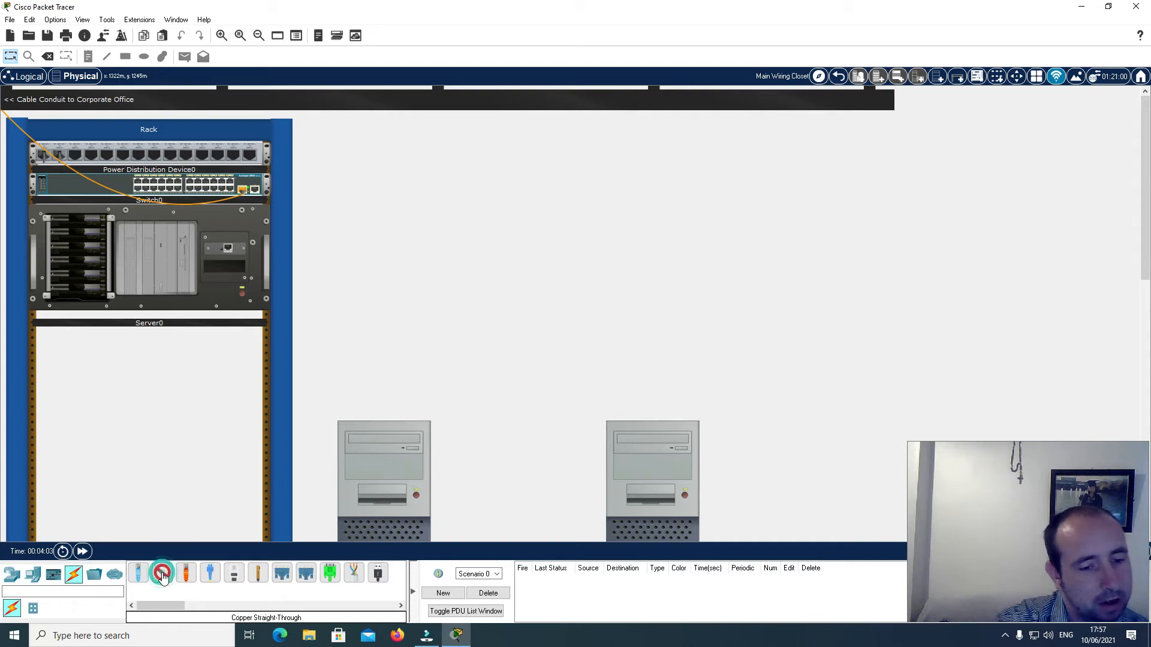
left_click(227, 247)
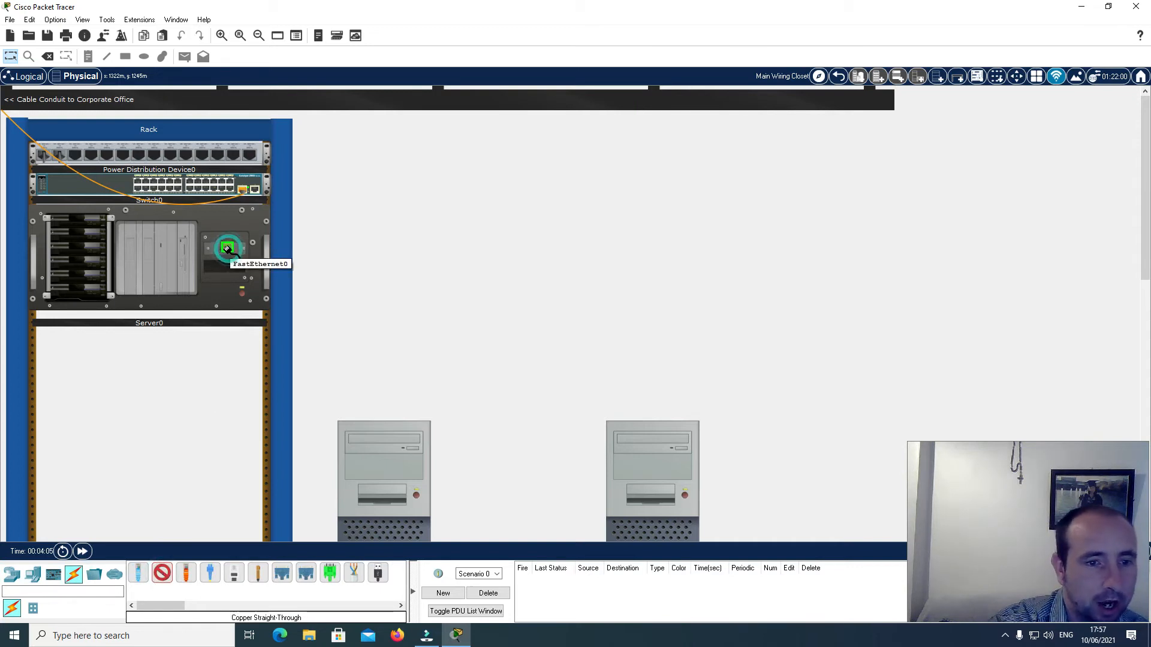
left_click(231, 182)
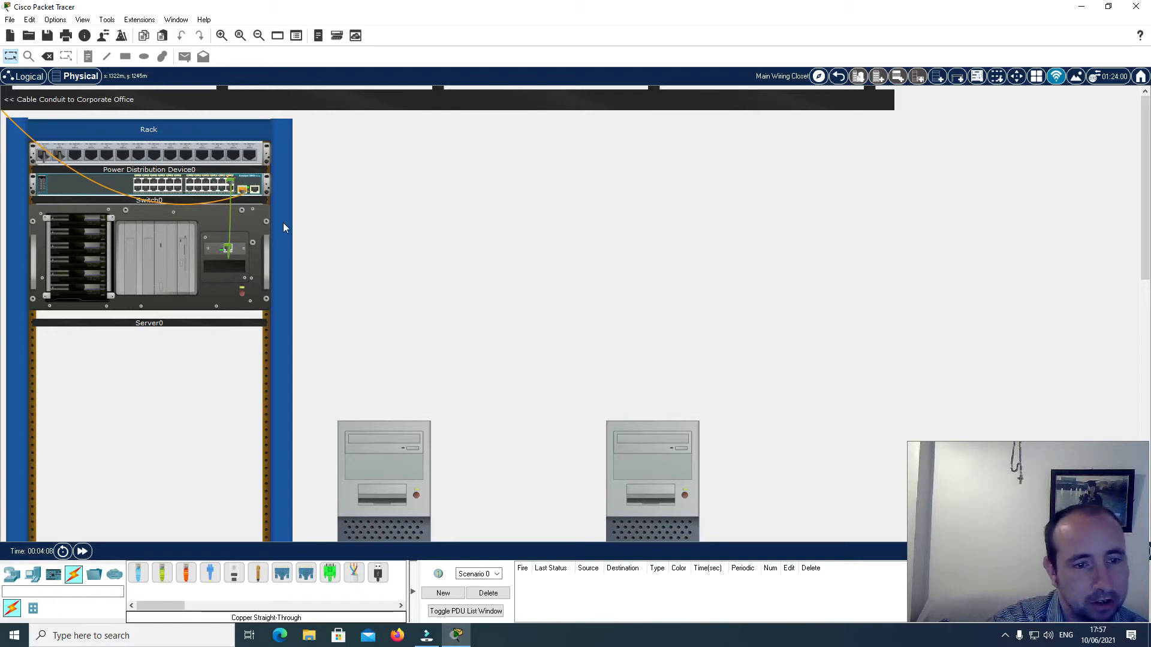
- Connect FastEthernet0 of the lower PC in the stack nearest the rack to a free Switch0 port with a copper straight-through cable
scroll(369, 346, "down", 3)
left_click(259, 36)
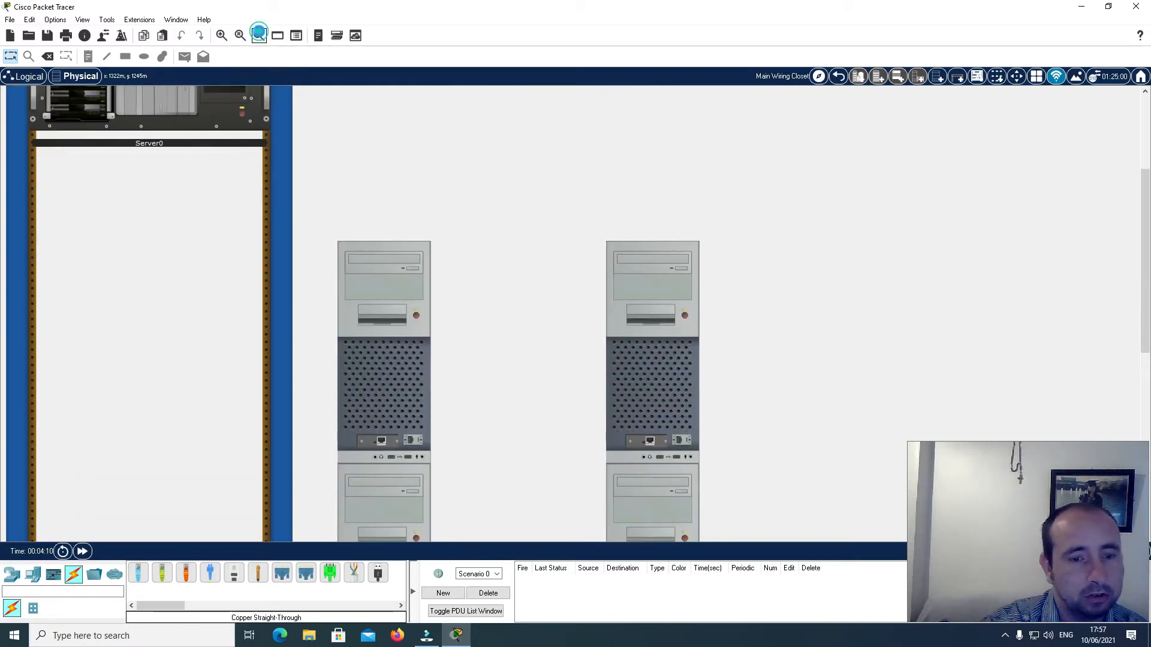
left_click(162, 573)
left_click(287, 428)
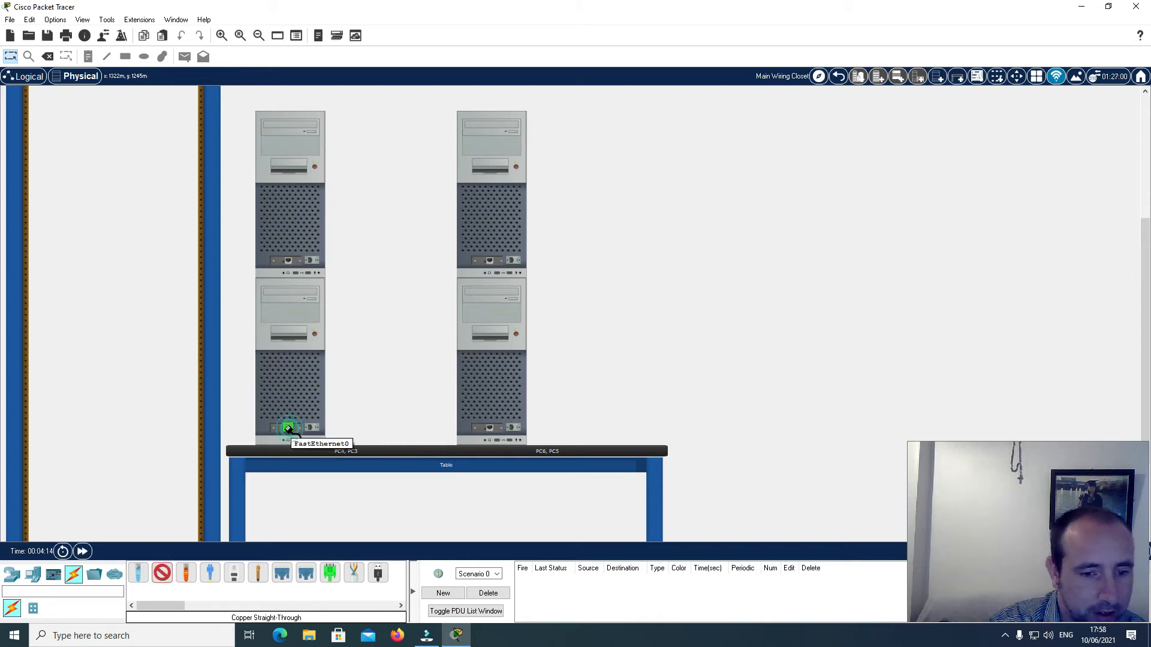
scroll(290, 429, "up", 3)
left_click(166, 151)
- Connect FastEthernet0 of the lower PC in the stack farther from the rack to a free Switch0 port with a copper straight-through cable
scroll(203, 288, "down", 2)
left_click(162, 573)
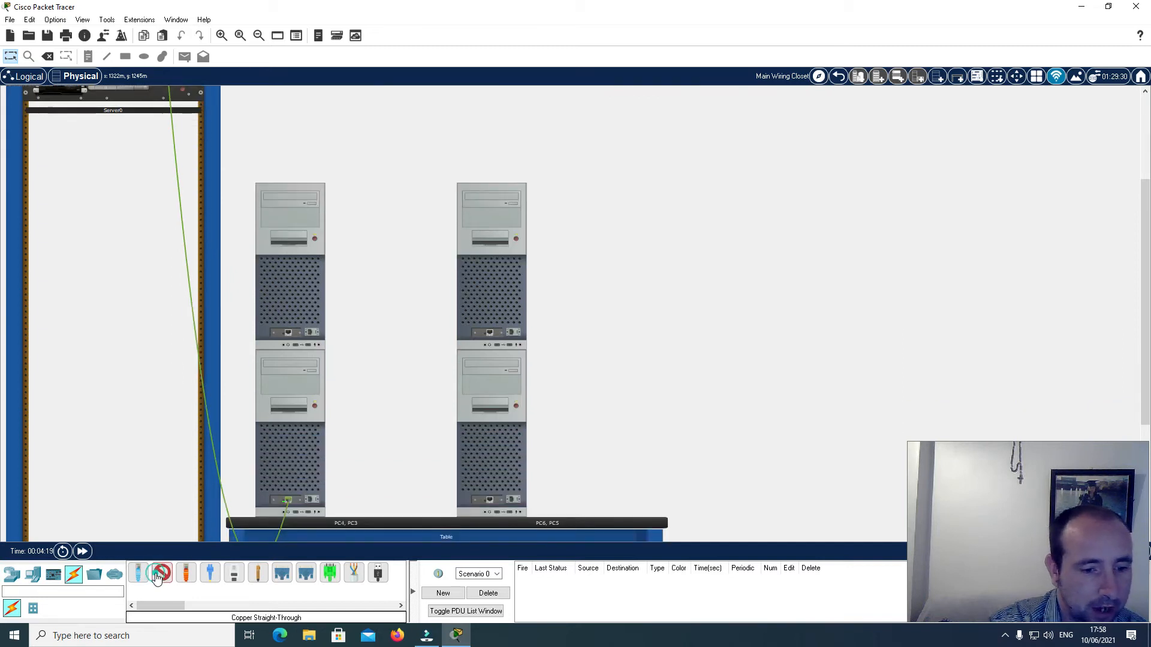
left_click(490, 501)
scroll(250, 206, "up", 2)
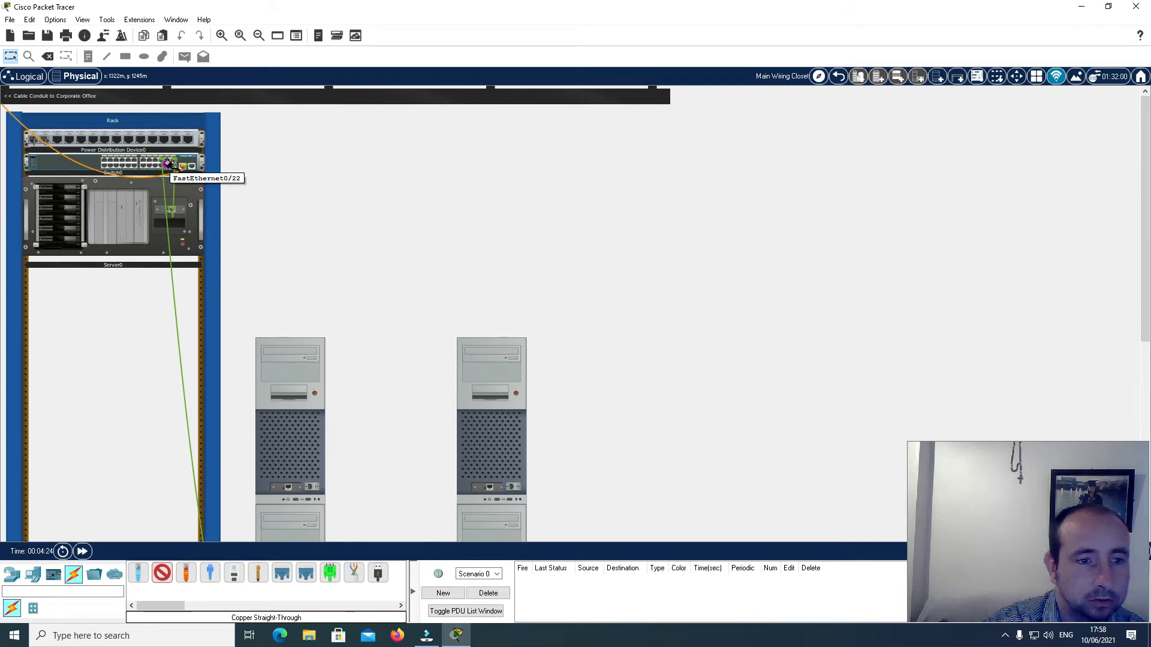
- Connect FastEthernet0 of the upper PC in the stack nearest the rack to the next free Switch0 port with a copper straight-through cable
scroll(372, 319, "down", 4)
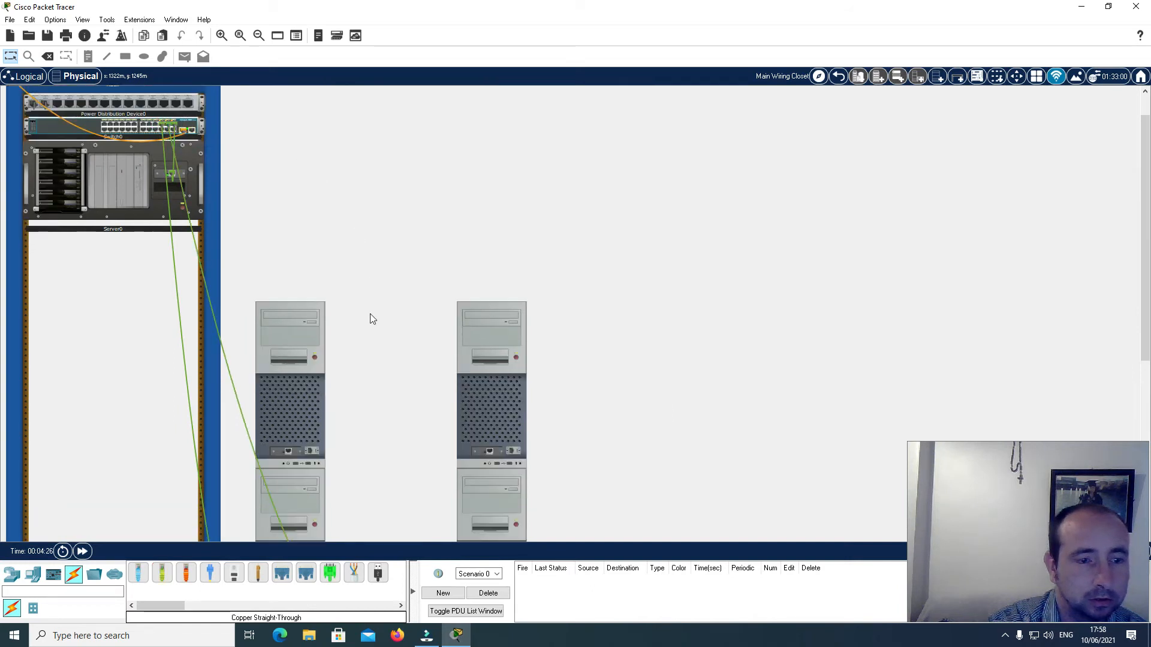
left_click(162, 572)
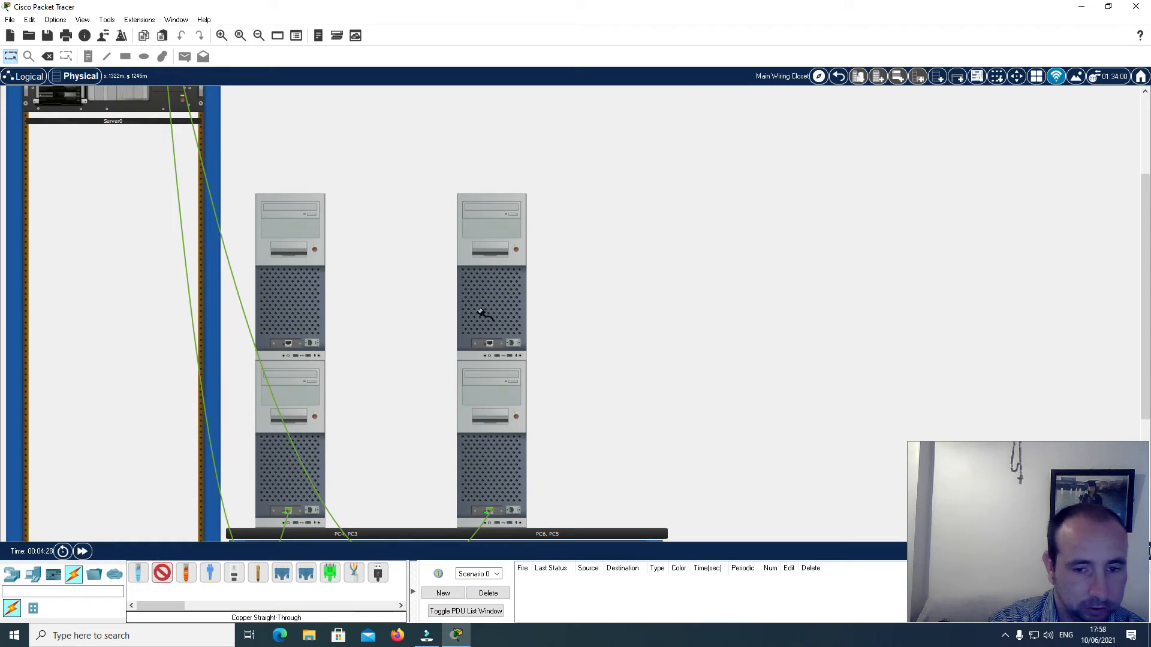
left_click(288, 343)
scroll(354, 330, "up", 4)
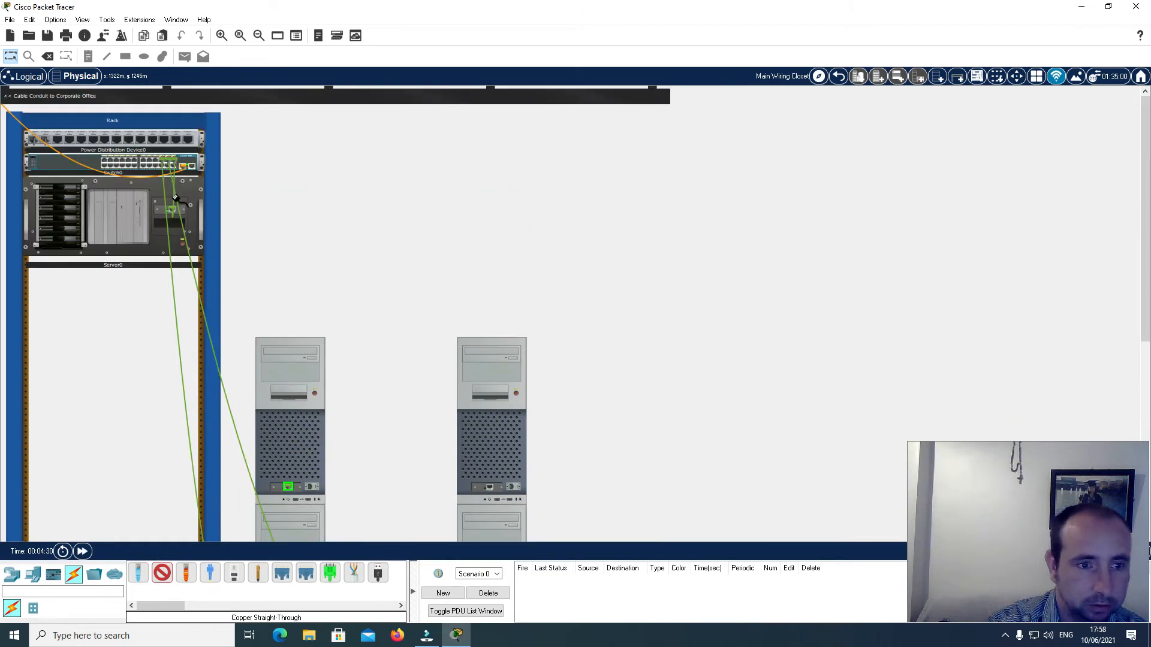
left_click(158, 162)
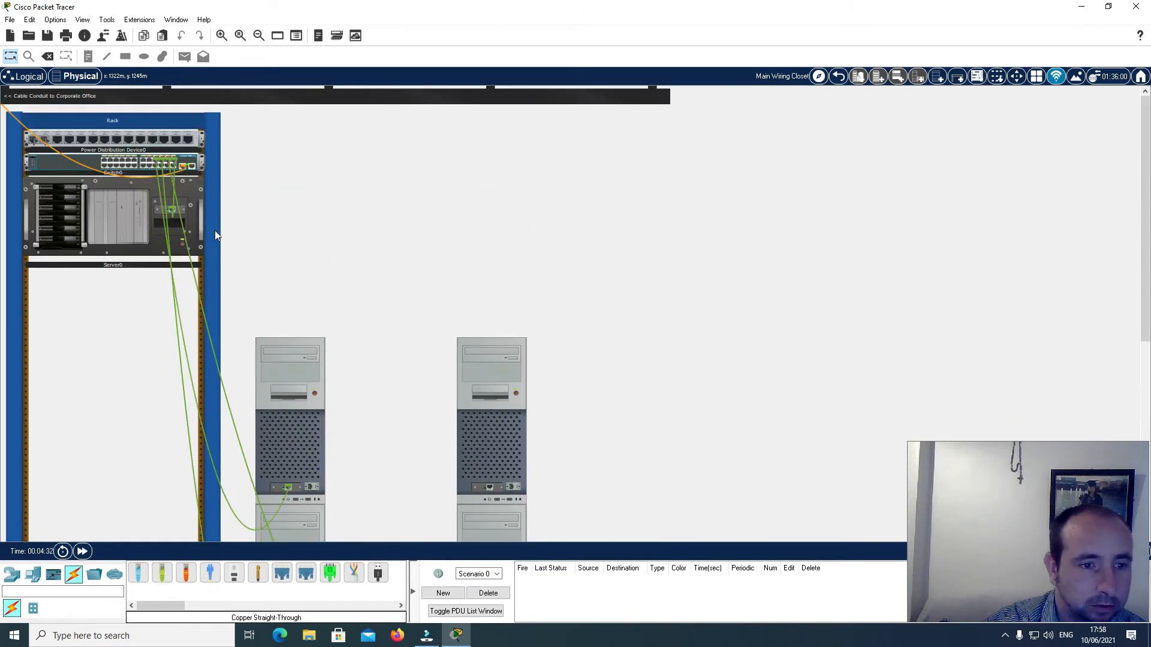
- Connect FastEthernet0 of the upper PC in the stack farther from the rack to another free Switch0 port with a copper straight-through cable
scroll(215, 230, "down", 4)
left_click(162, 572)
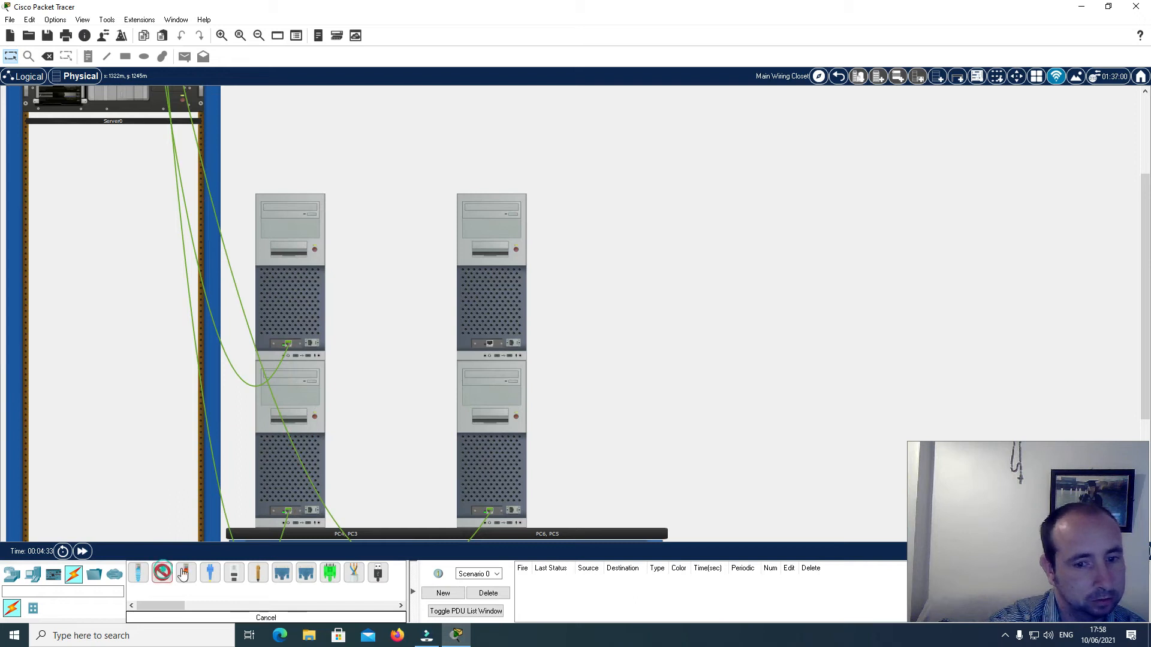
left_click(489, 343)
scroll(490, 344, "up", 4)
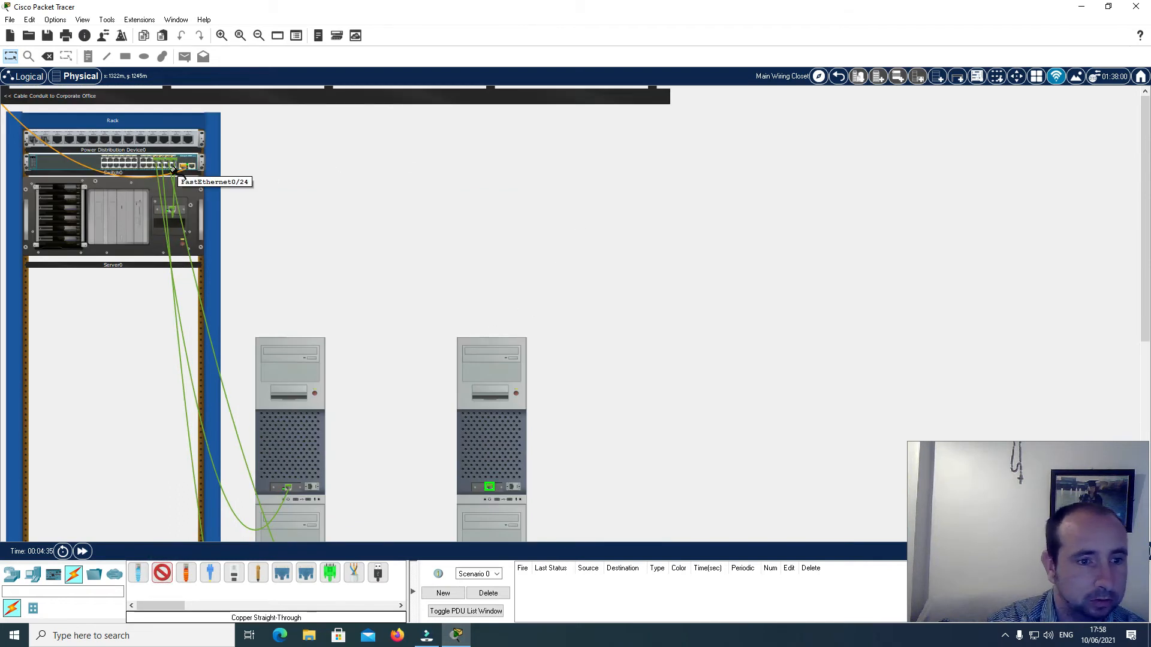
left_click(148, 162)
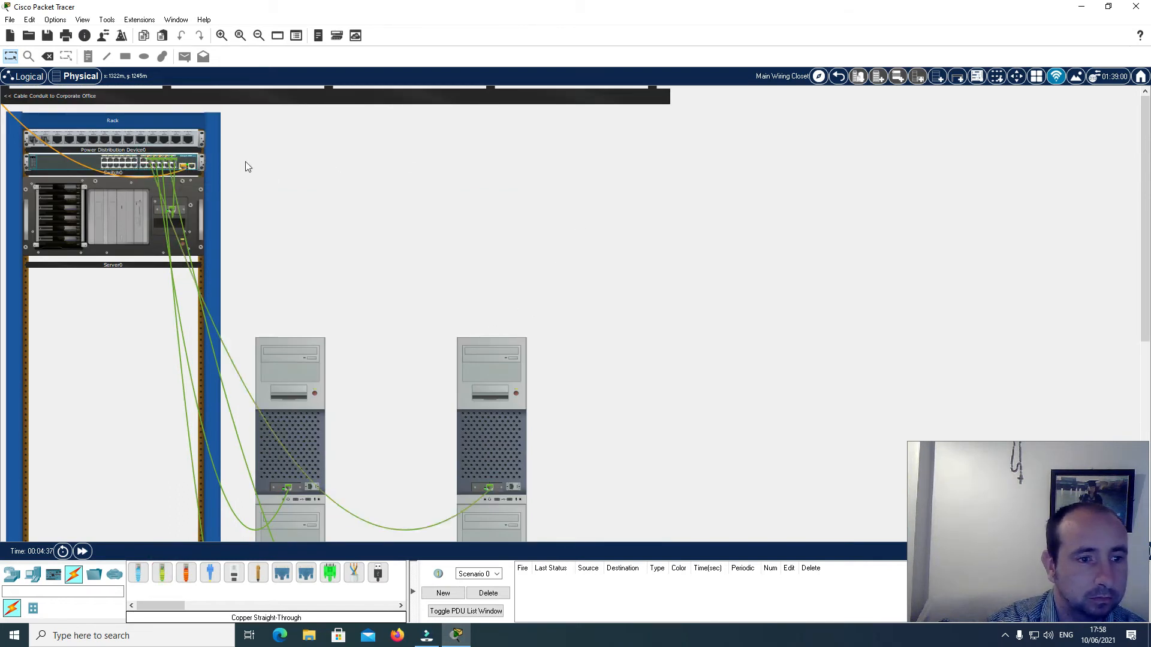
- Review the main closet's finished cabling and switch to the logical view of the network
scroll(367, 222, "down", 6)
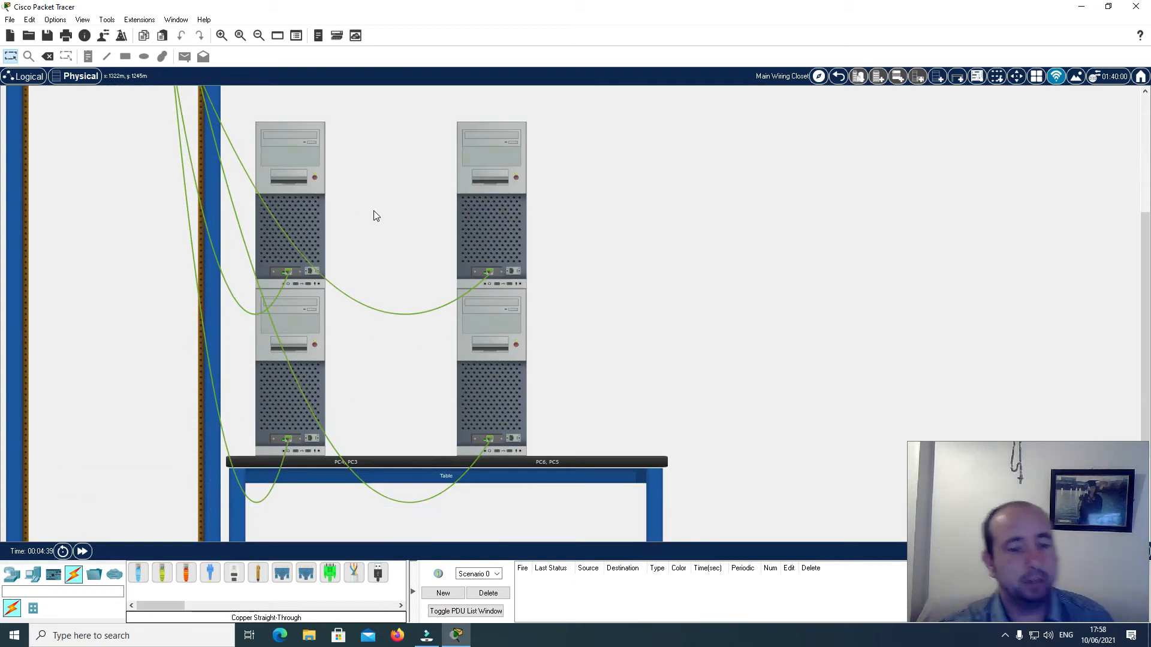
scroll(372, 211, "up", 6)
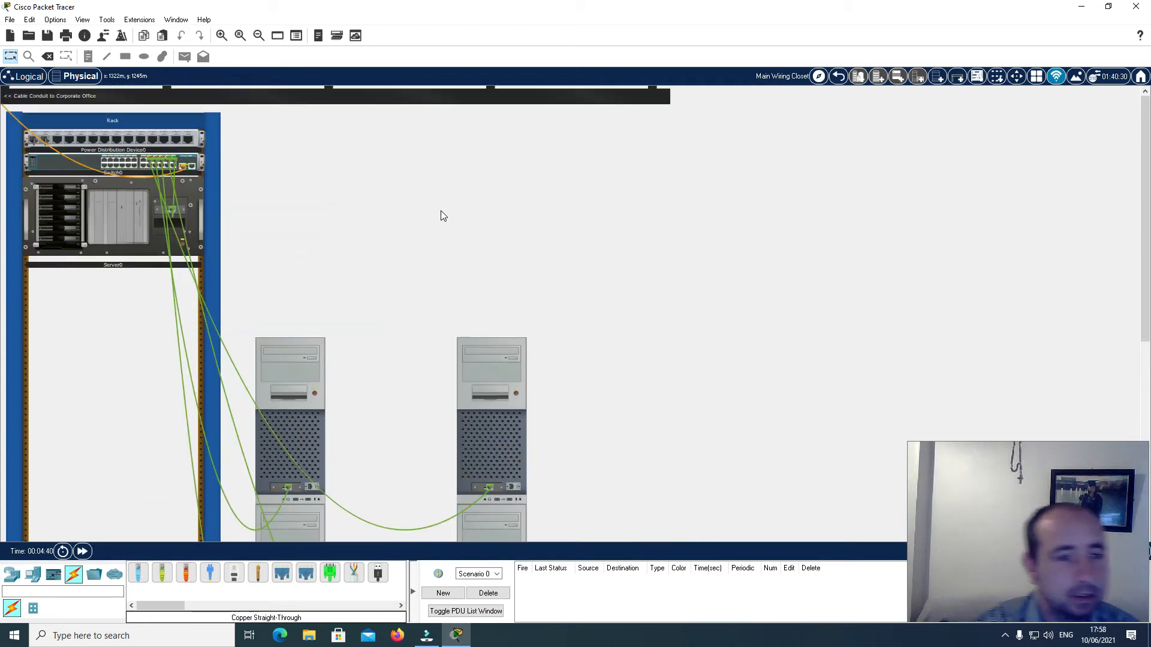
left_click(18, 81)
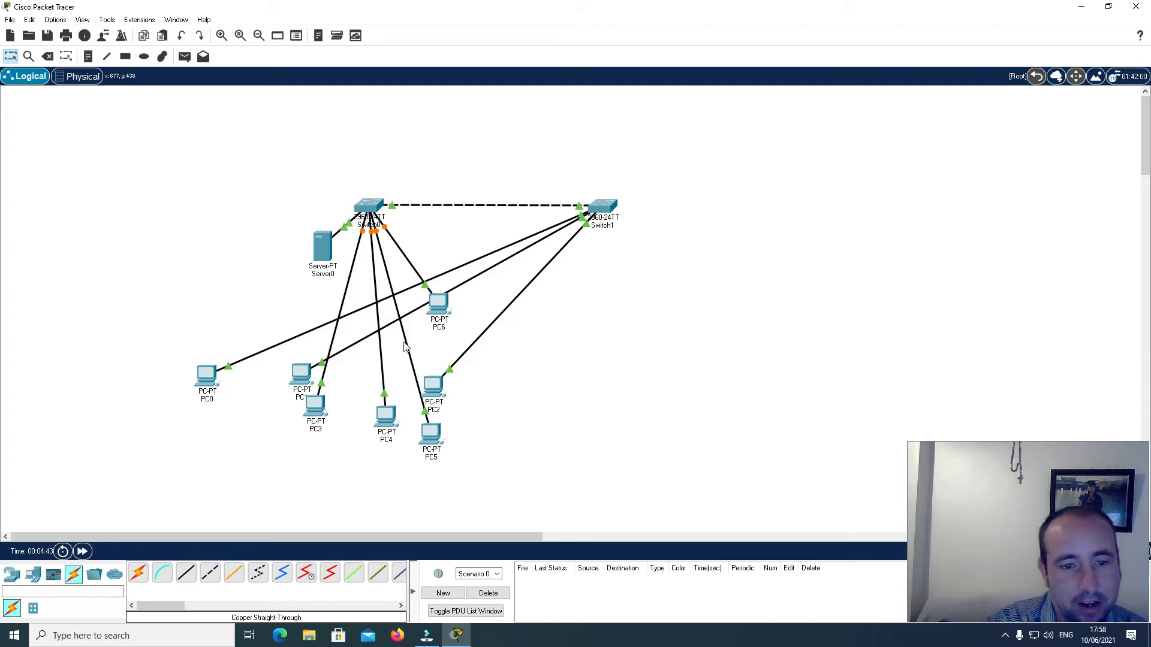
- Move PC0, PC1 and PC2 into a row beneath Switch1 so their links no longer cross the other switch's cables
left_click_drag(433, 381, 731, 284)
left_click_drag(298, 374, 633, 307)
left_click_drag(208, 378, 573, 306)
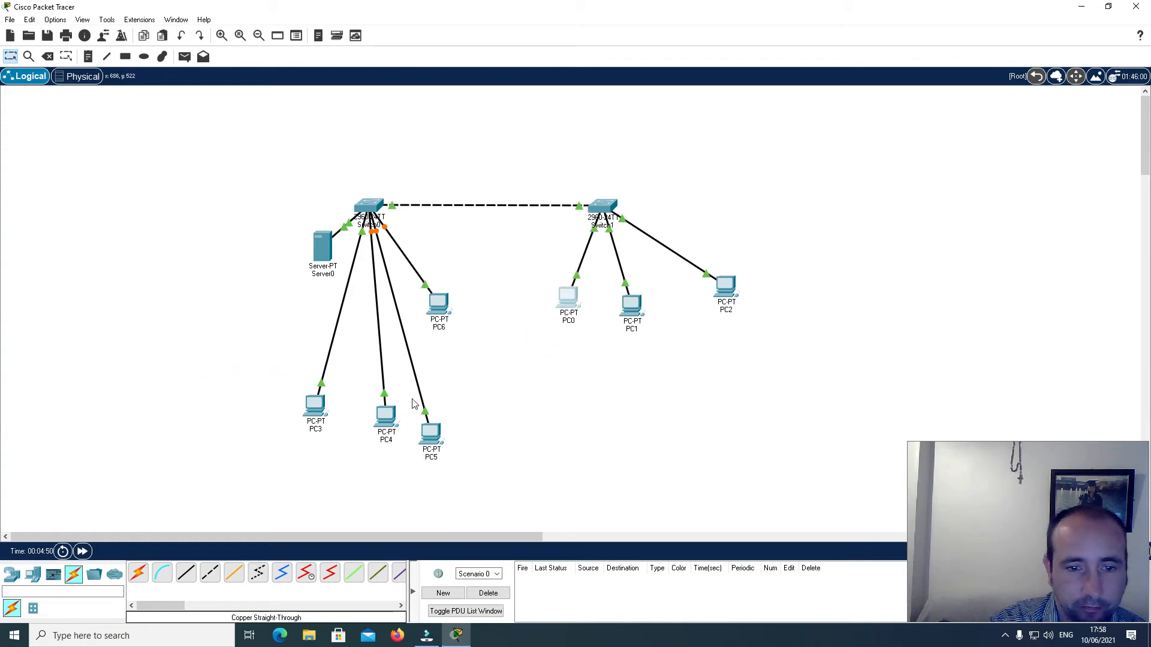
- Arrange Server0, PC3, PC4, PC5 and PC6 in a row beneath Switch0, in that order with the server outermost
left_click_drag(389, 413, 371, 321)
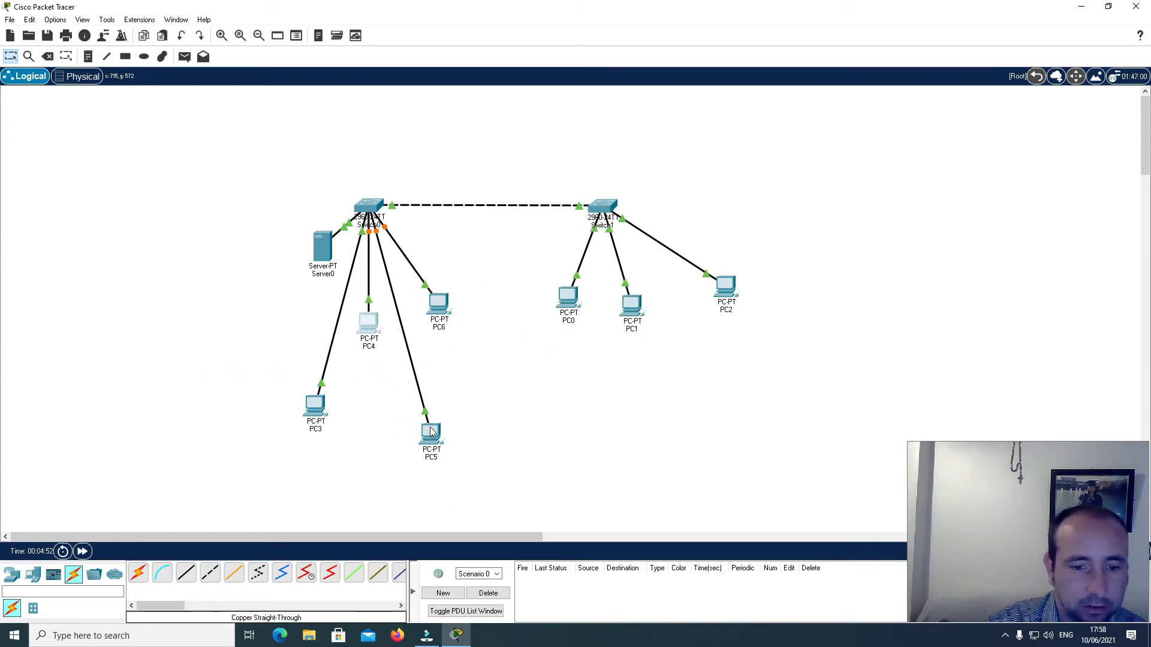
left_click_drag(429, 434, 397, 310)
left_click_drag(316, 405, 330, 305)
left_click_drag(322, 249, 246, 289)
left_click_drag(314, 323, 290, 313)
mouse_move(366, 323)
left_mouse_down()
mouse_move(342, 318)
mouse_move(384, 317)
mouse_move(371, 318)
left_mouse_up()
left_click_drag(439, 316, 440, 325)
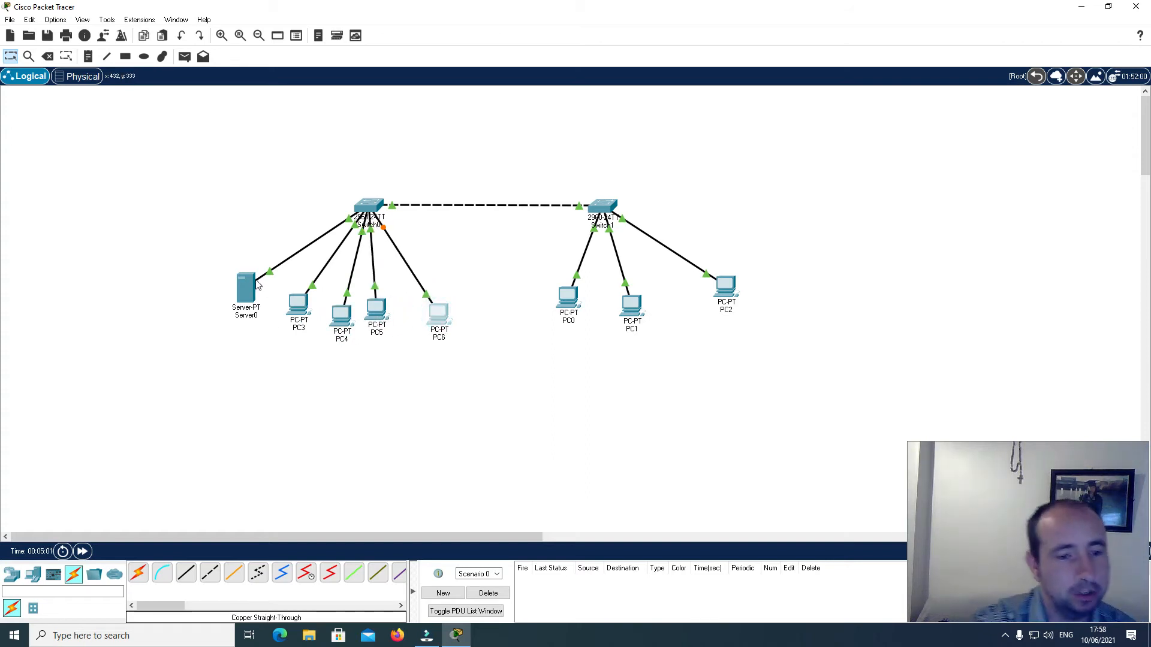
- Give Server0 the static IPv4 address 192.168.0.1 with subnet mask 255.255.255.0 and close its window
left_click(250, 290)
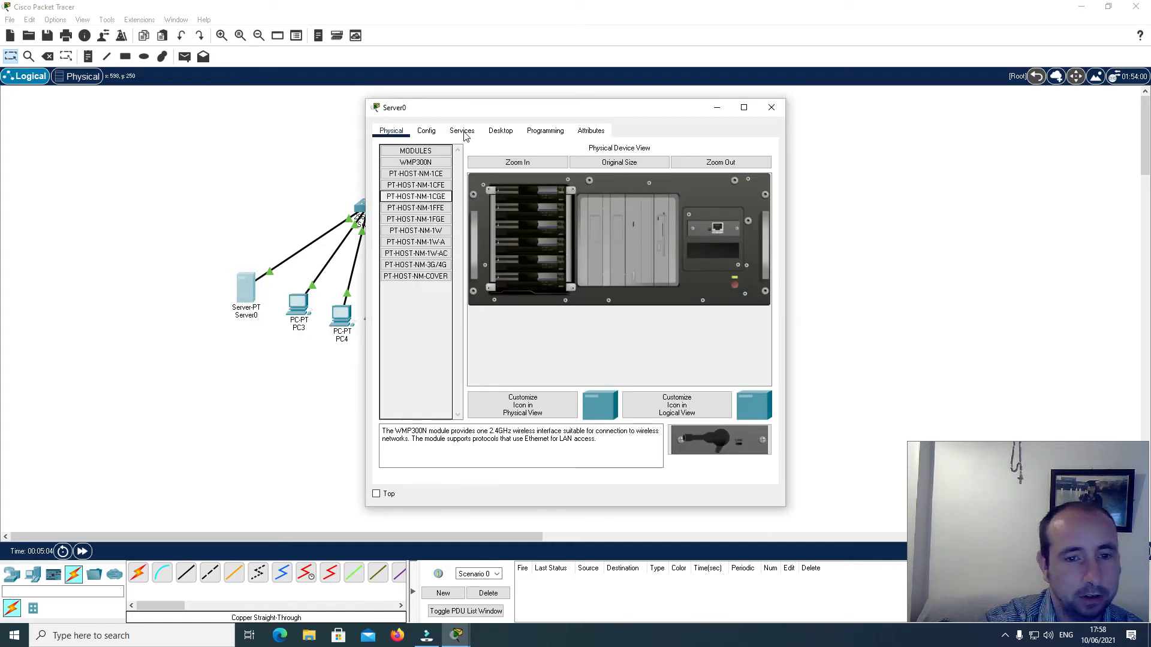
left_click(501, 132)
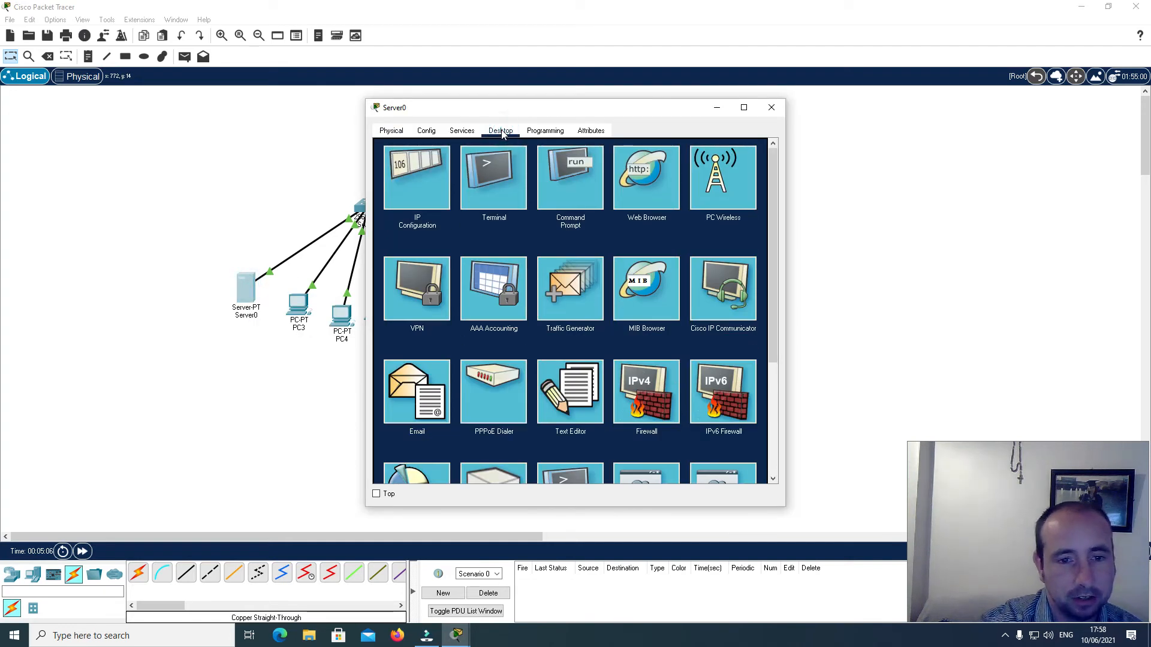
left_click(414, 180)
left_click(528, 199)
type("192.168.0")
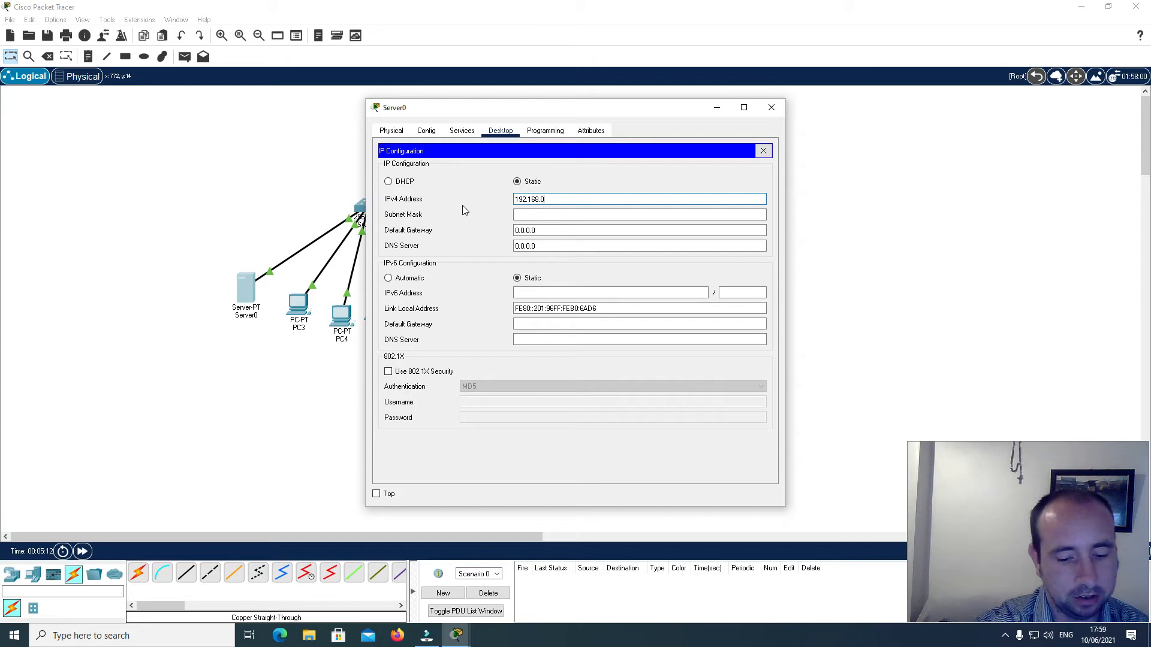
type(".1")
left_click(520, 214)
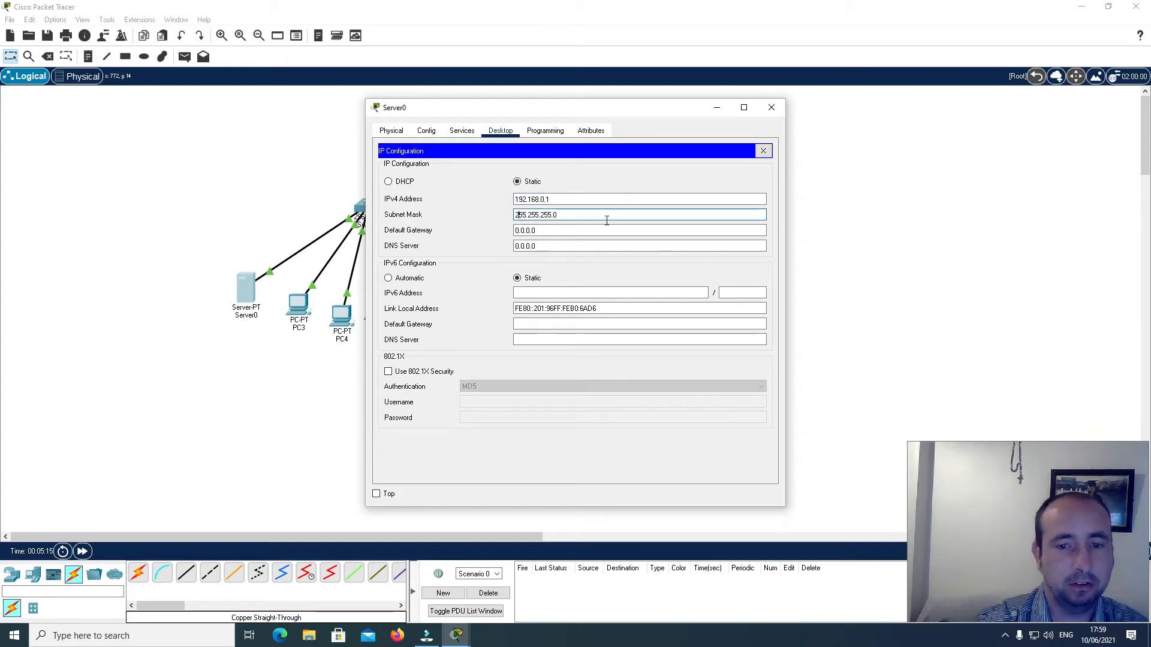
left_click(763, 151)
left_click(772, 108)
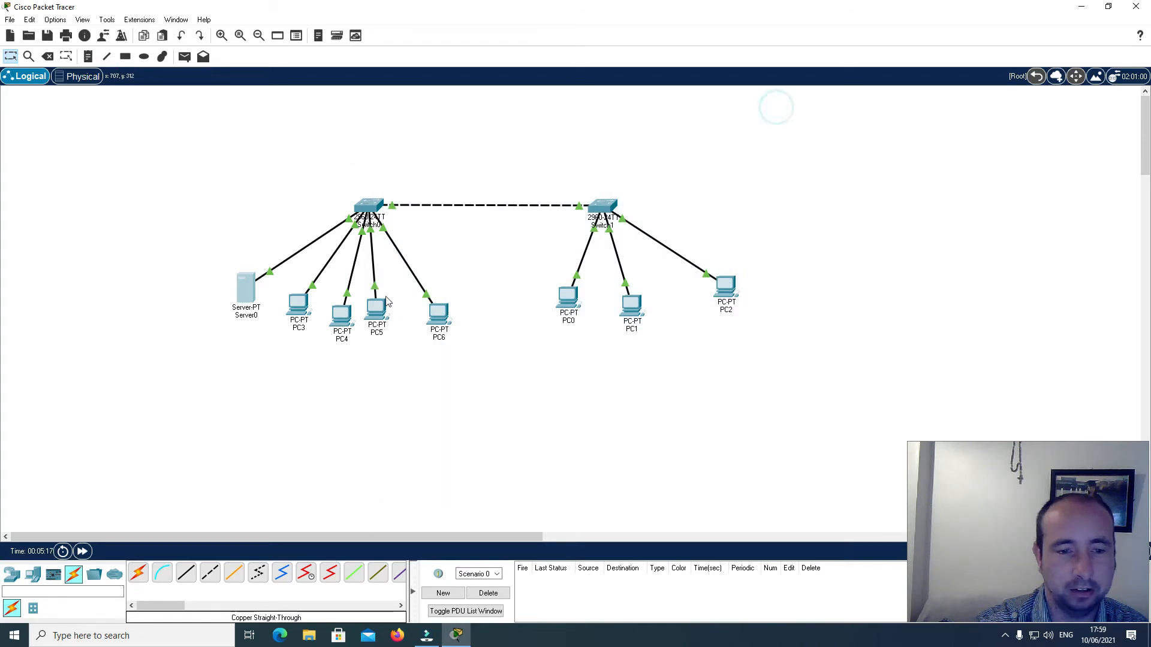
- Give PC3 the static IPv4 address 192.168.0.2 with subnet mask 255.255.255.0 and close its window
left_click(297, 309)
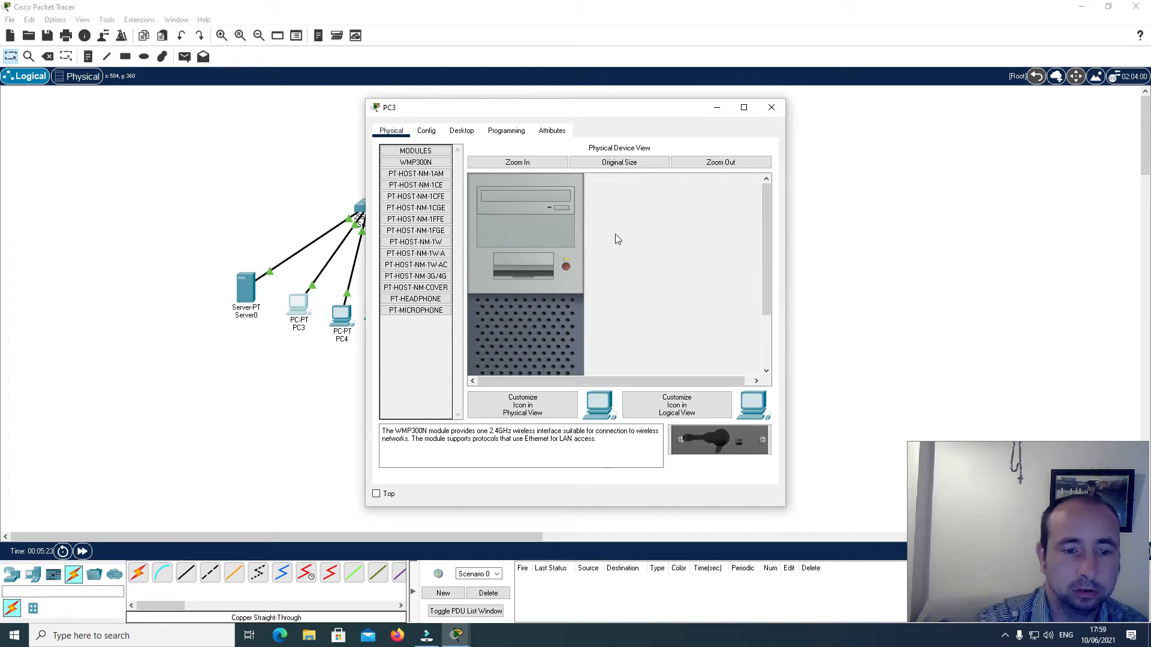
left_click(461, 131)
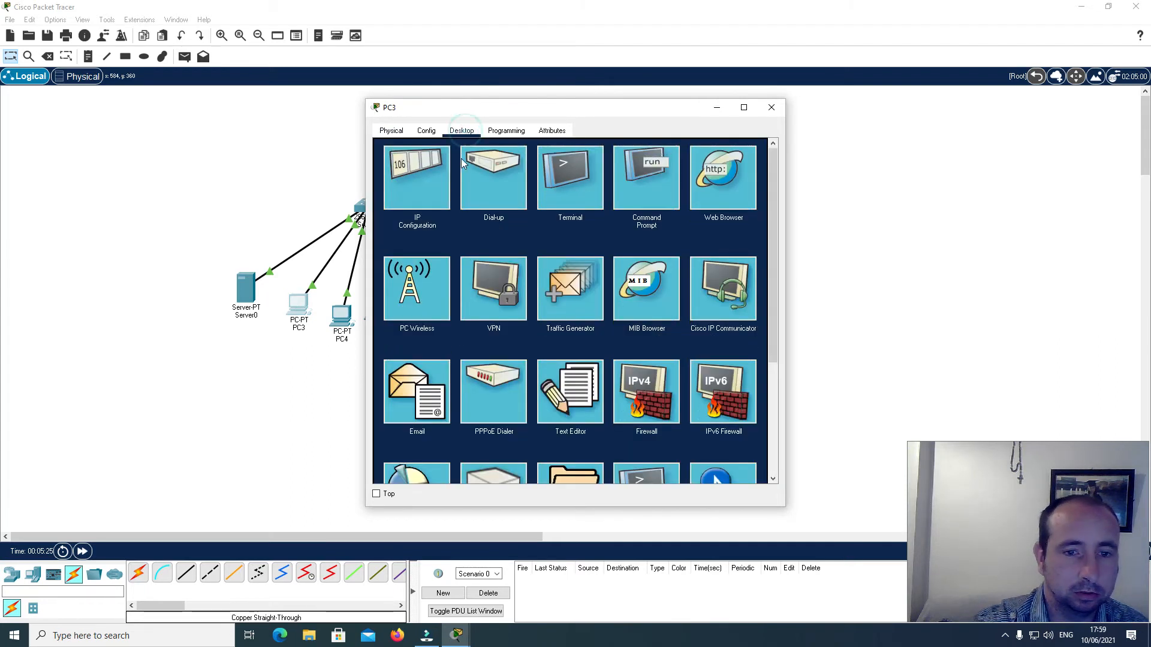
left_click(410, 180)
type("1")
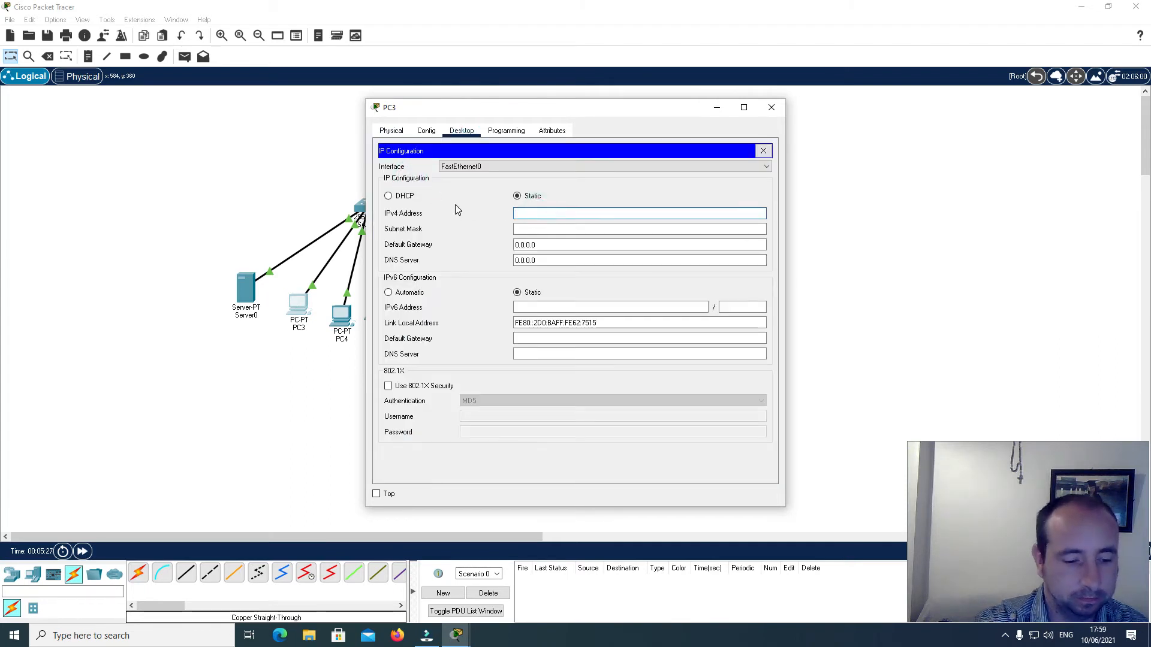
type("92.16")
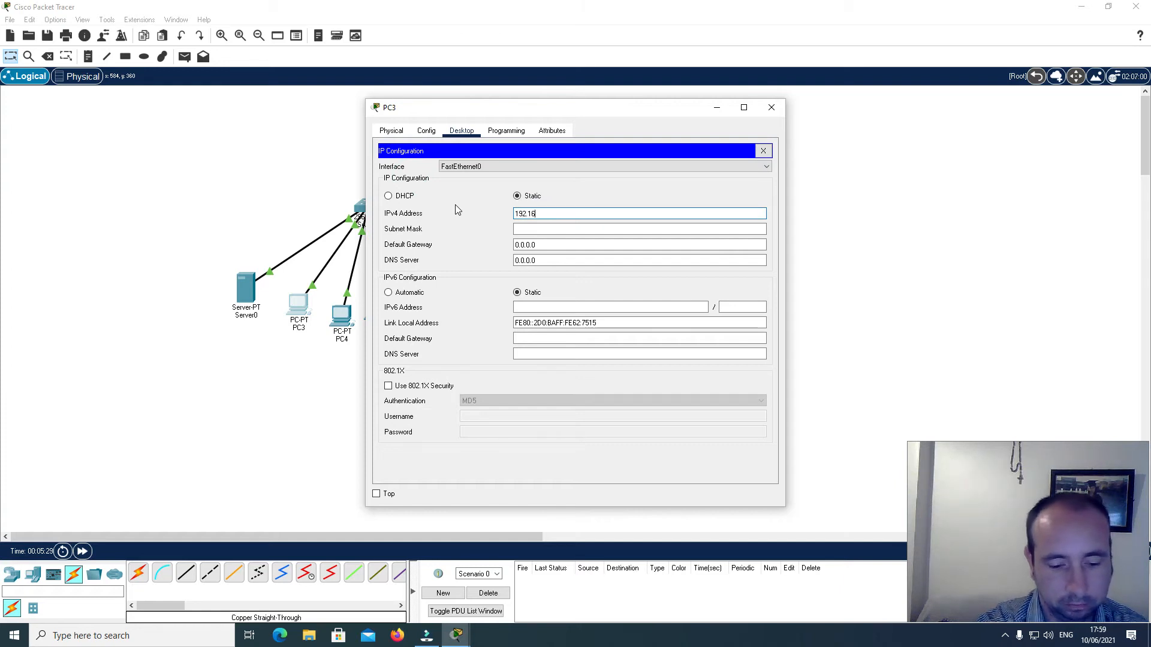
type("8.0.2")
left_click(530, 233)
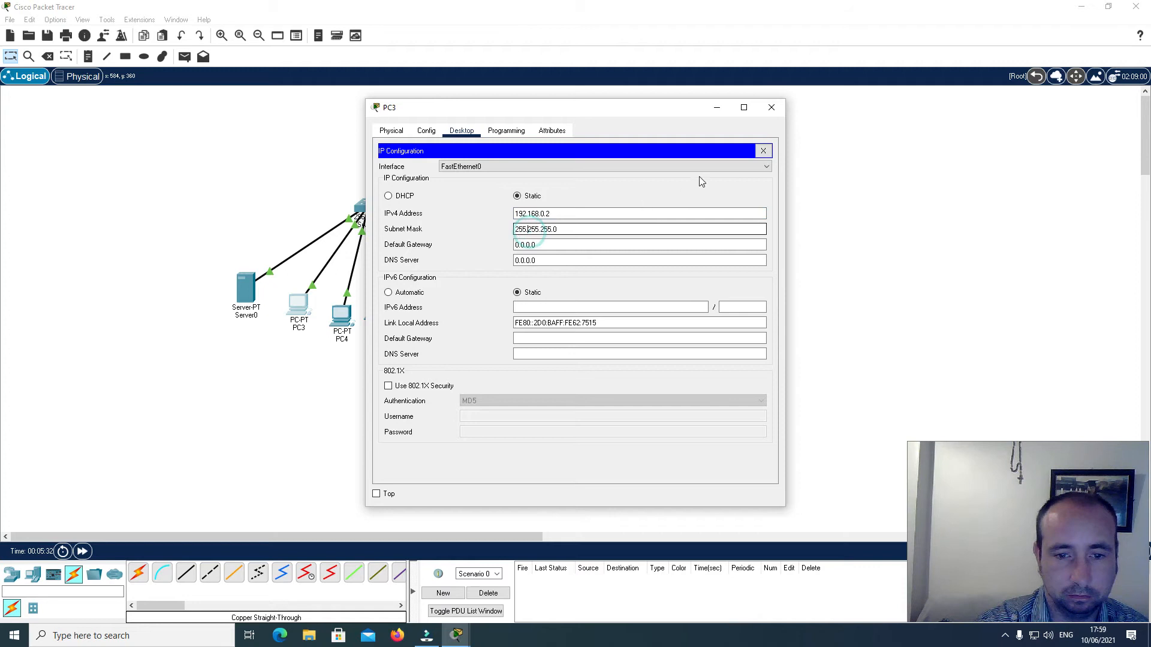
left_click(763, 151)
left_click(770, 110)
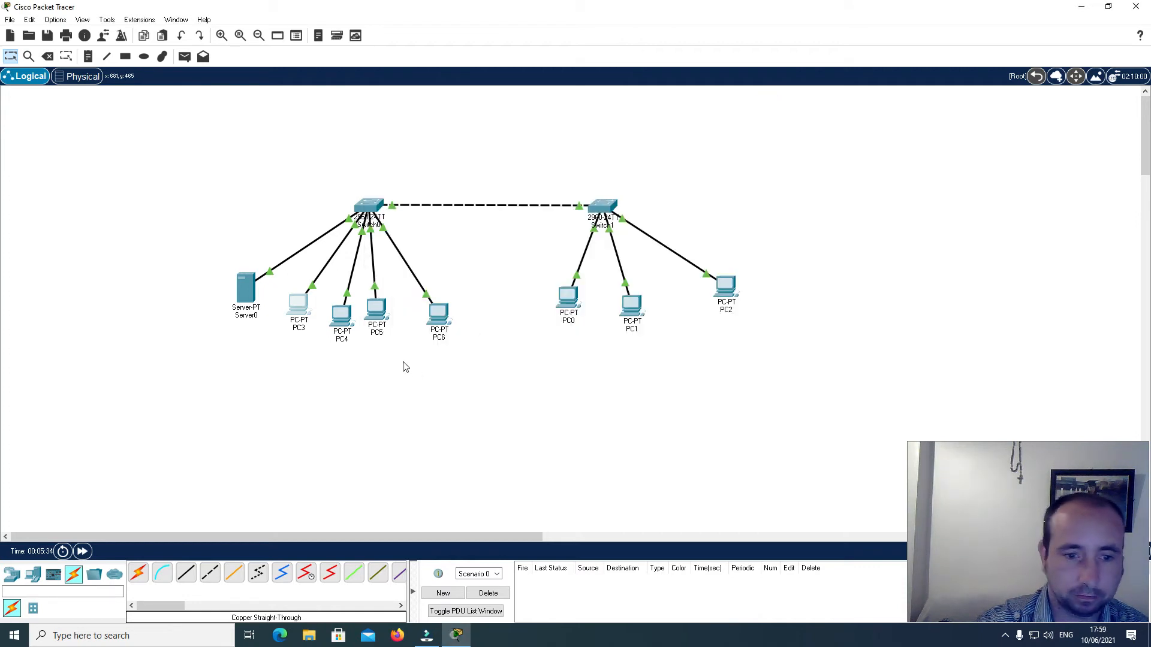
- Give PC4 the static IPv4 address 192.168.0.3 with the default subnet mask and close its window
left_click(340, 321)
left_click(470, 131)
left_click(418, 177)
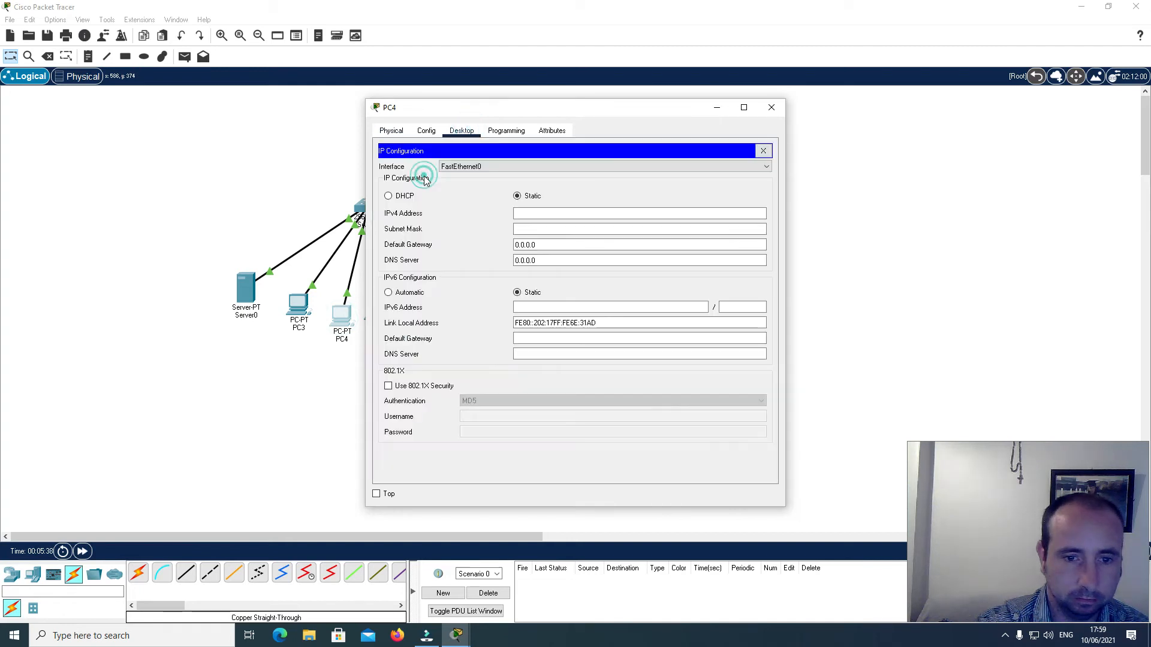
left_click(519, 213)
type("1921.68")
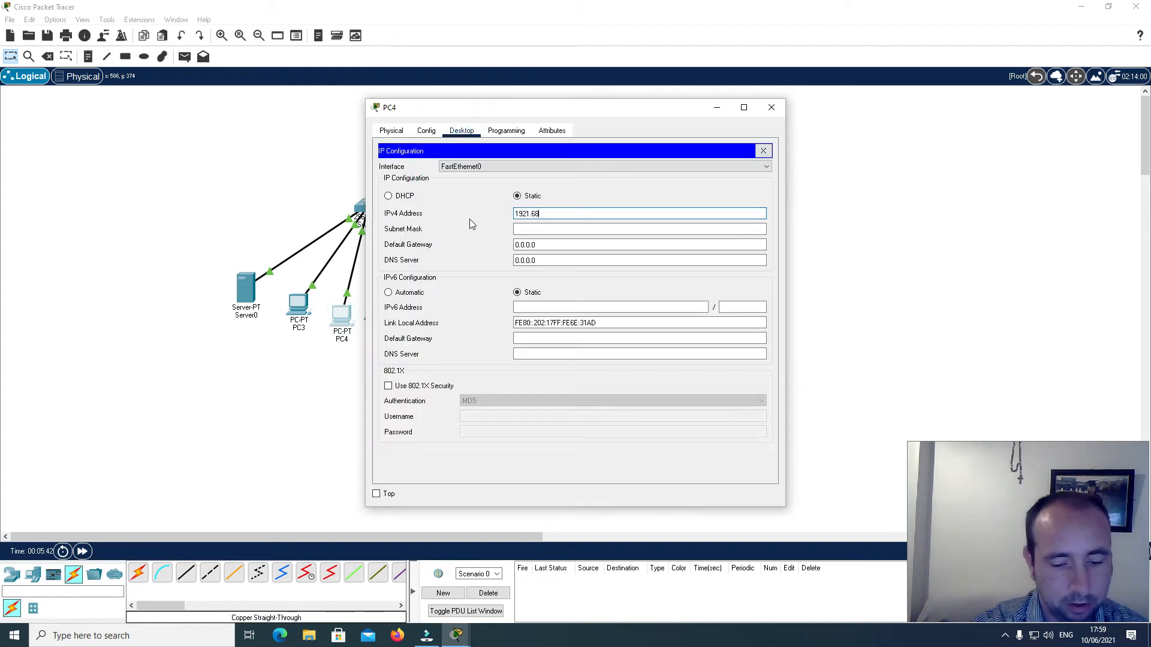
type(".0.3")
left_click(526, 214)
key("Delete")
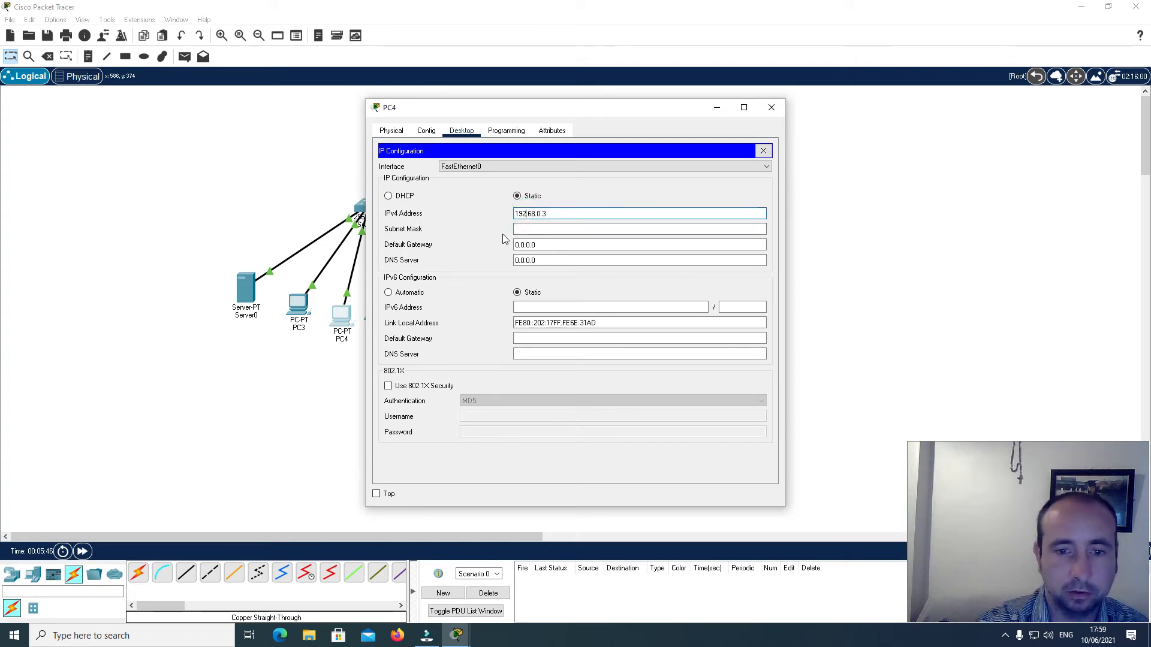
key("Right")
type("1")
left_click(539, 229)
left_click(764, 150)
left_click(771, 108)
- Give PC5 the static IPv4 address 192.168.0.4 with subnet mask 255.255.255.0 and close its window
left_click(377, 308)
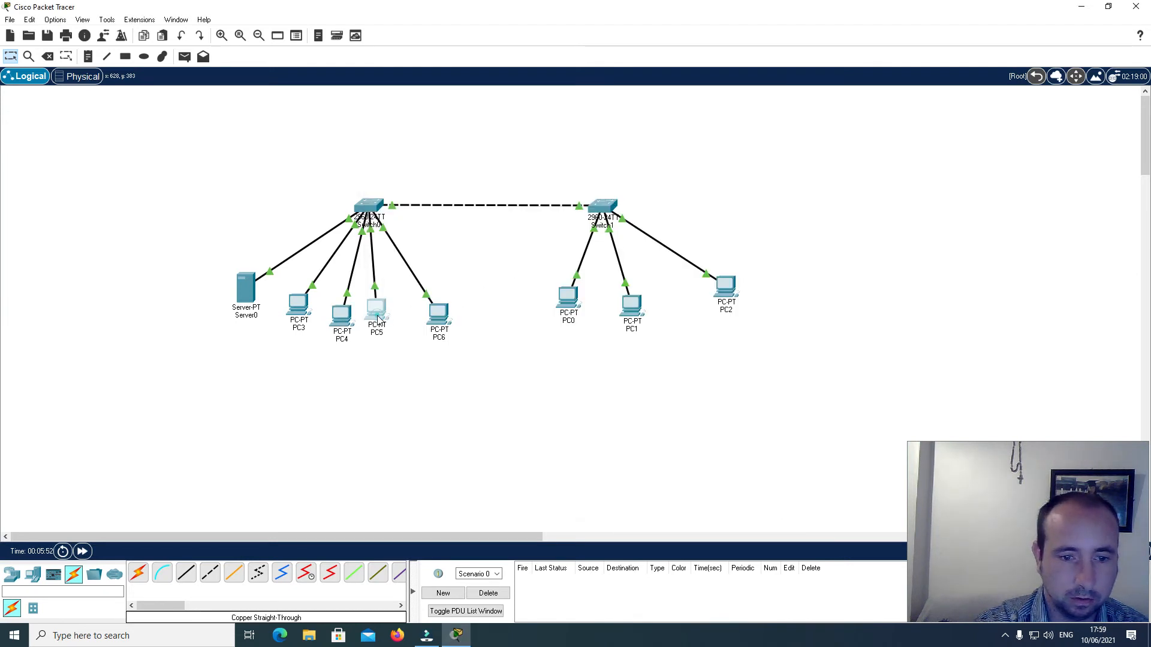
left_click(461, 130)
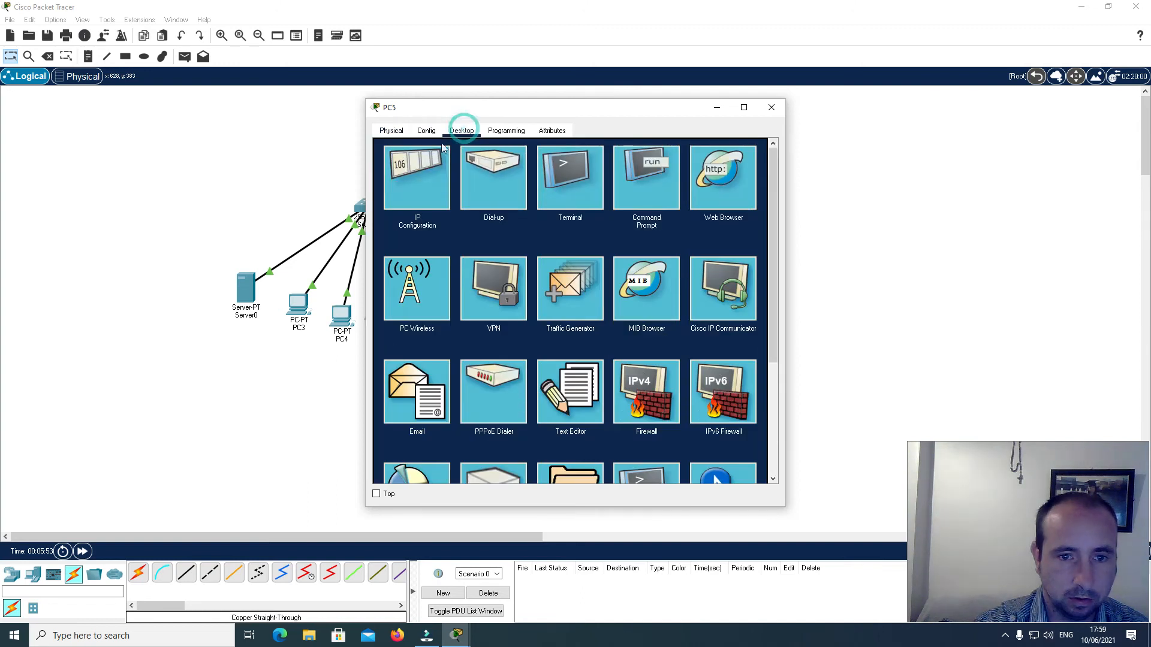
left_click(413, 169)
left_click(543, 213)
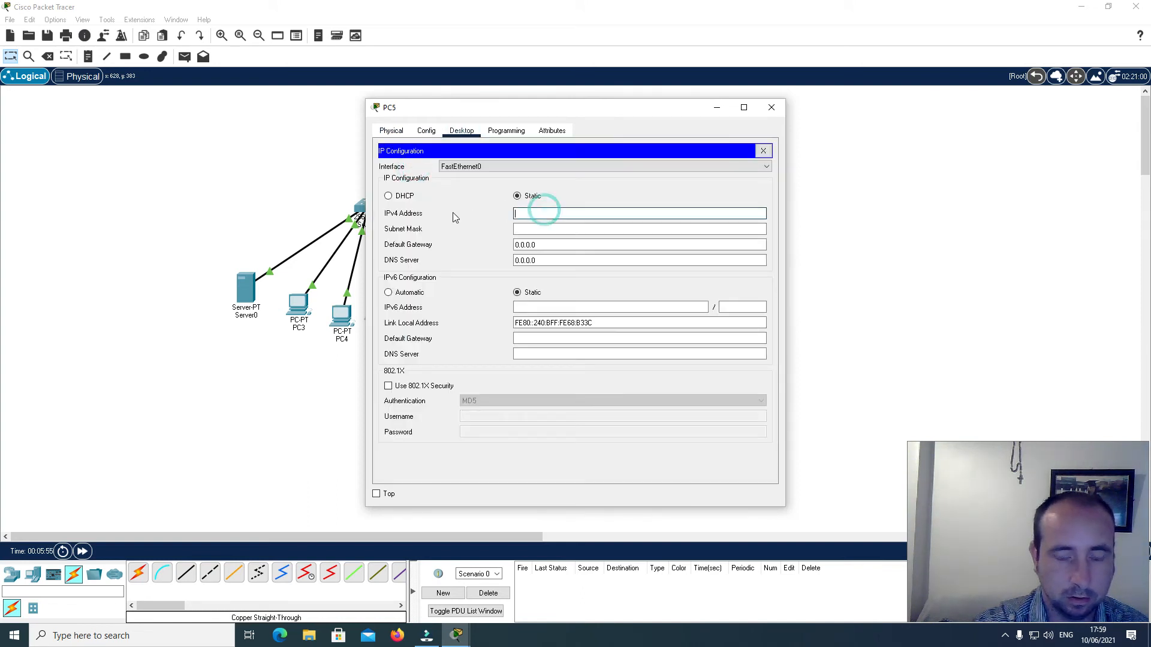
type("192.168.0.4")
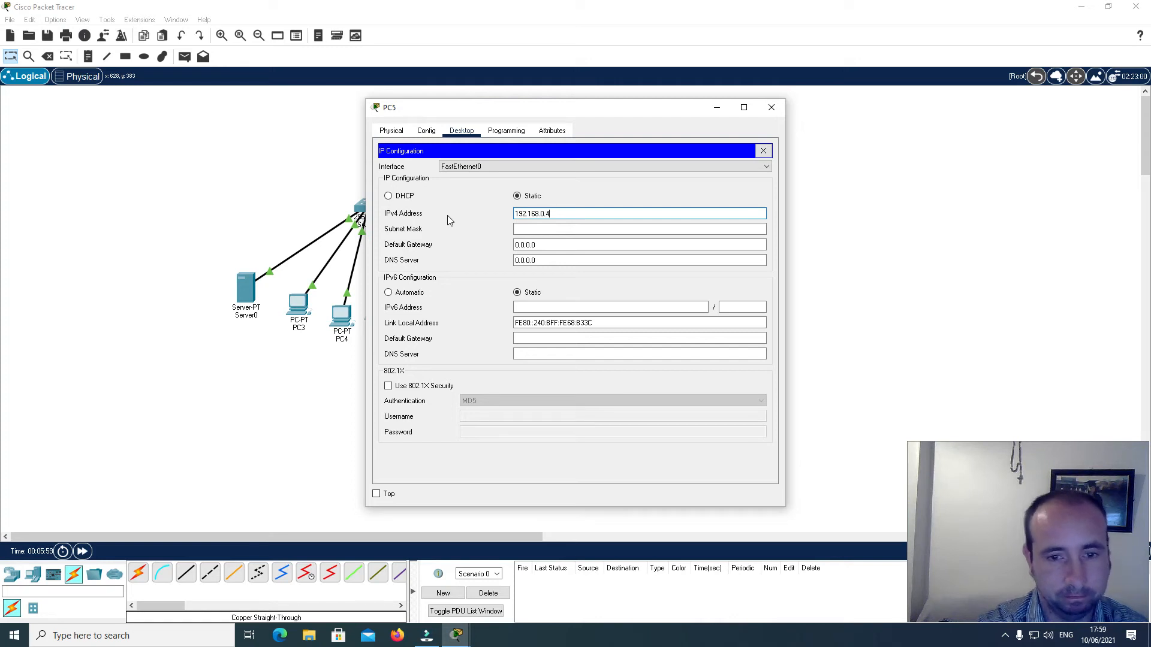
left_click(533, 230)
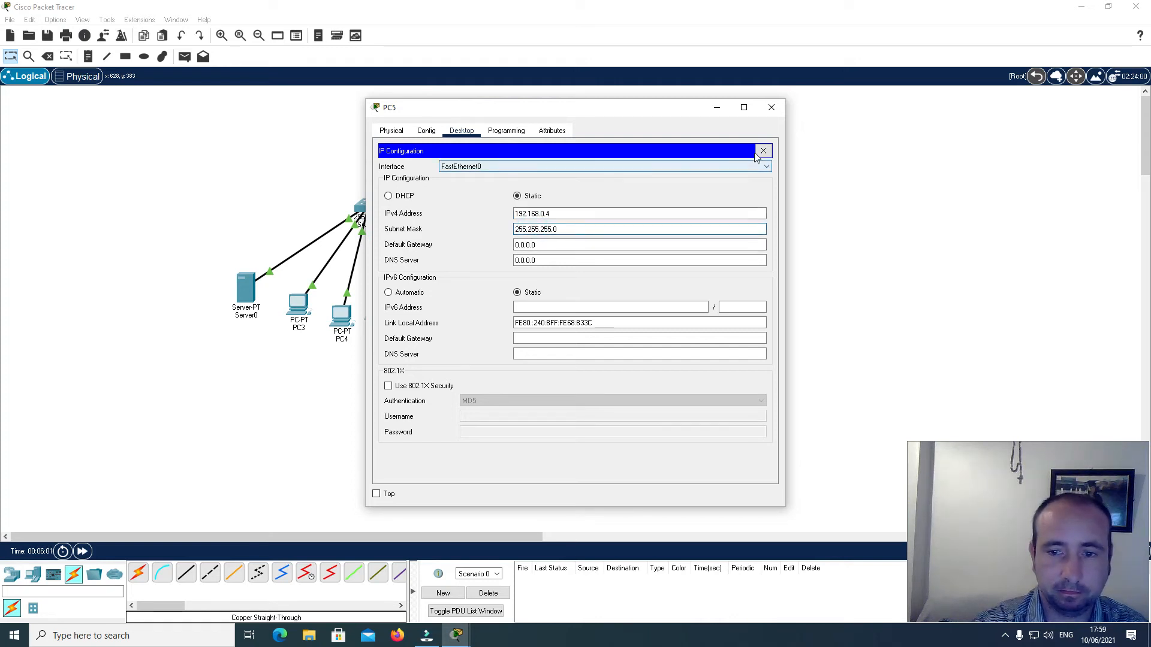
left_click(763, 150)
left_click(772, 109)
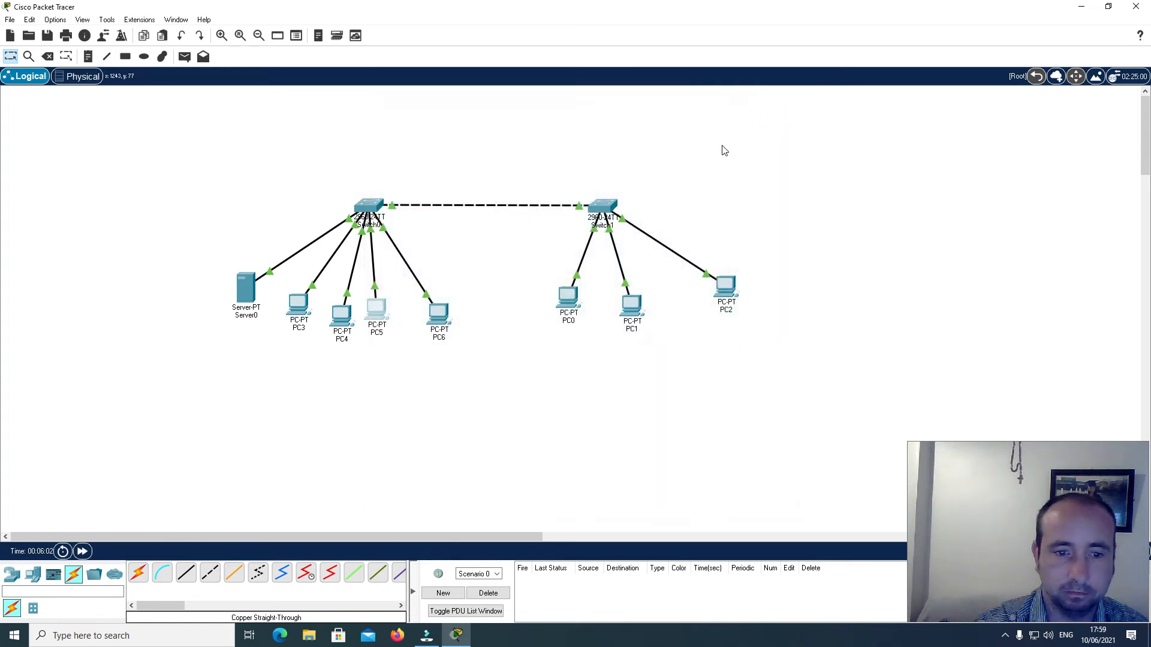
- Give PC6 the static IPv4 address 192.168.0.5 with subnet mask 255.255.255.0 and close its window
left_click(440, 316)
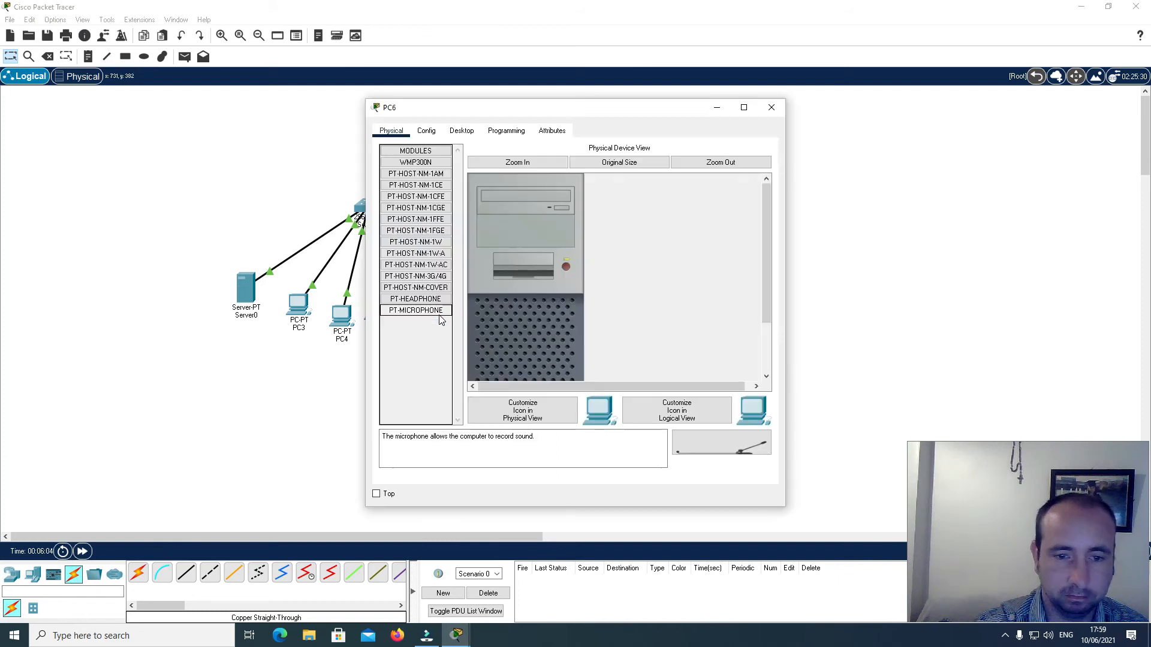
left_click(461, 131)
left_click(413, 168)
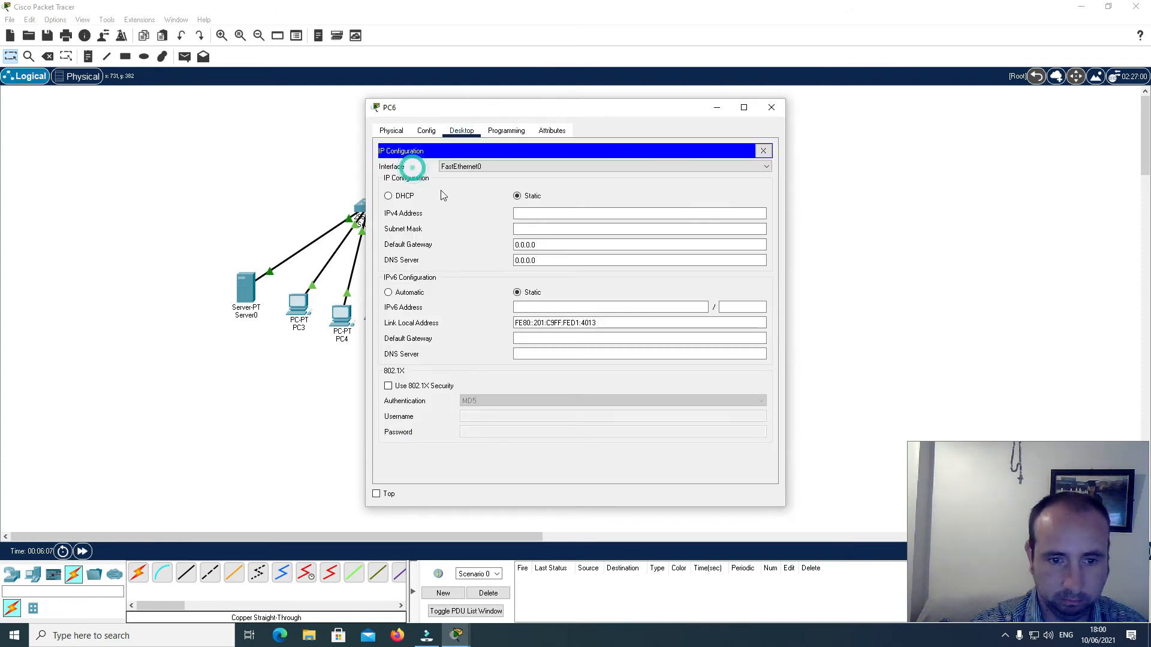
type("1")
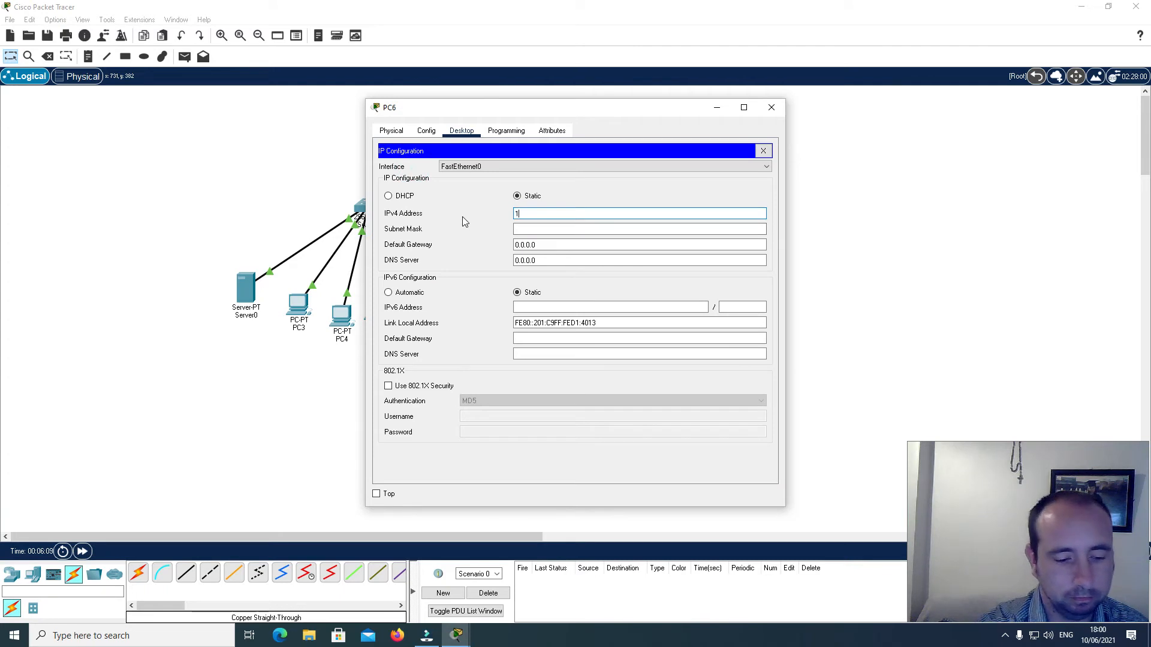
type("92.168.0.5")
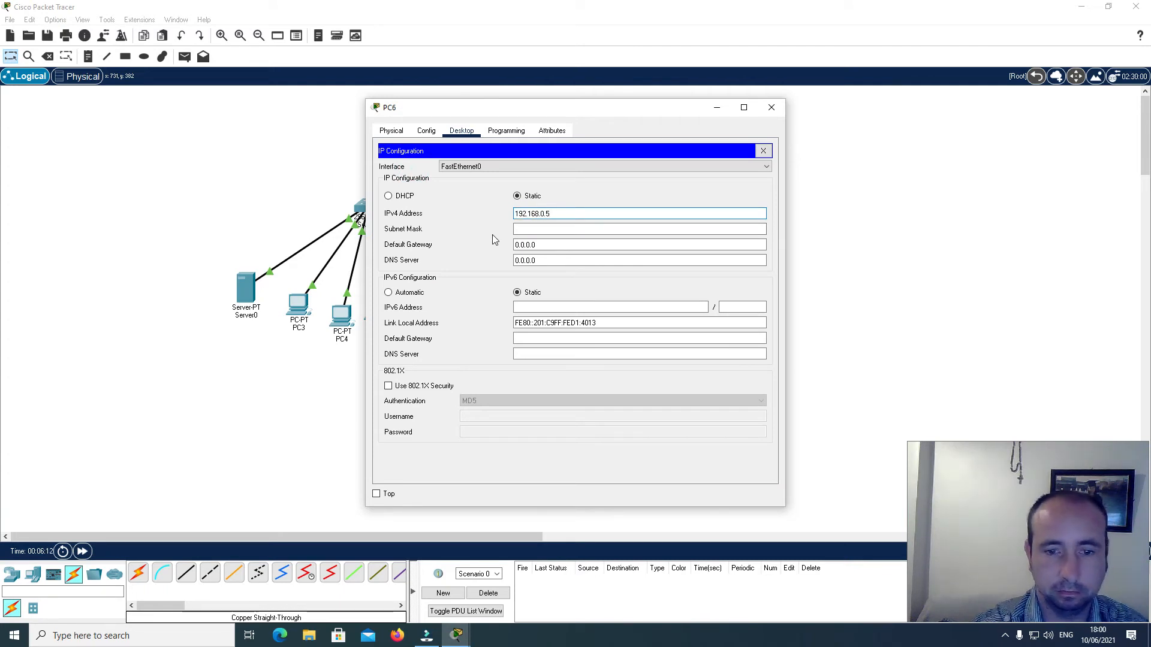
key("Tab")
left_click(522, 229)
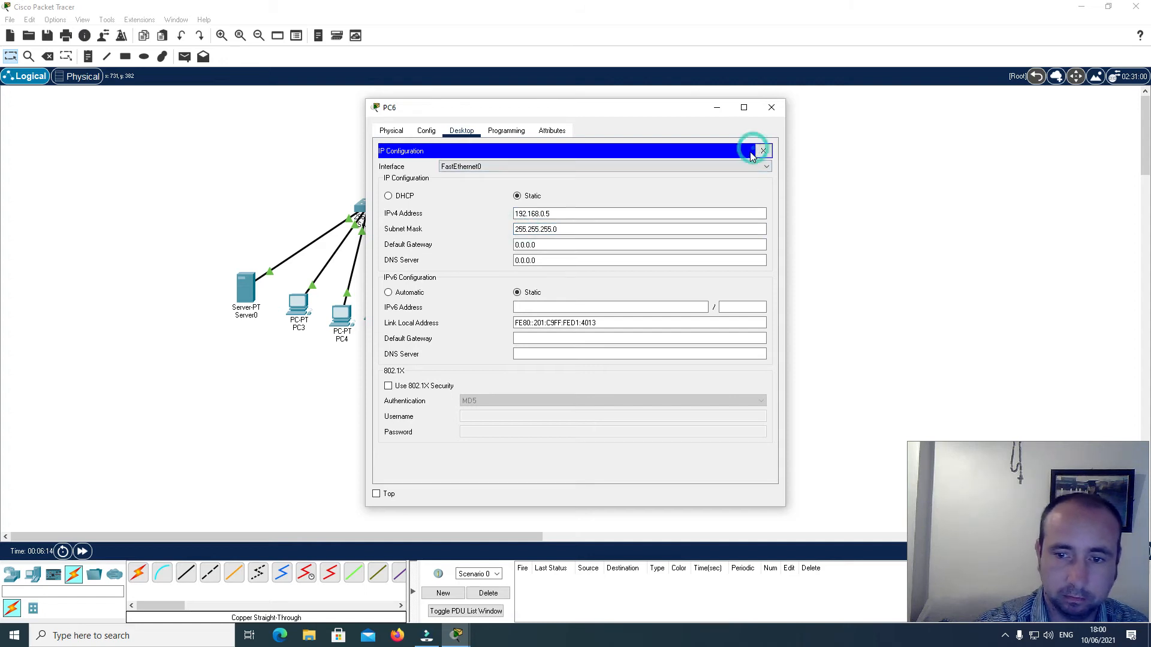
left_click(762, 151)
left_click(772, 108)
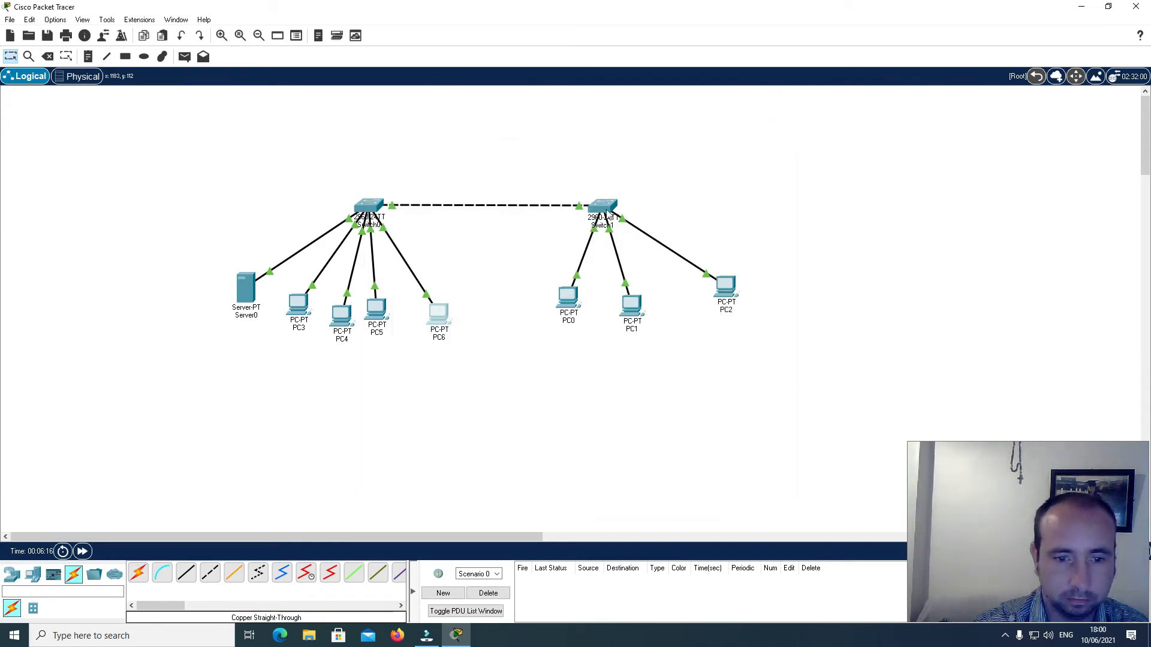
- Give PC0 the static IPv4 address 192.168.0.6 with subnet mask 255.255.255.0 and close its window
left_click(571, 301)
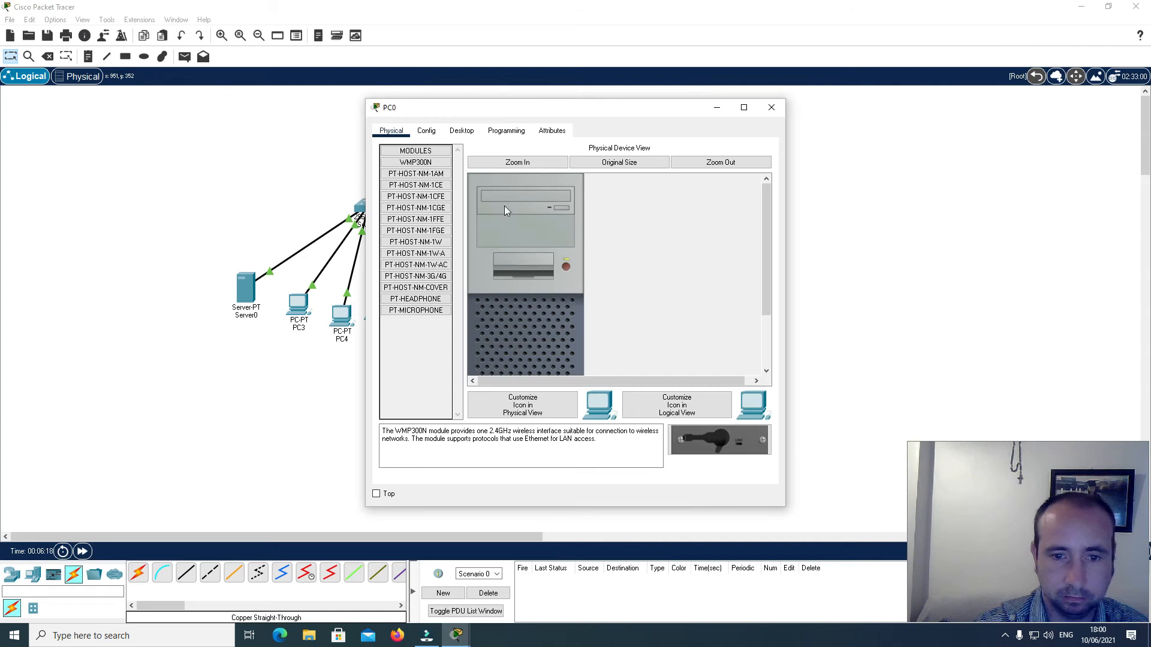
left_click(462, 130)
left_click(408, 178)
left_click(560, 213)
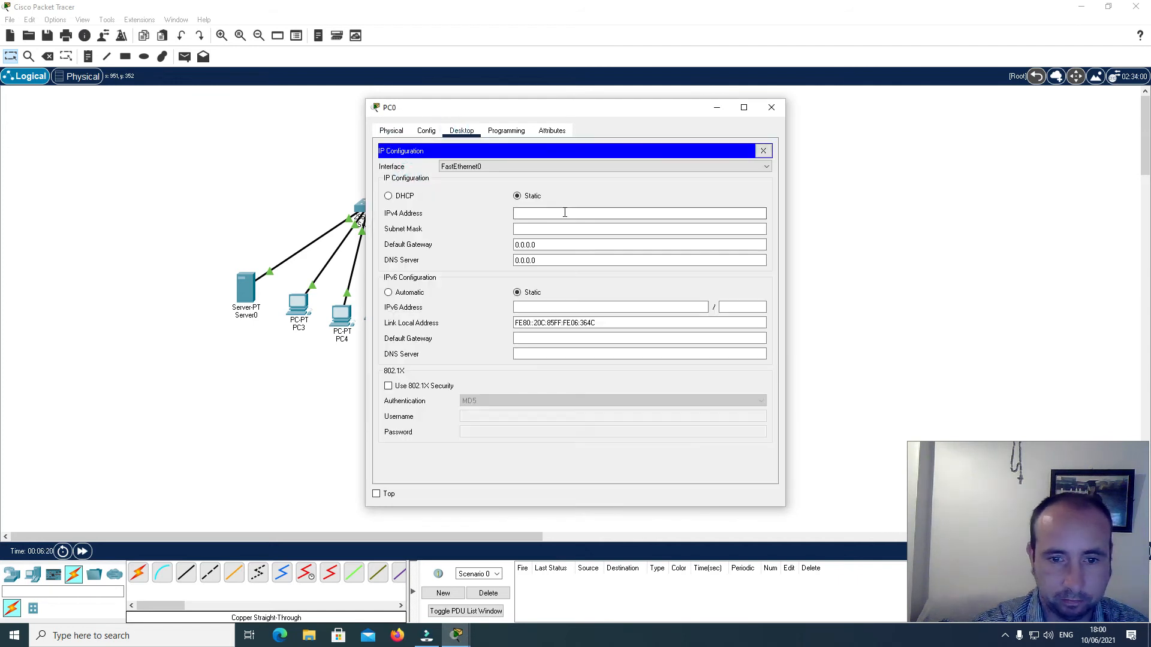
type("192.1")
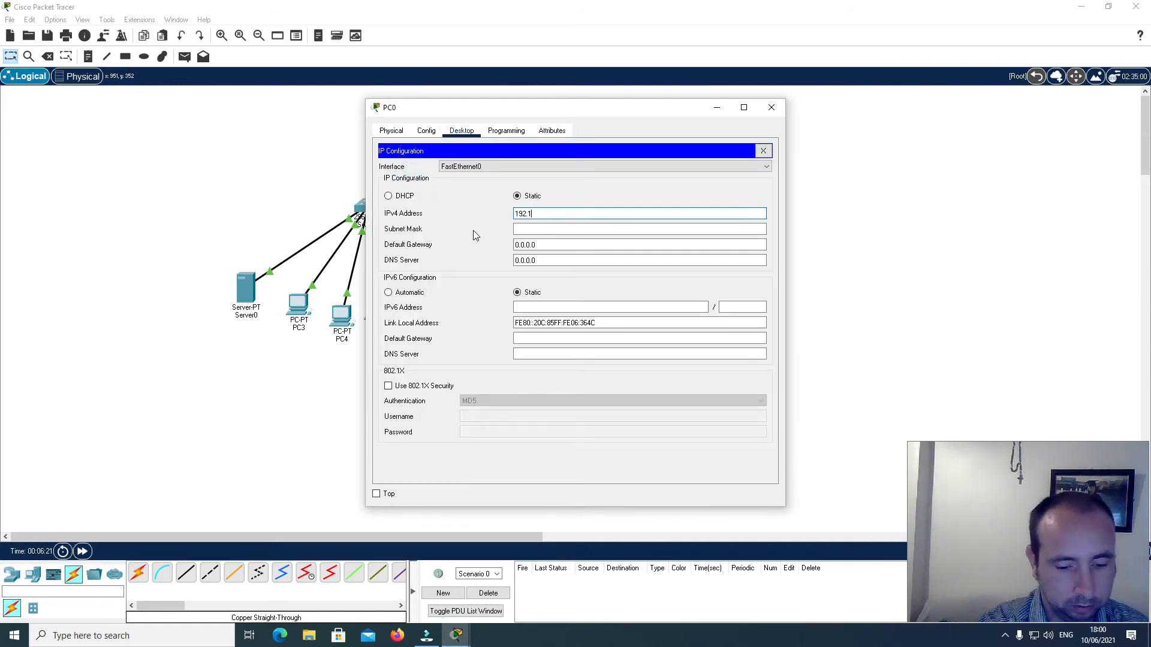
type("68.0.6")
left_click(519, 230)
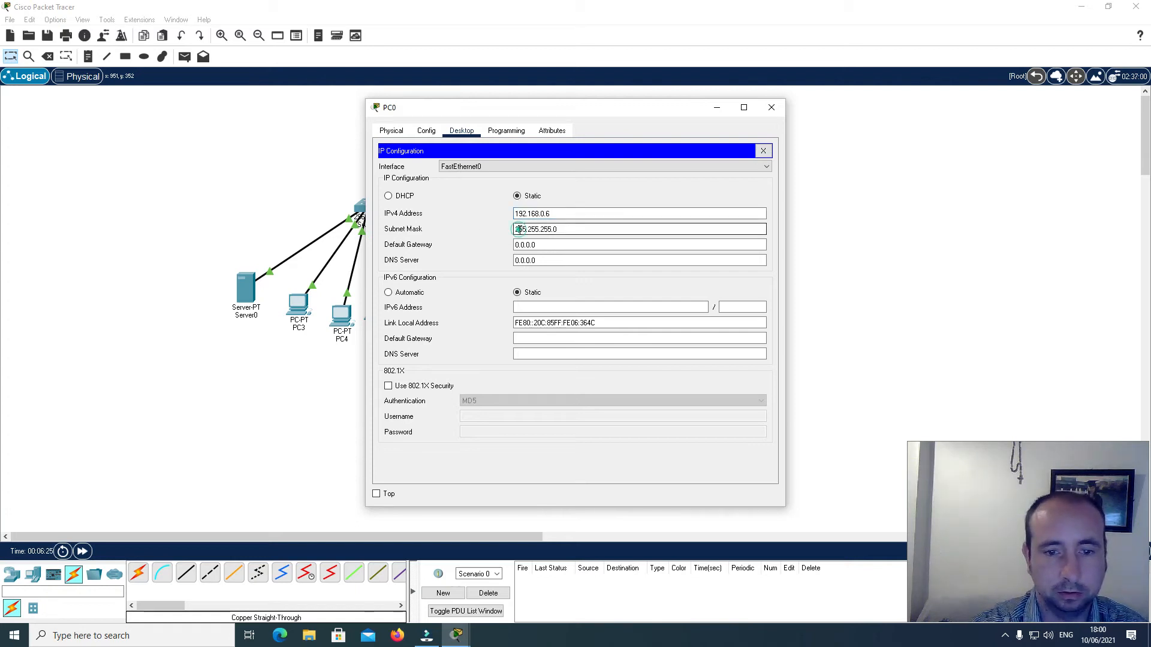
left_click(762, 151)
left_click(772, 107)
- Give PC1 the static IPv4 address 192.168.0.7 with subnet mask 255.255.255.0 and close its window
left_click(634, 308)
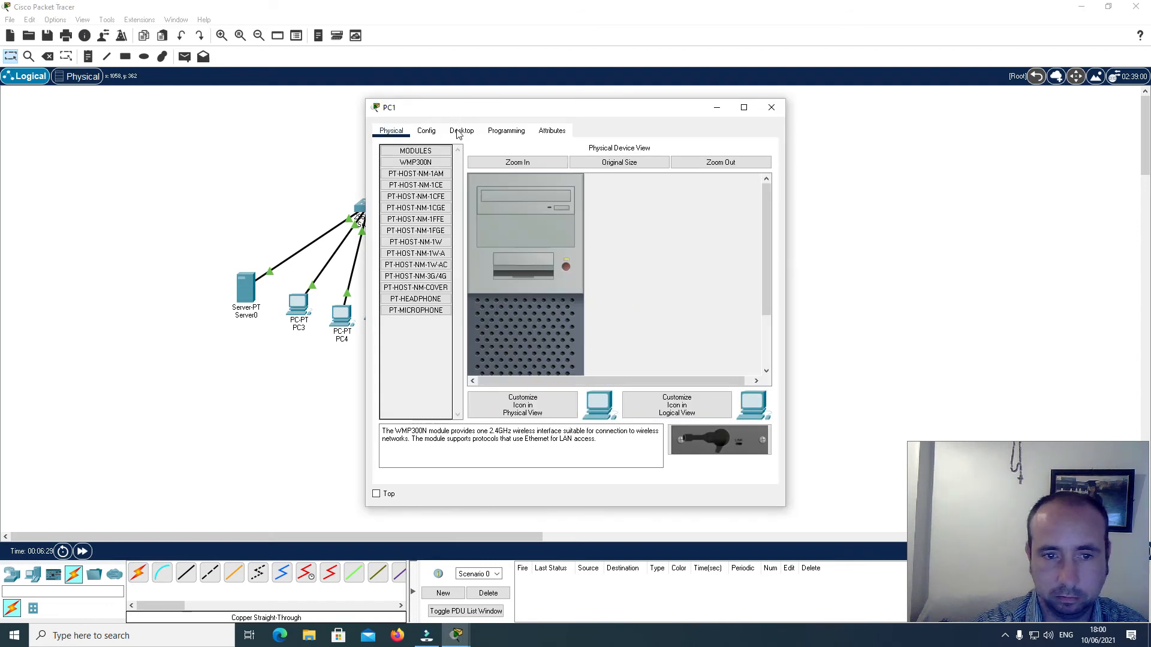
left_click(457, 132)
left_click(416, 162)
left_click(526, 213)
type("192.168.0")
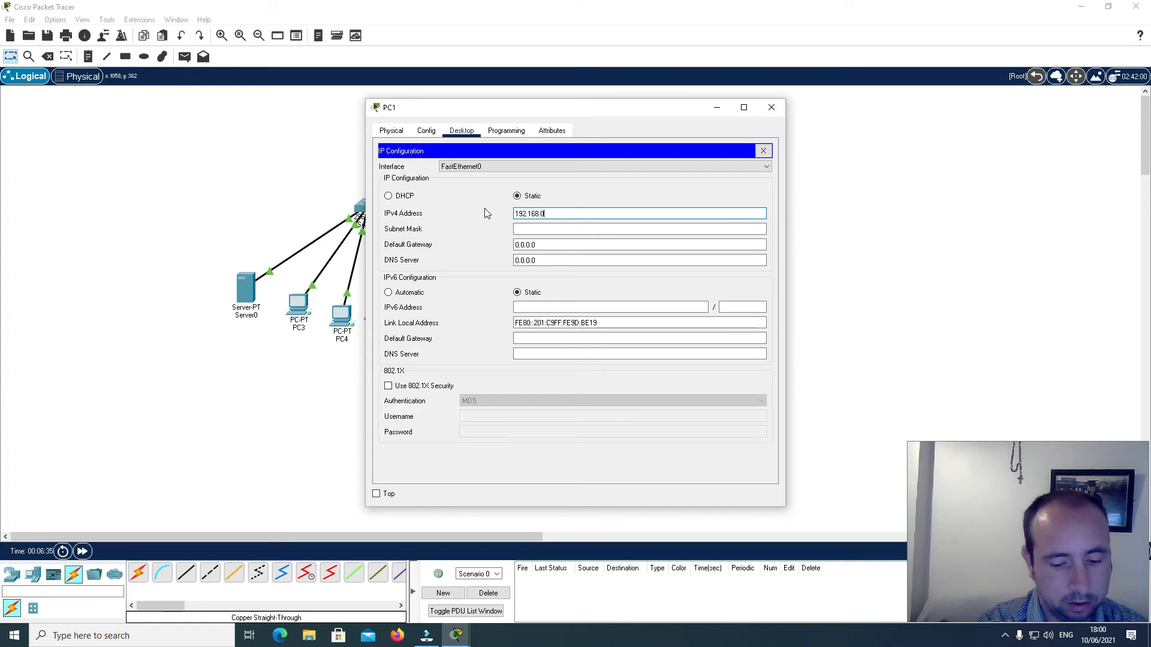
type(".7")
left_click(519, 229)
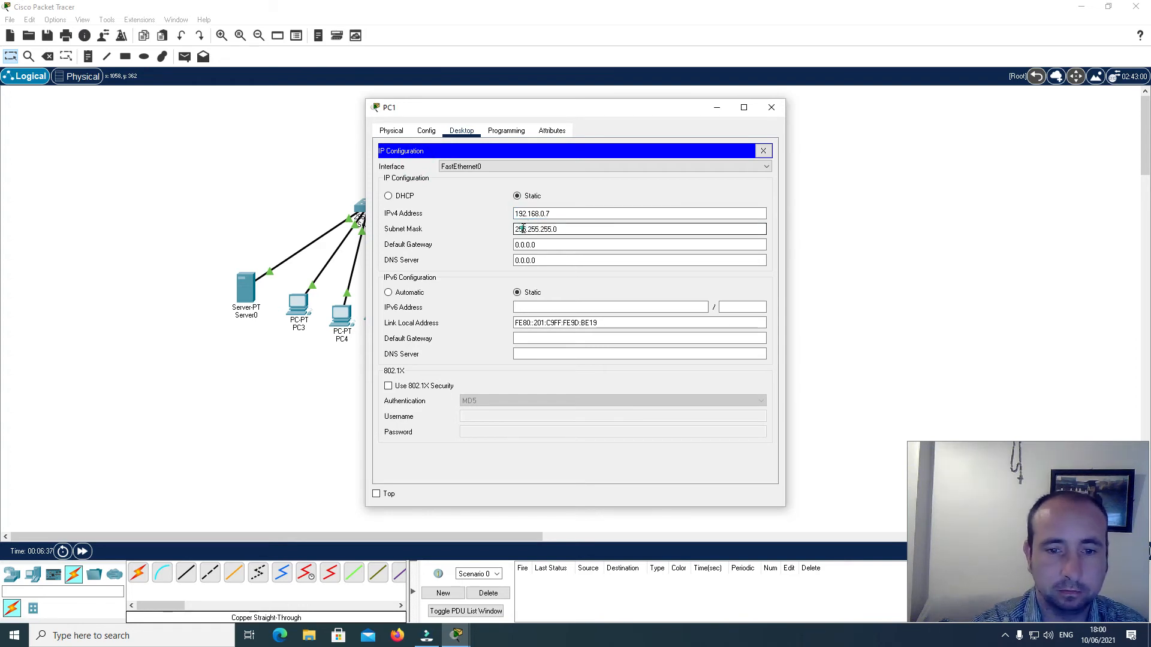
left_click(763, 151)
left_click(771, 109)
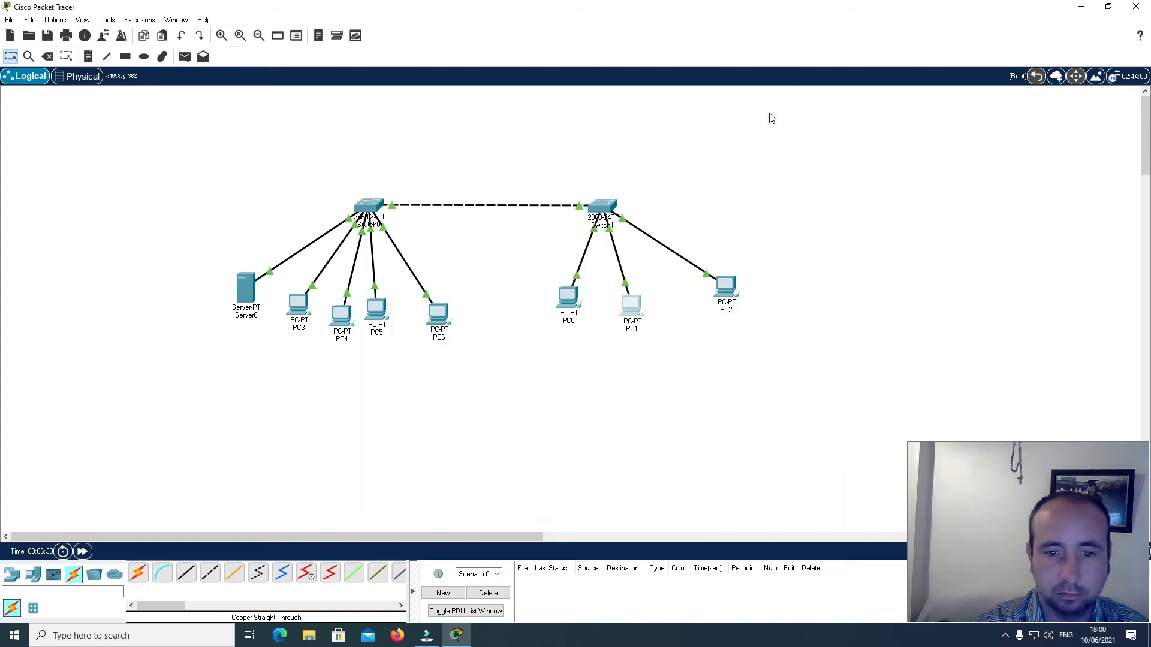
- Give PC2 the static IPv4 address 192.168.0.8 with the default subnet mask and close its window
left_click(723, 281)
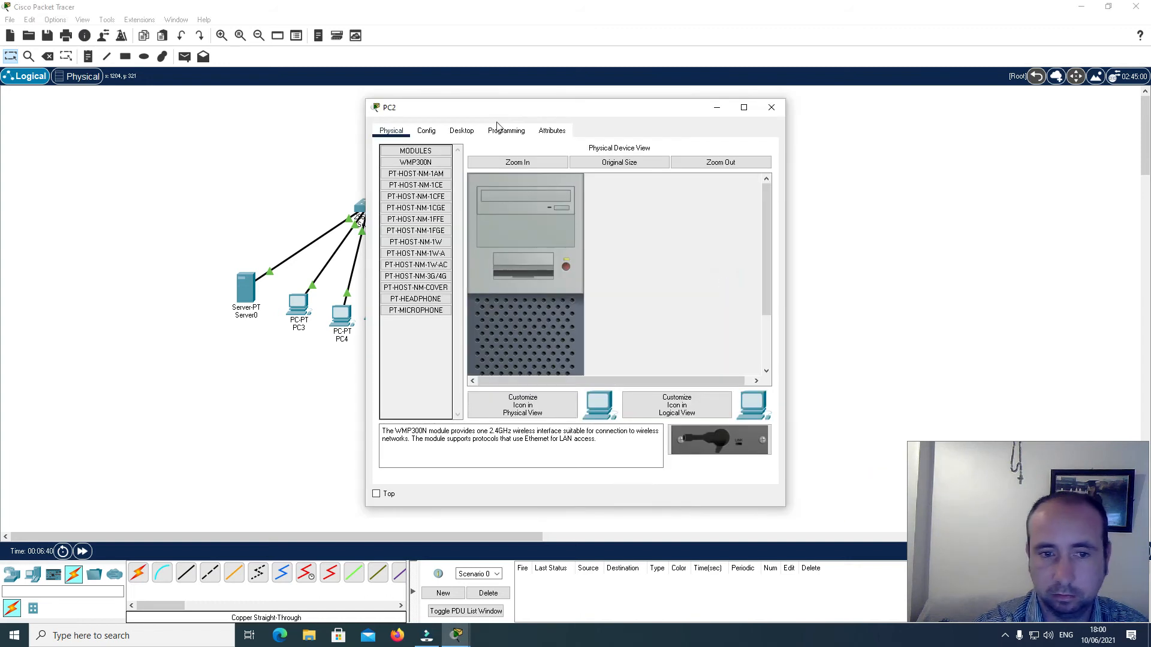
left_click(461, 130)
left_click(401, 183)
left_click(521, 214)
type("1921.68.0.8")
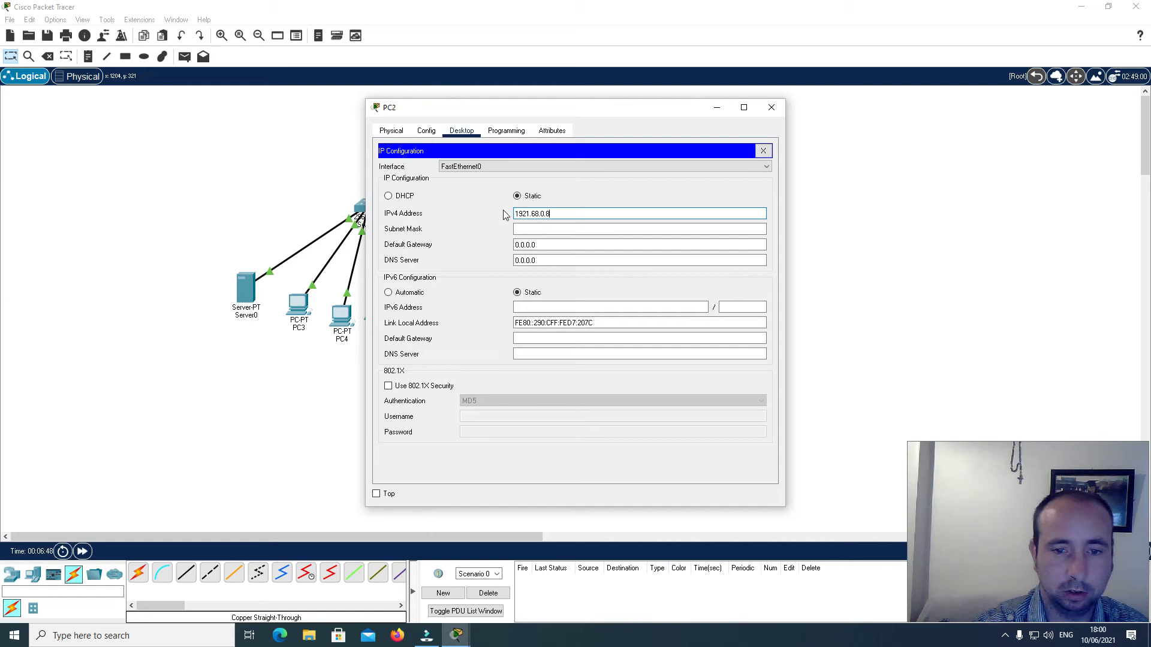
left_click(526, 214)
key("Delete")
key("Delete")
type(".1")
key("Tab")
left_click(763, 151)
left_click(771, 108)
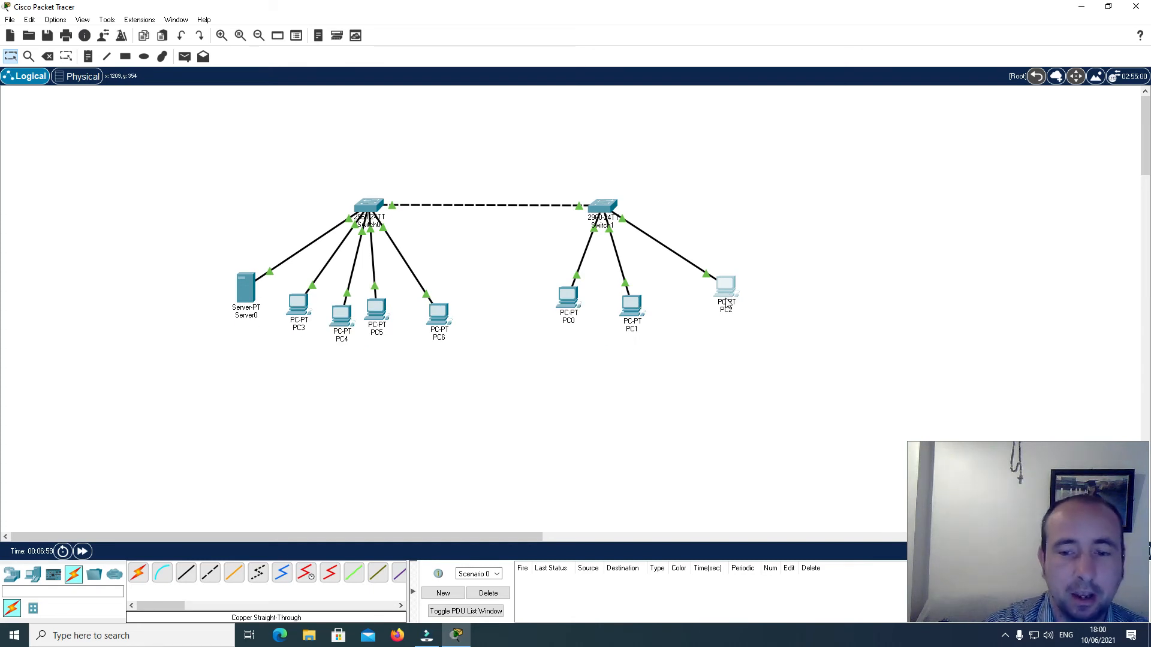
- Test the connection from Server0 to PC2 by running ping 192.168.0.8 in the server's Command Prompt
mouse_move(725, 289)
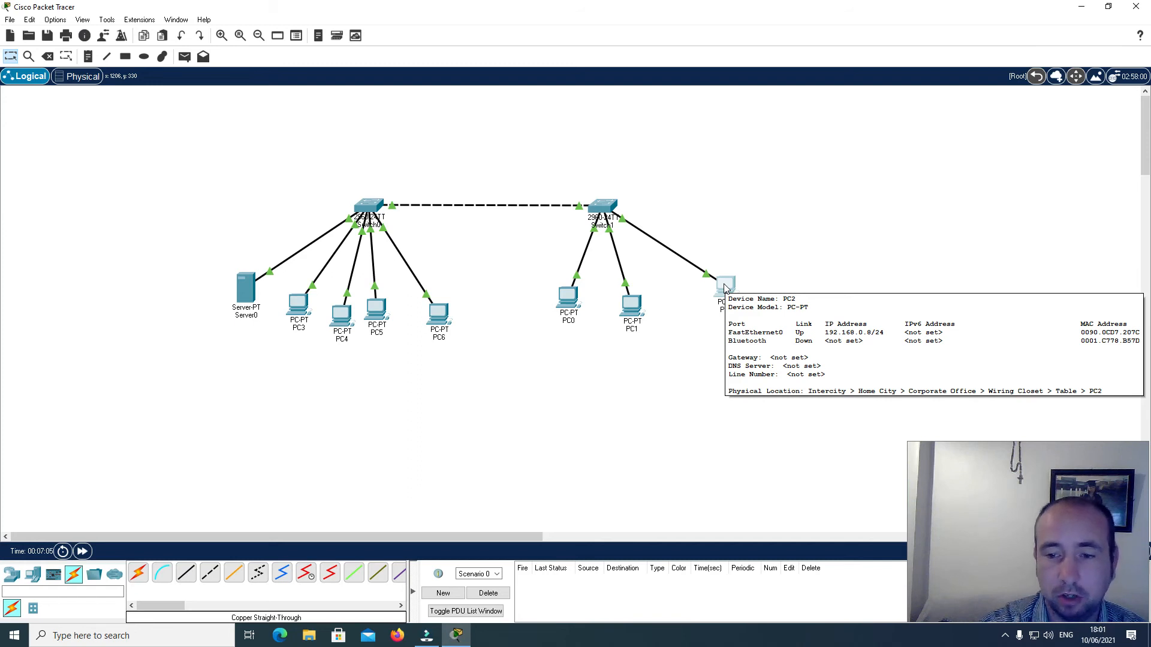
left_click(246, 291)
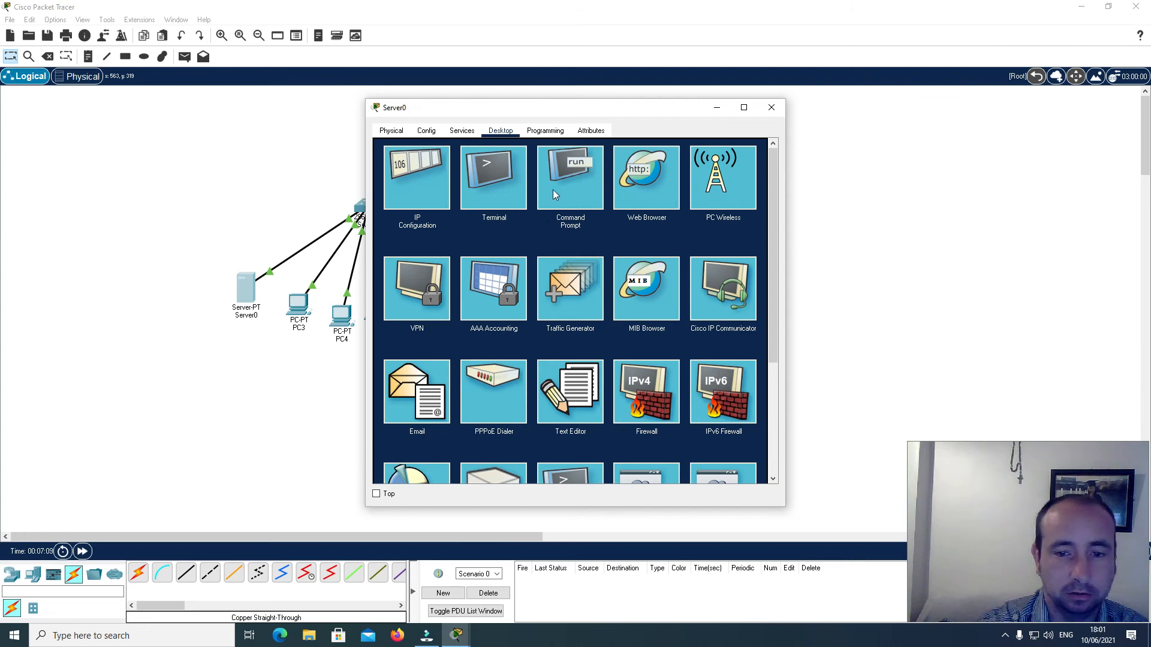
left_click(561, 174)
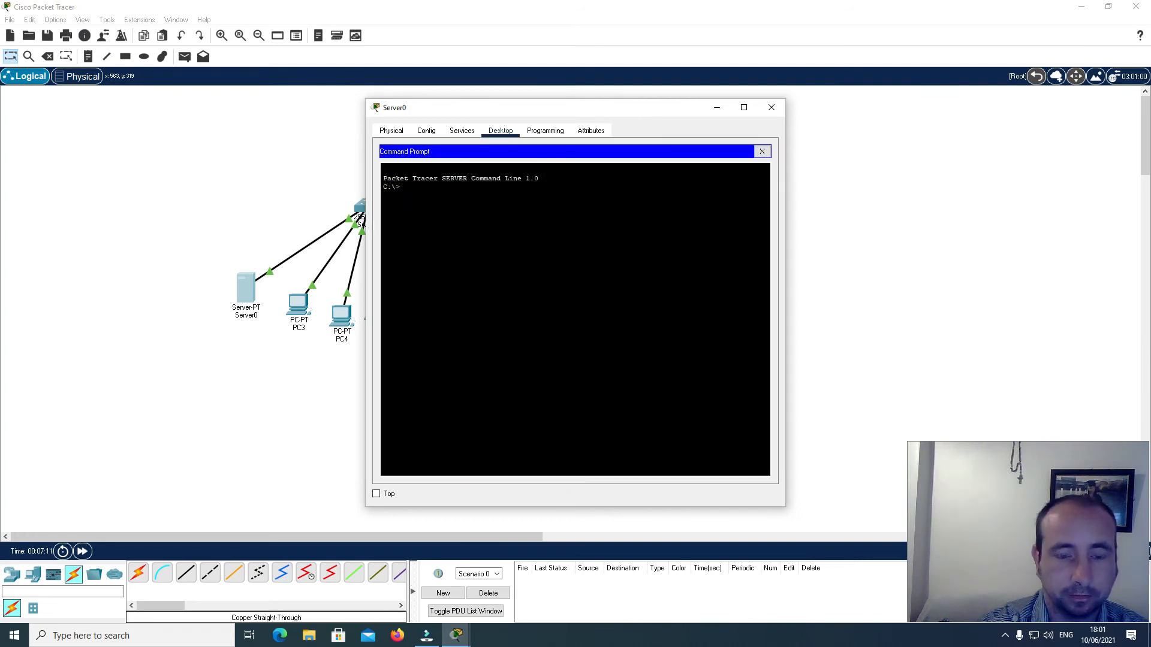
type("ping 192.168")
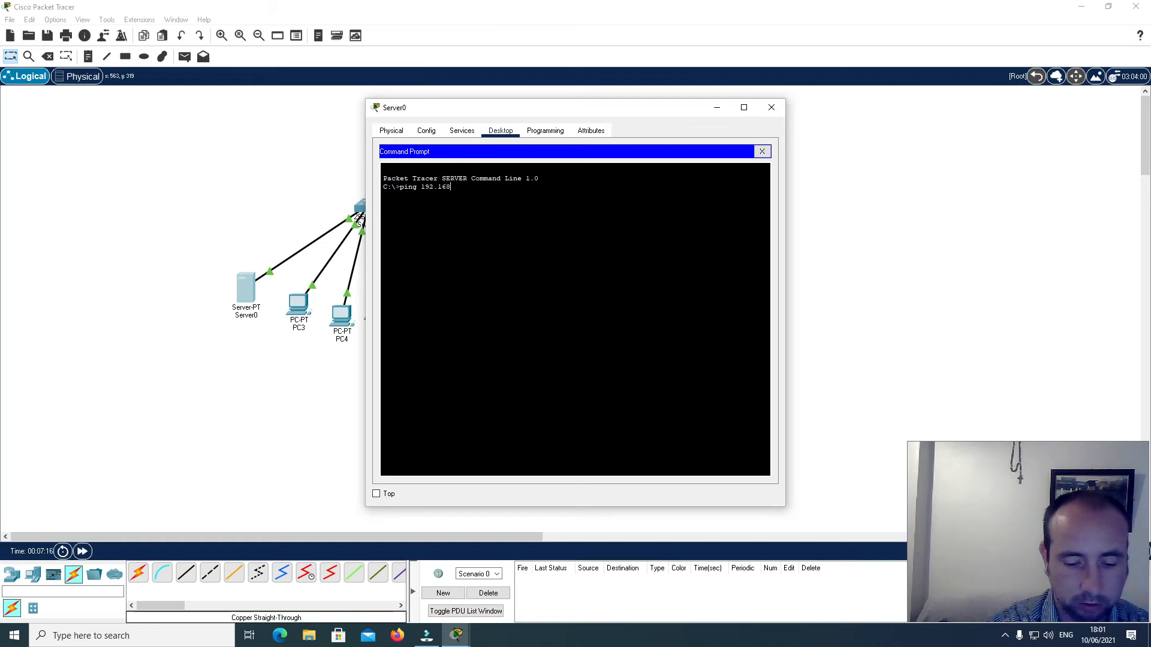
type(".0.8")
key("Return")
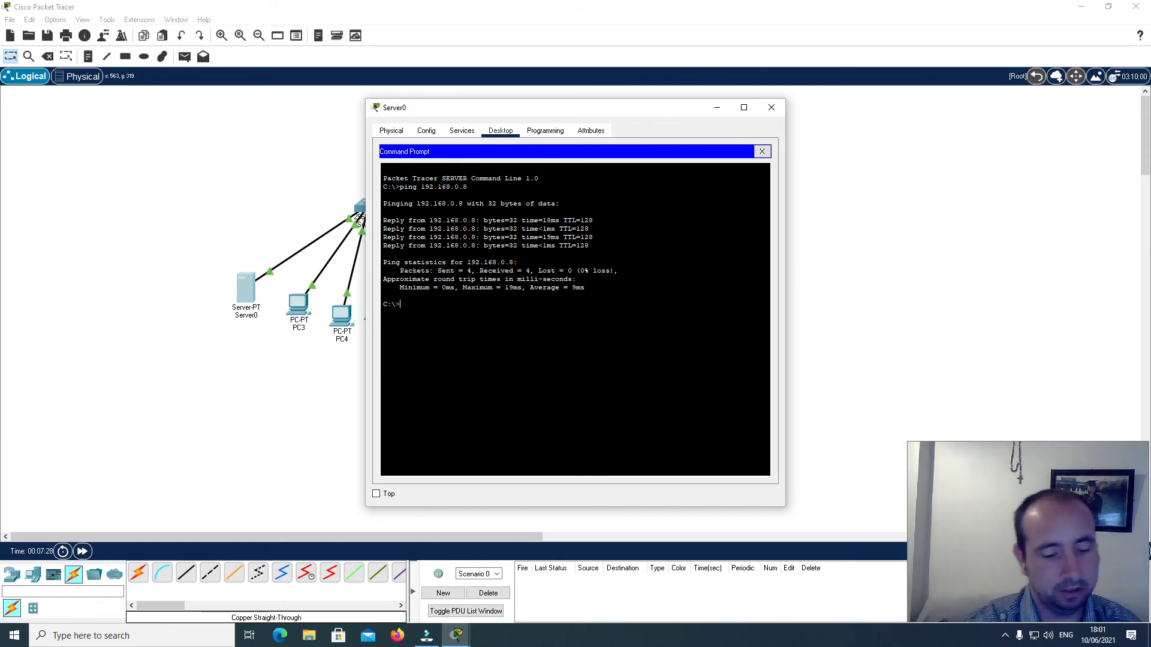
key("Return")
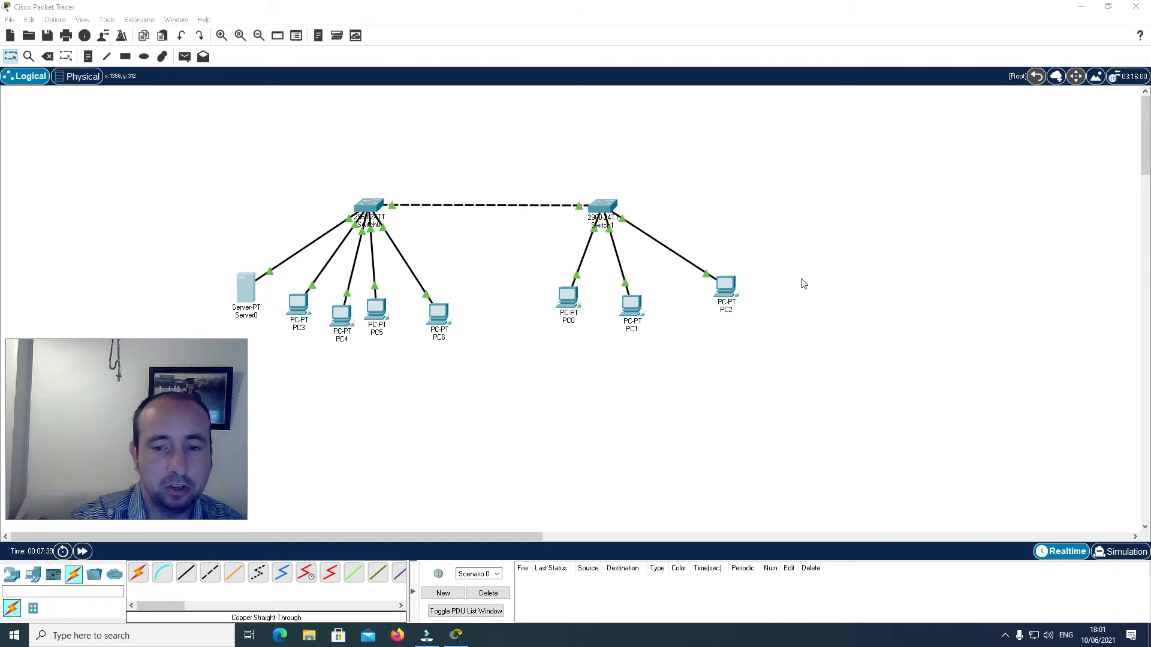
- Switch to simulation mode and set 192.168.0.8 as the destination of a PING in Server0's Traffic Generator
left_click(1118, 554)
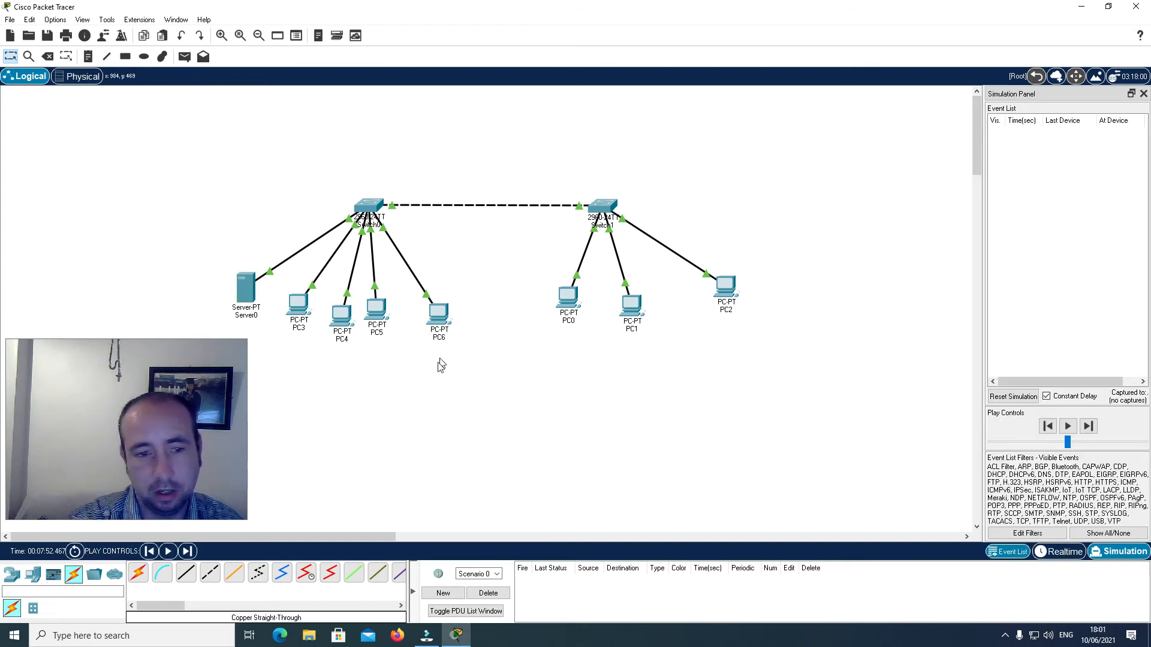
left_click(245, 291)
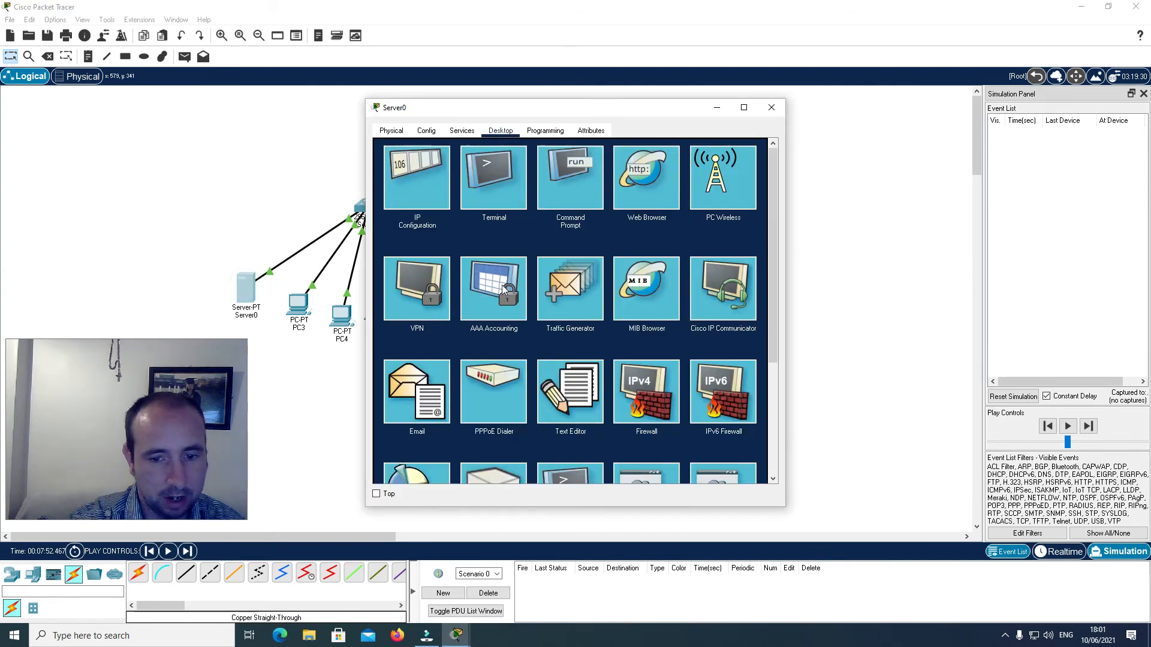
left_click(564, 284)
left_click(473, 272)
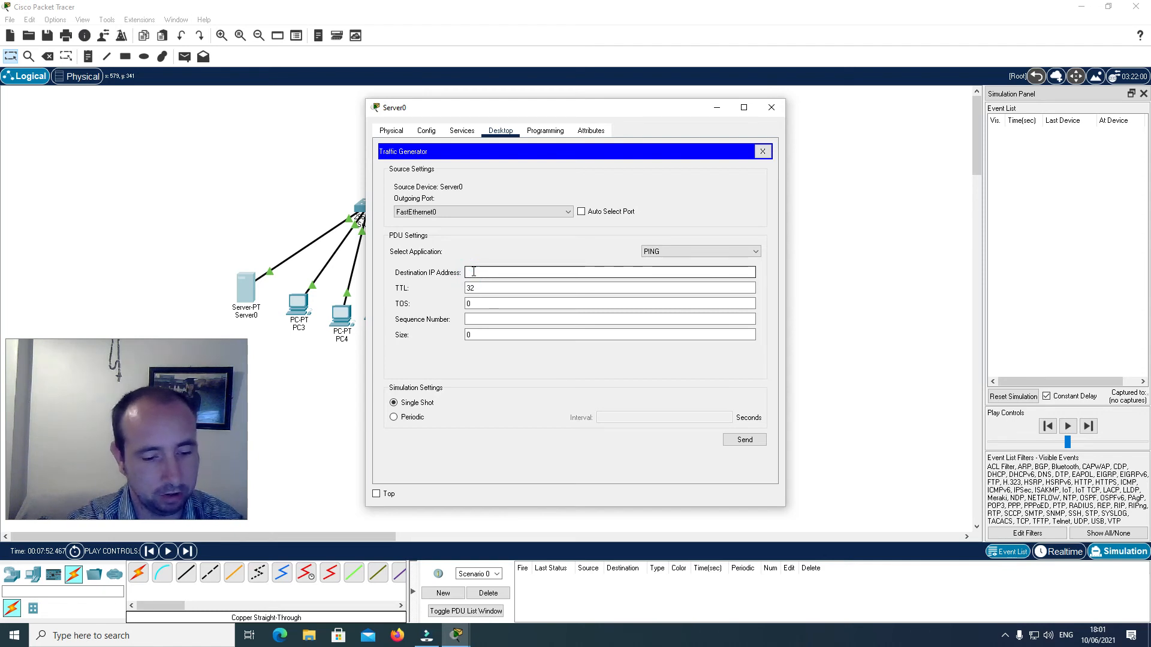
type("192.1")
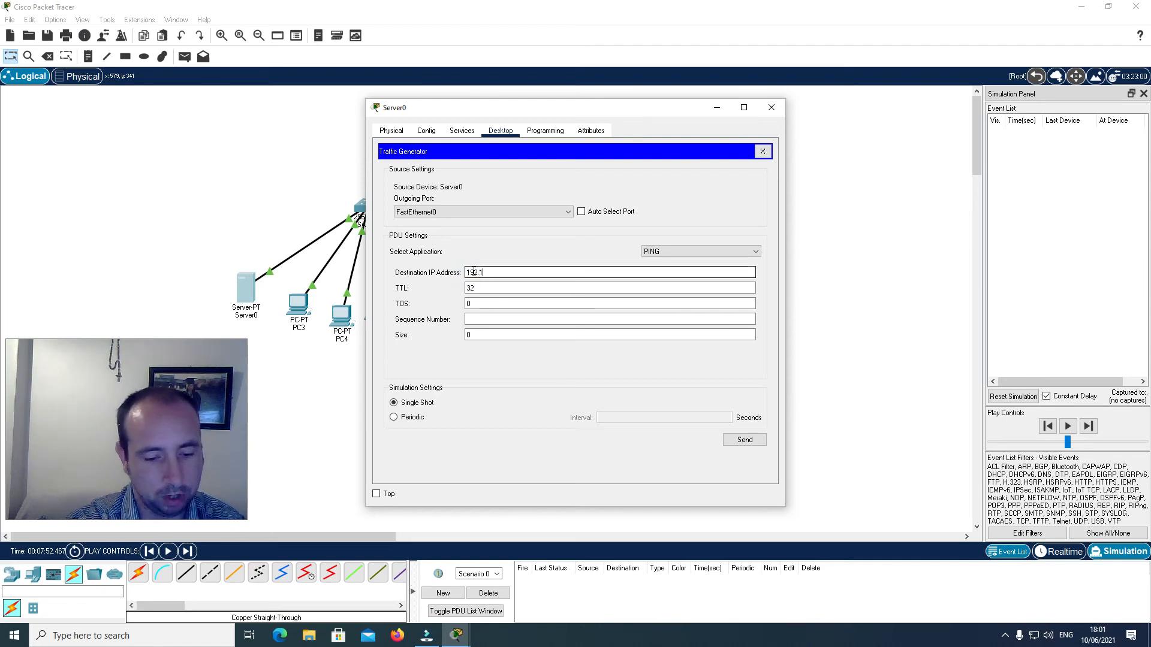
type("68.0")
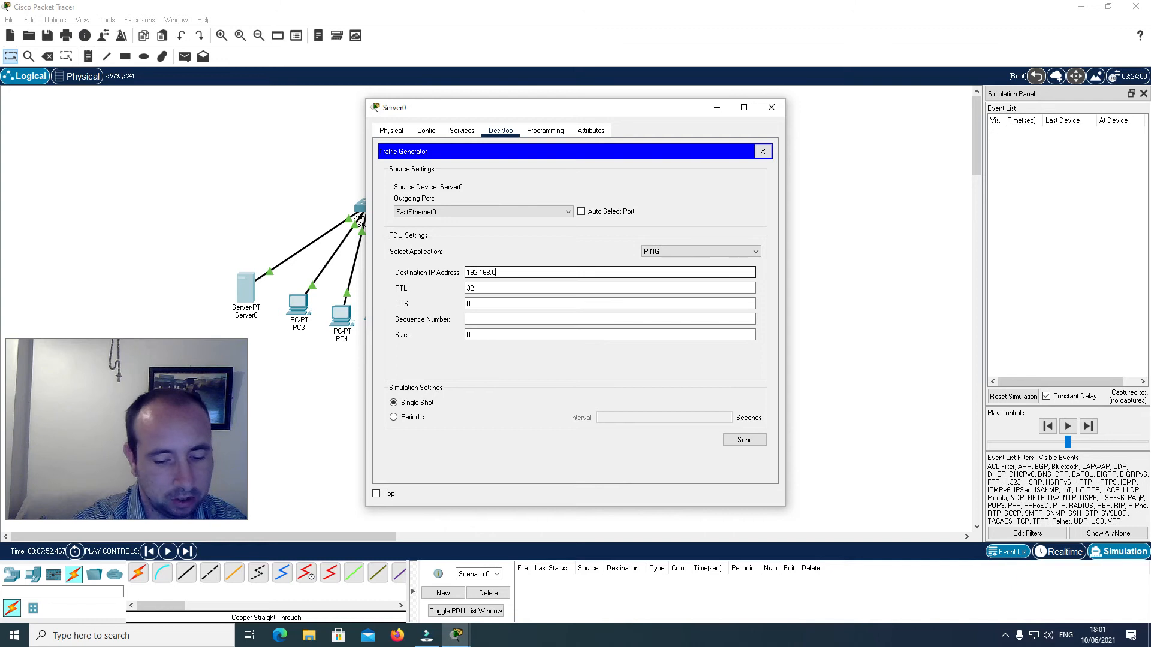
type(".8")
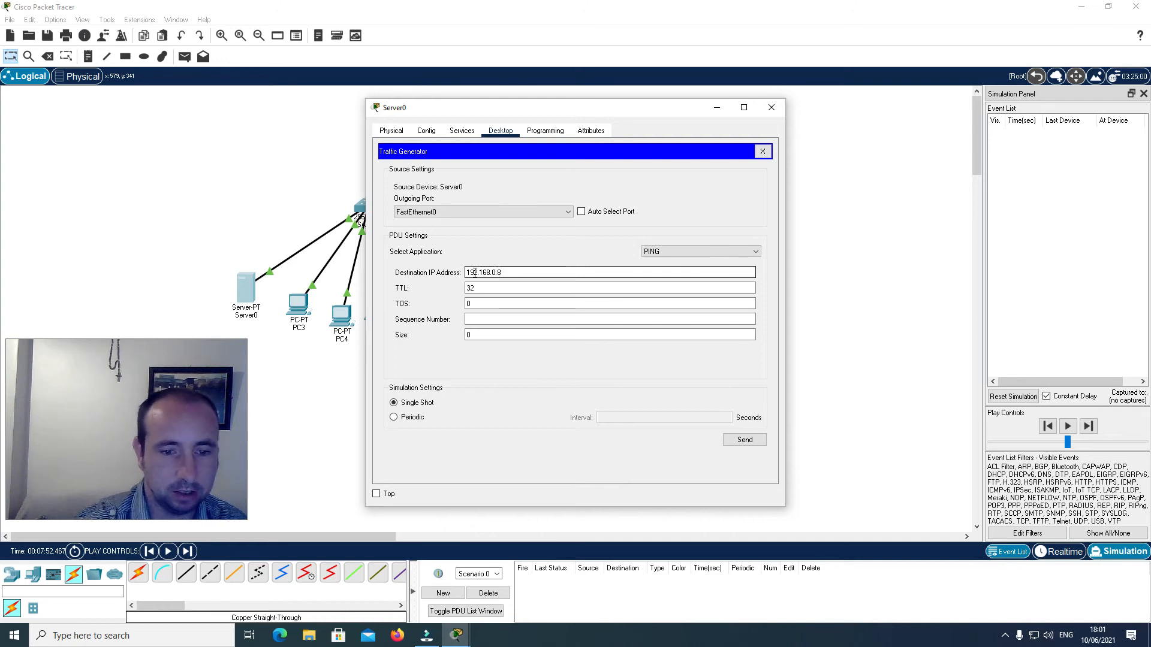
- Set the PING to sequence number 25, size 20 and a periodic interval of 15 seconds, and send it
left_click(475, 319)
type("25")
left_click(473, 334)
type("20")
left_click(393, 418)
left_click(610, 420)
type("1")
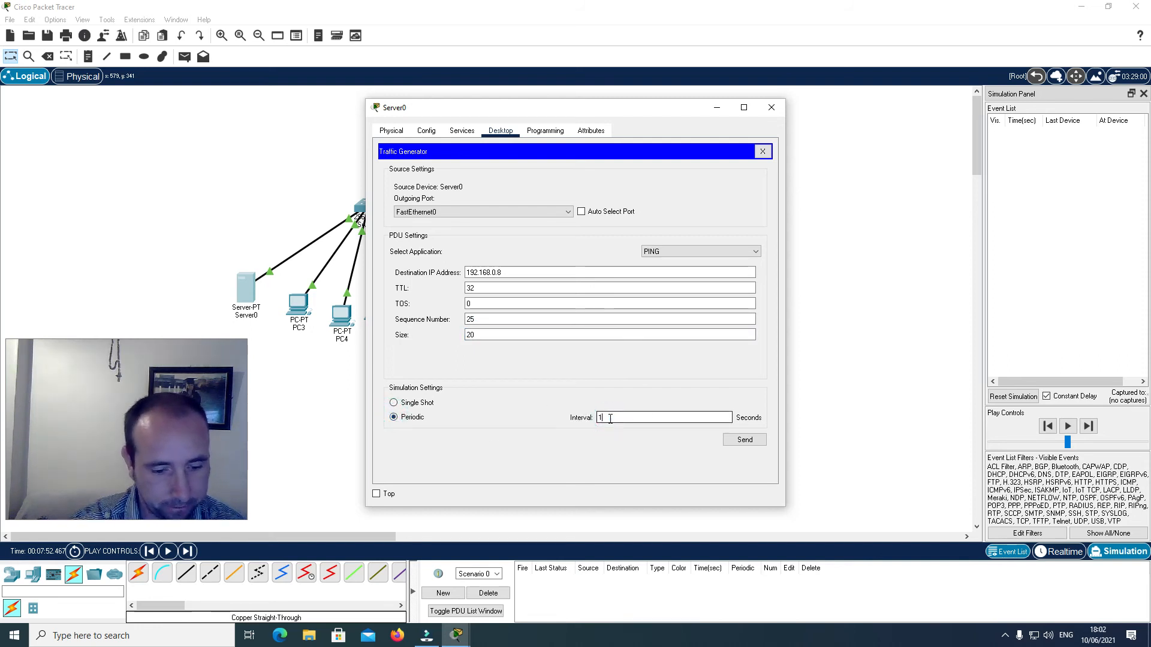
left_click(745, 440)
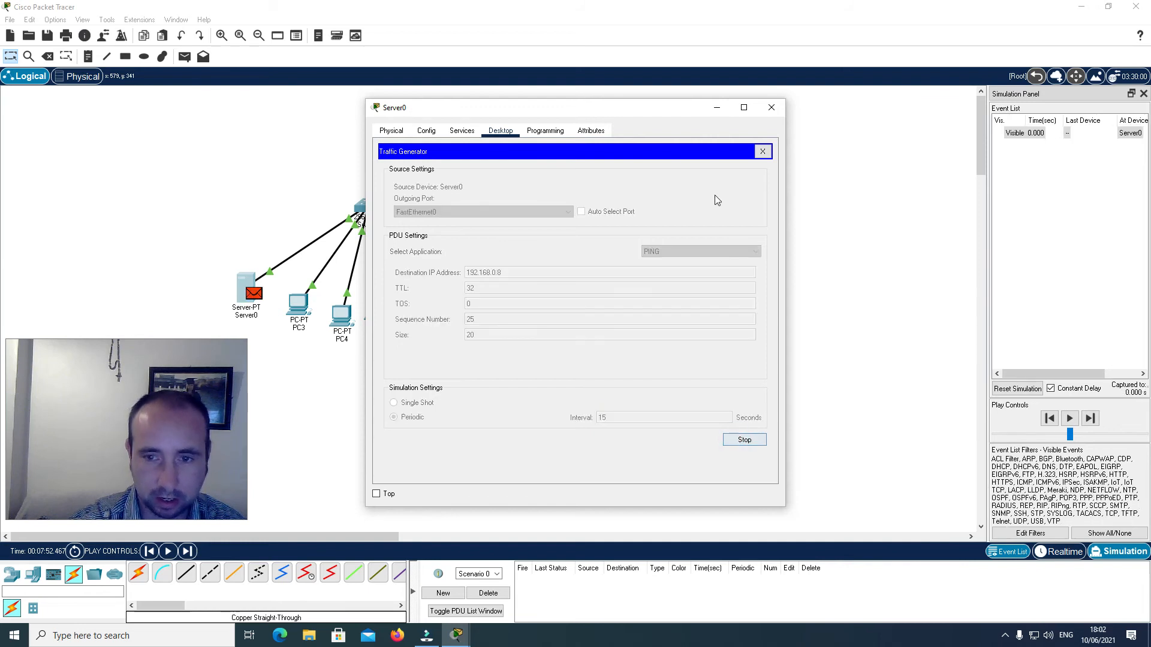
- Minimize the Server0 window, play the packet simulation across the two switches, and replay it from the start
left_click(715, 109)
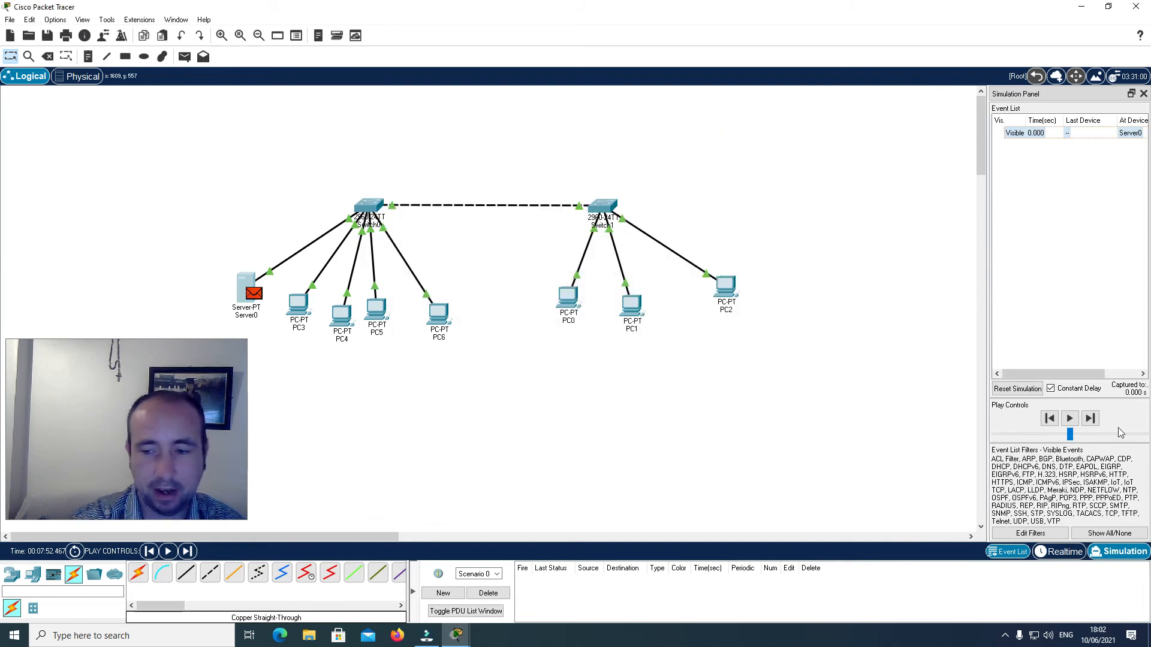
left_click(1070, 419)
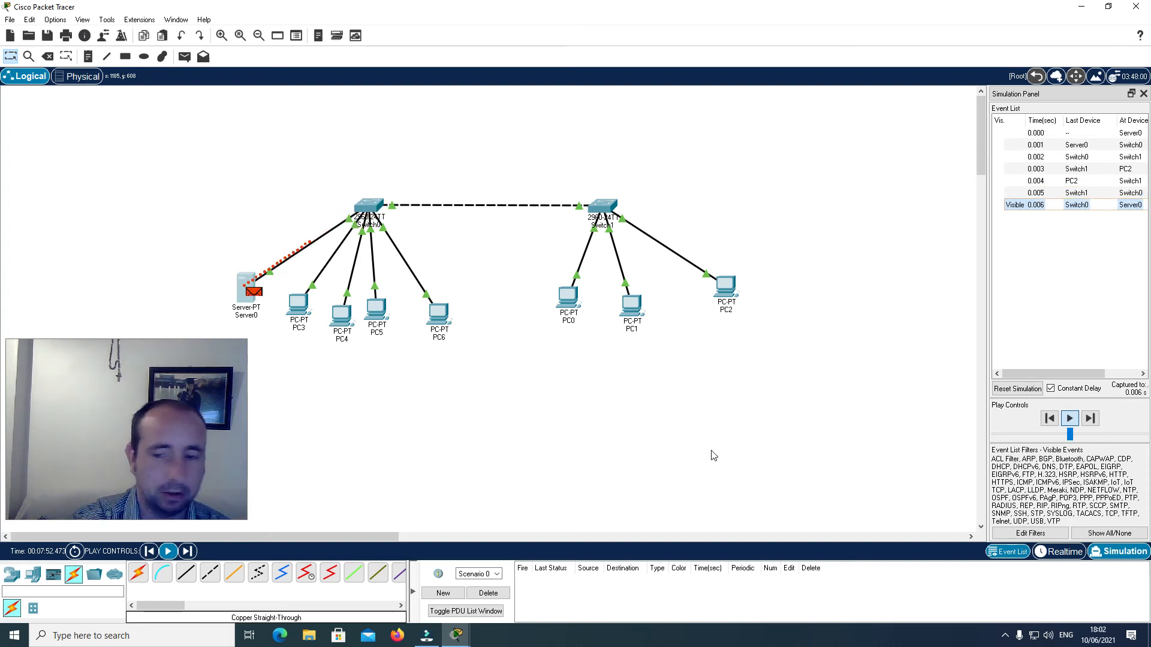
left_click(1071, 420)
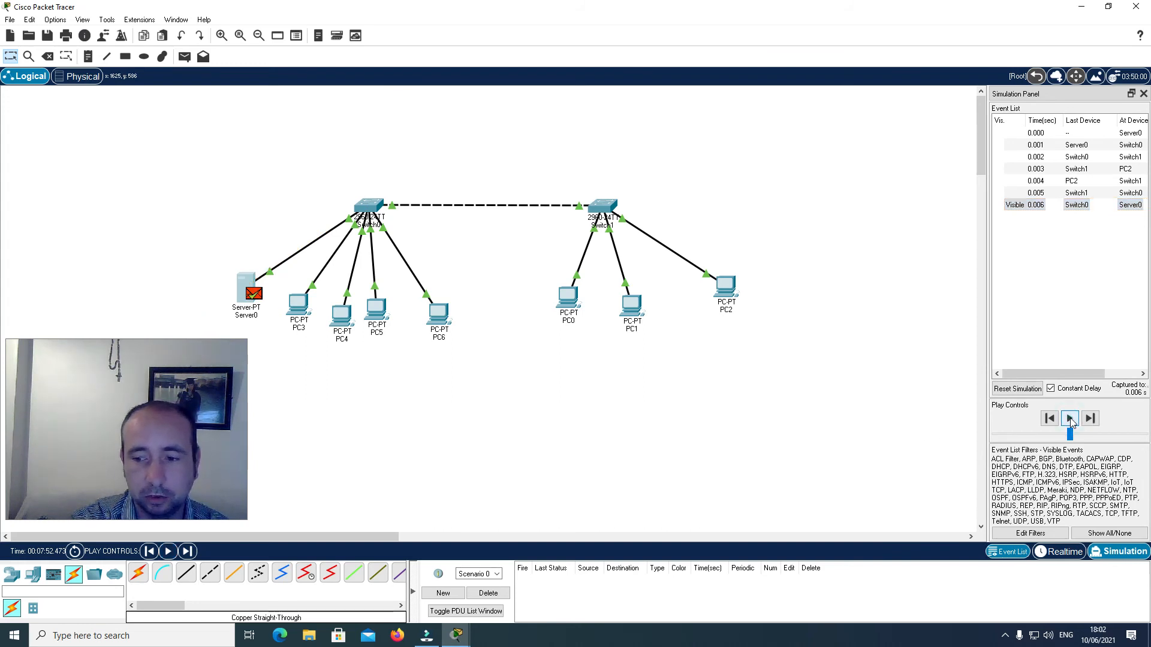
left_click(150, 551)
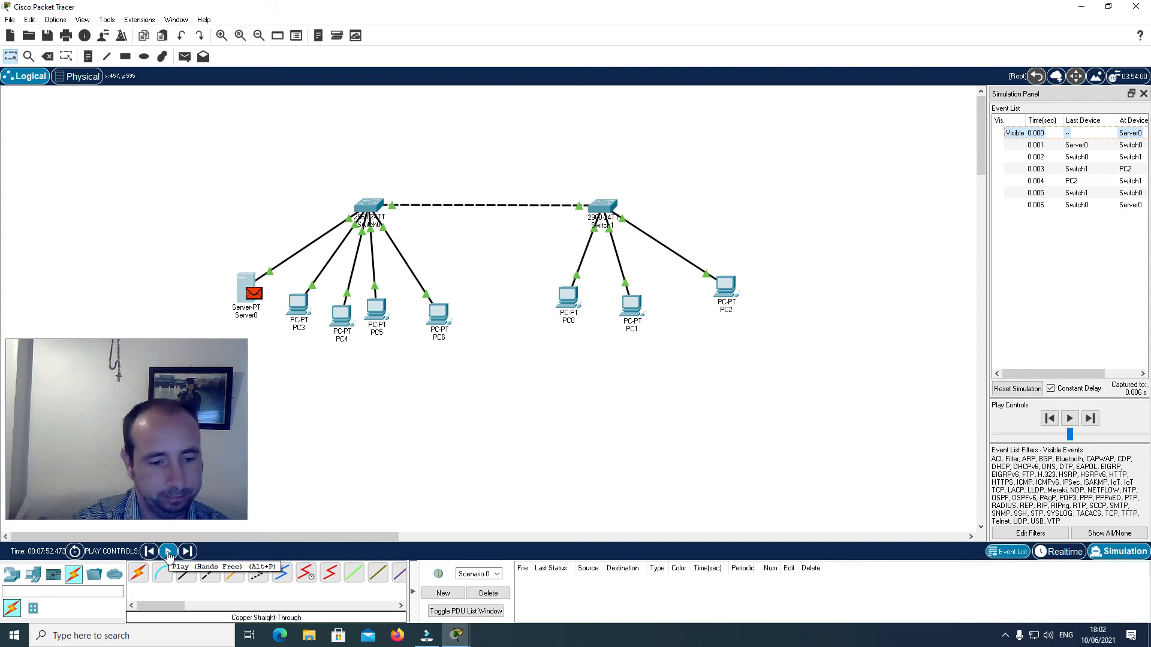
left_click(168, 552)
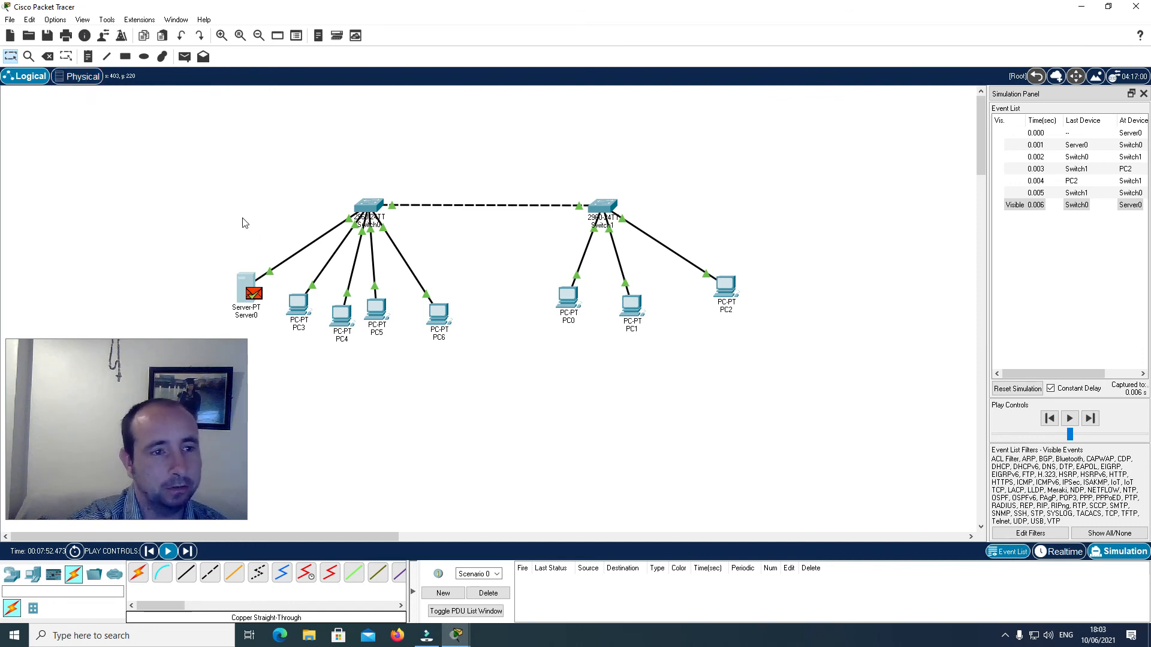
- In the physical view, jump to the Wiring Closet and examine its rack, cabling and the PCs on the table
left_click(77, 81)
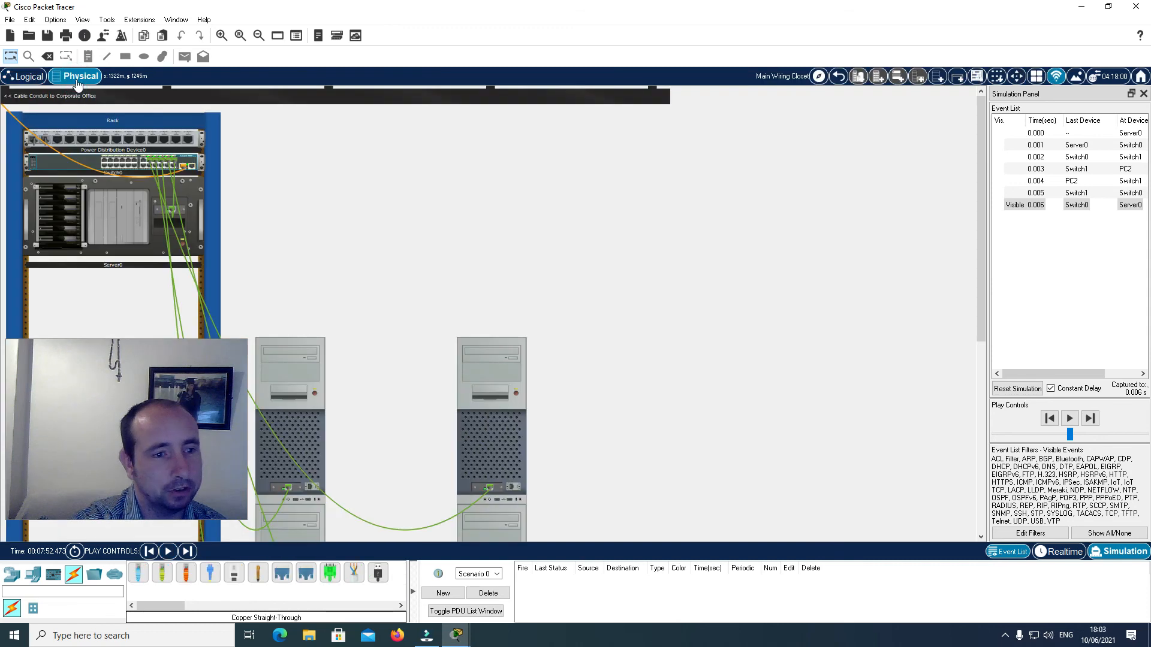
left_click_drag(164, 412, 875, 405)
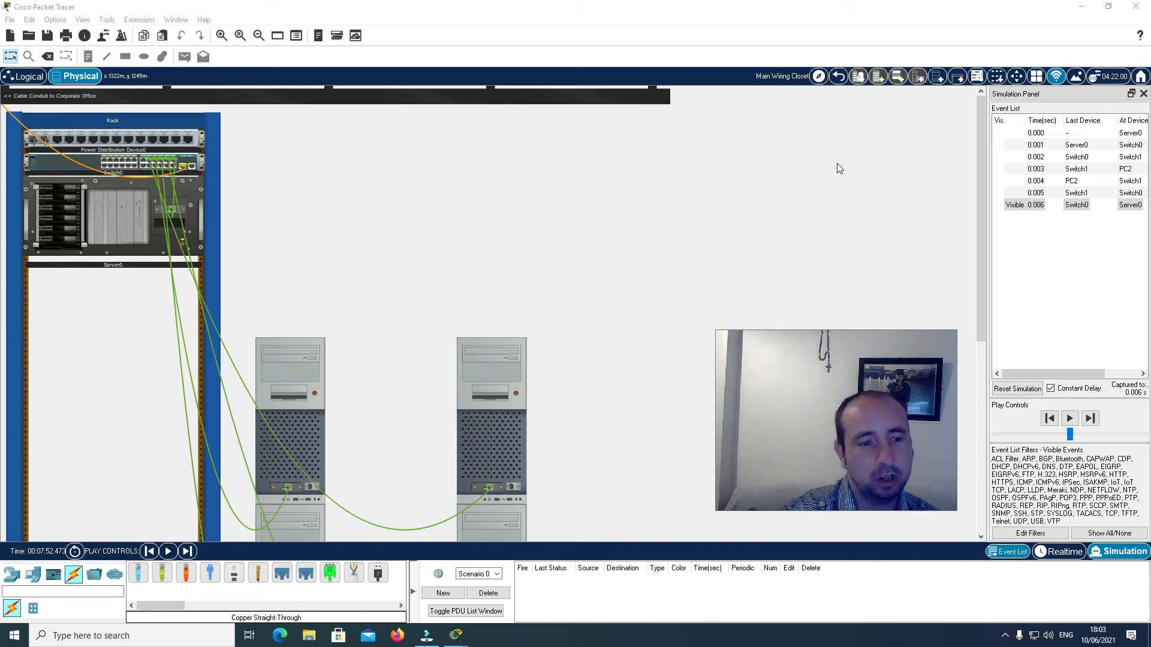
left_click(819, 77)
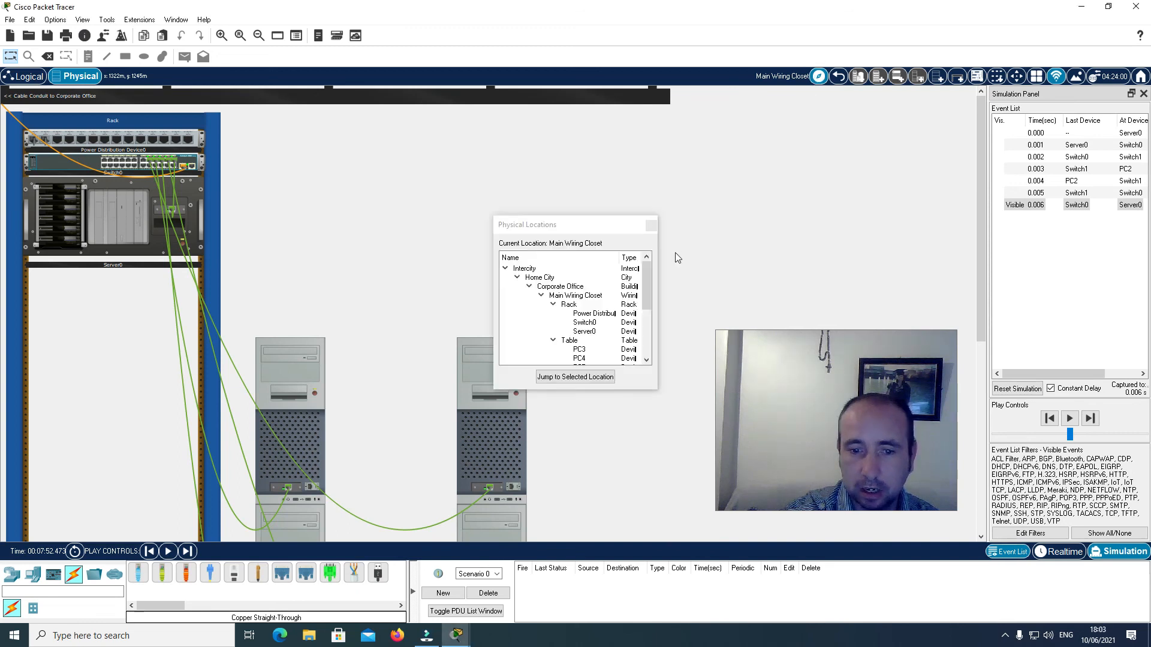
left_click_drag(642, 284, 647, 315)
left_click(567, 322)
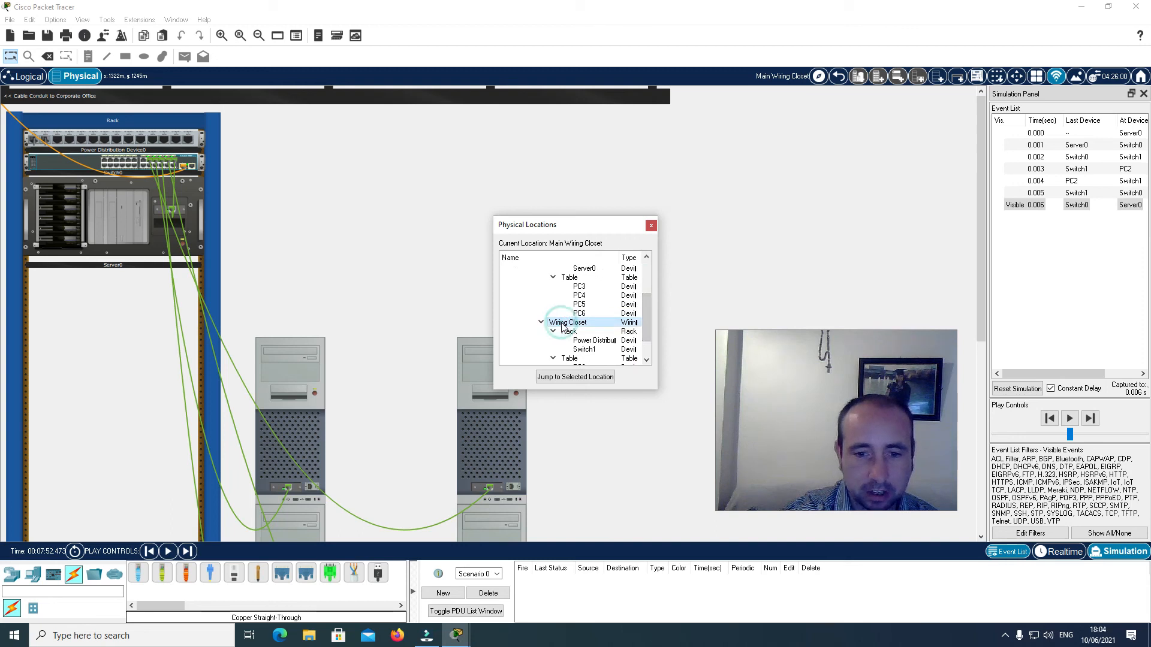
left_click(574, 376)
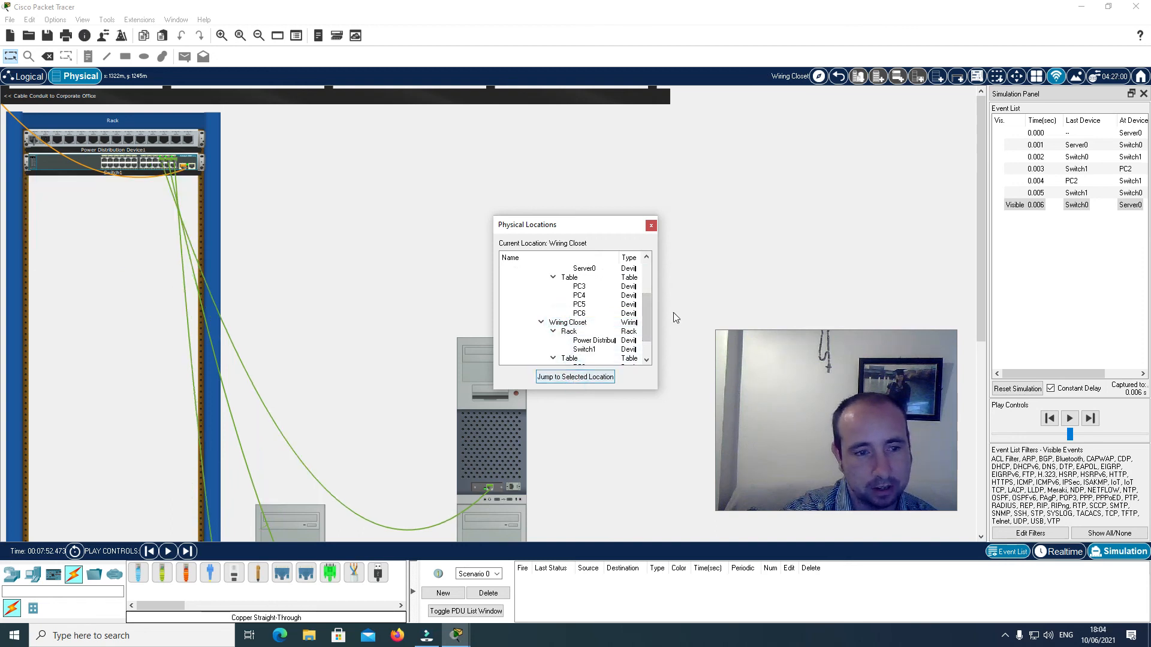
left_click(652, 225)
scroll(632, 318, "down", 3)
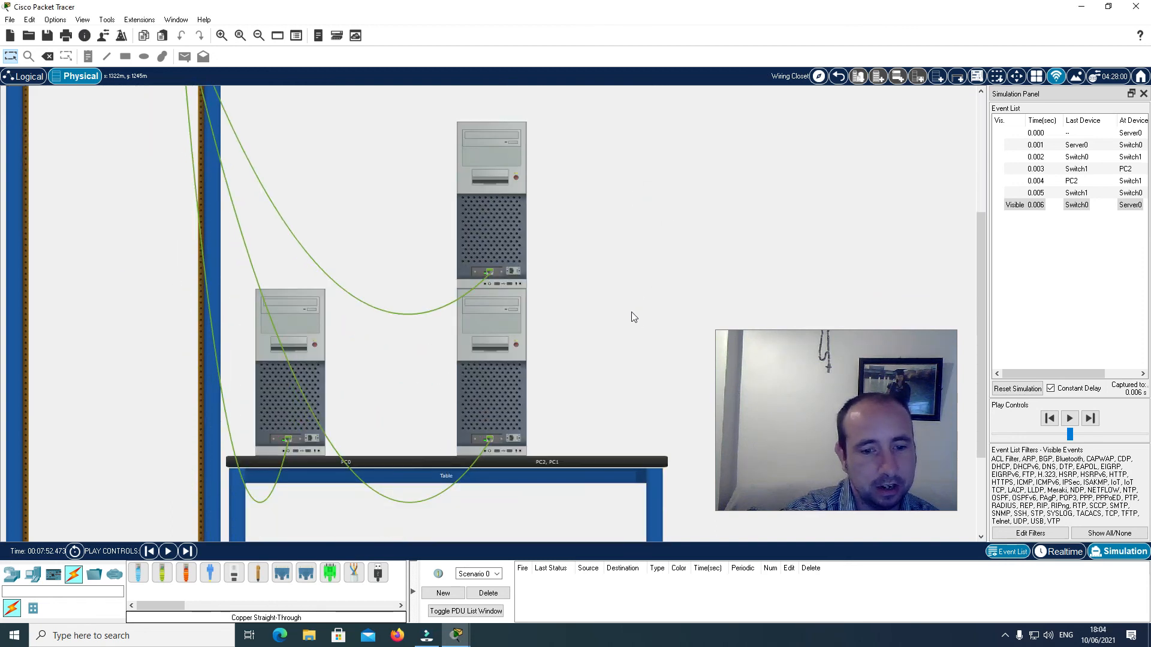
scroll(636, 311, "up", 1)
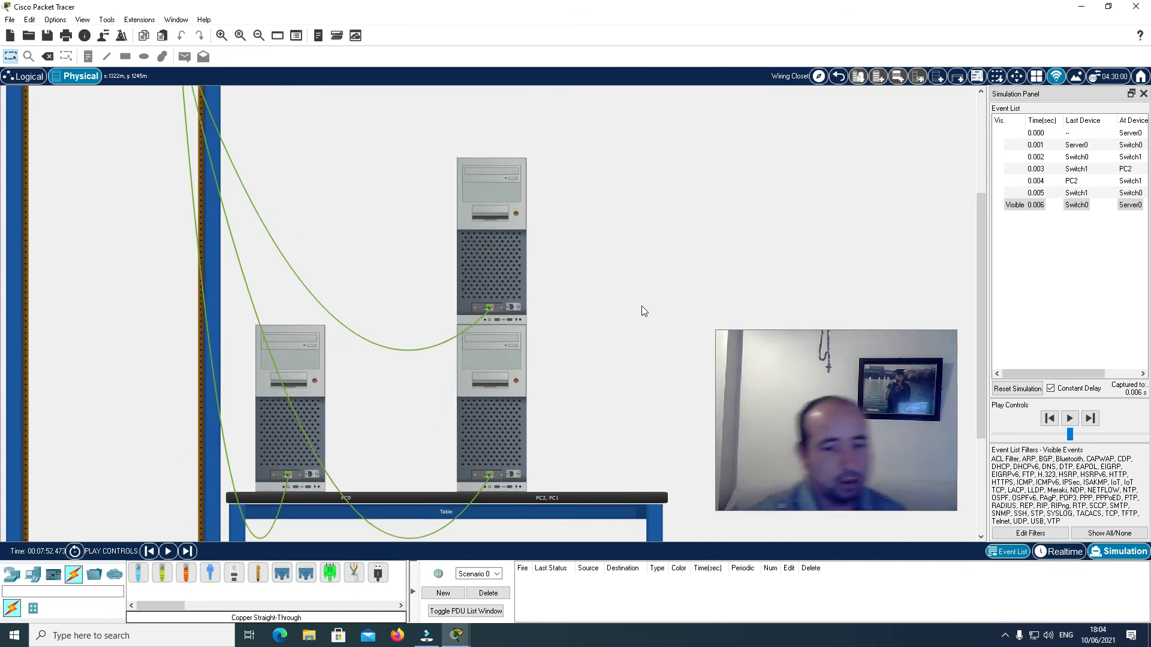
scroll(641, 306, "up", 3)
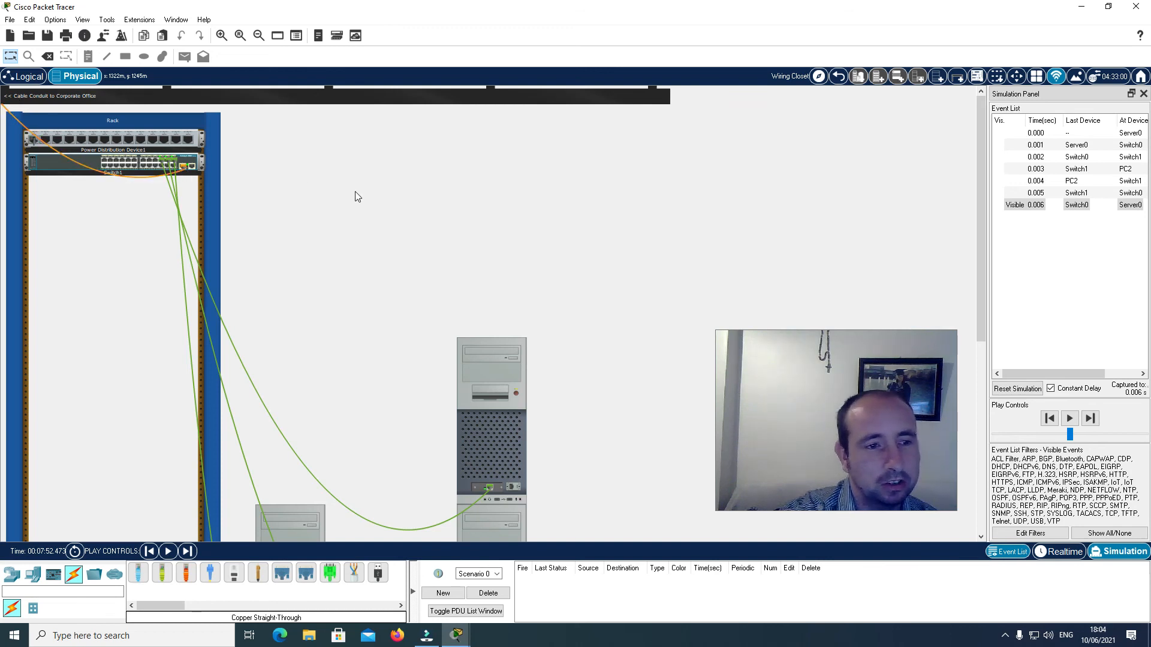
scroll(355, 192, "down", 3)
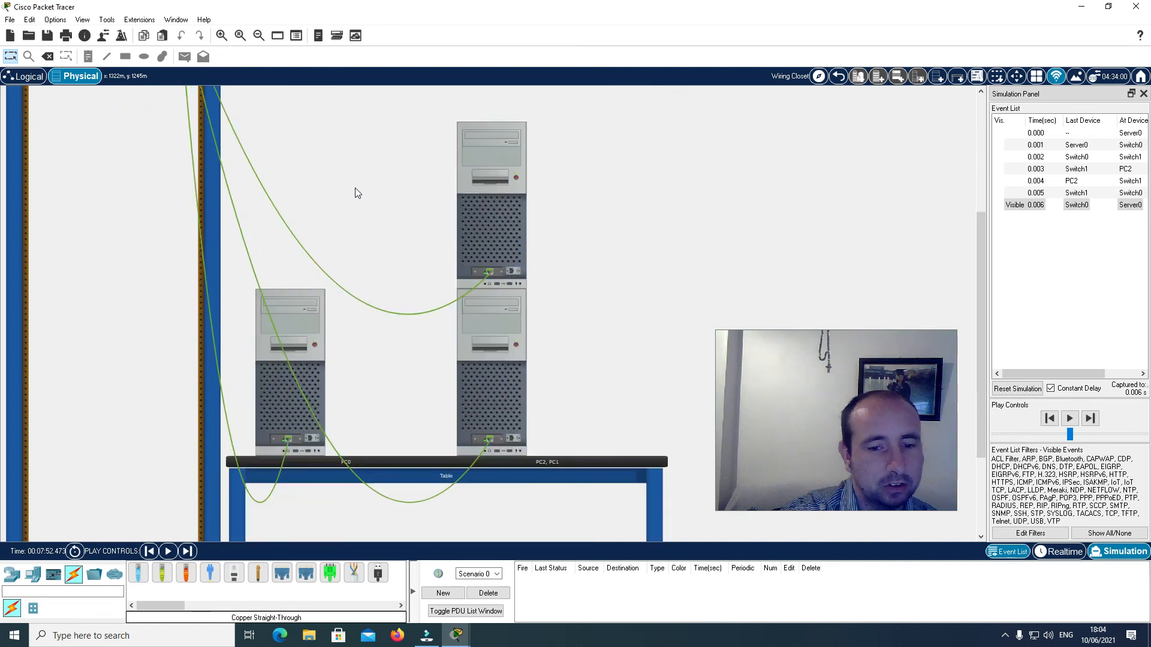
- Jump to the Main Wiring Closet in the physical view and examine its rack, server and connected PCs
scroll(355, 192, "up", 2)
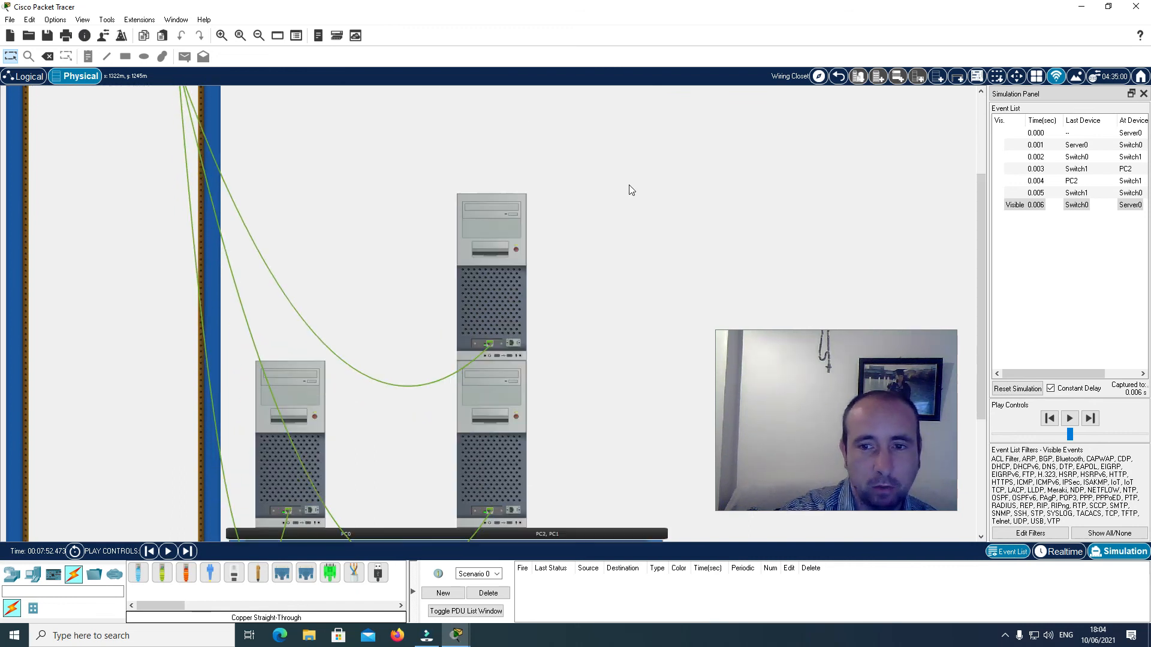
left_click(819, 77)
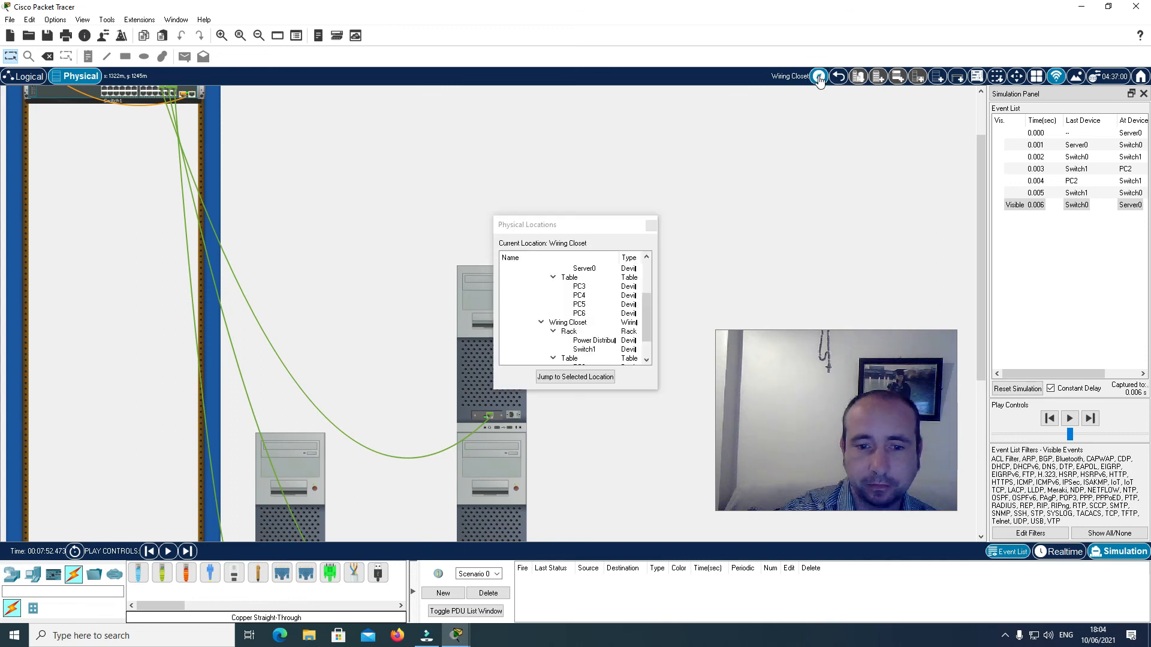
left_click_drag(646, 311, 648, 275)
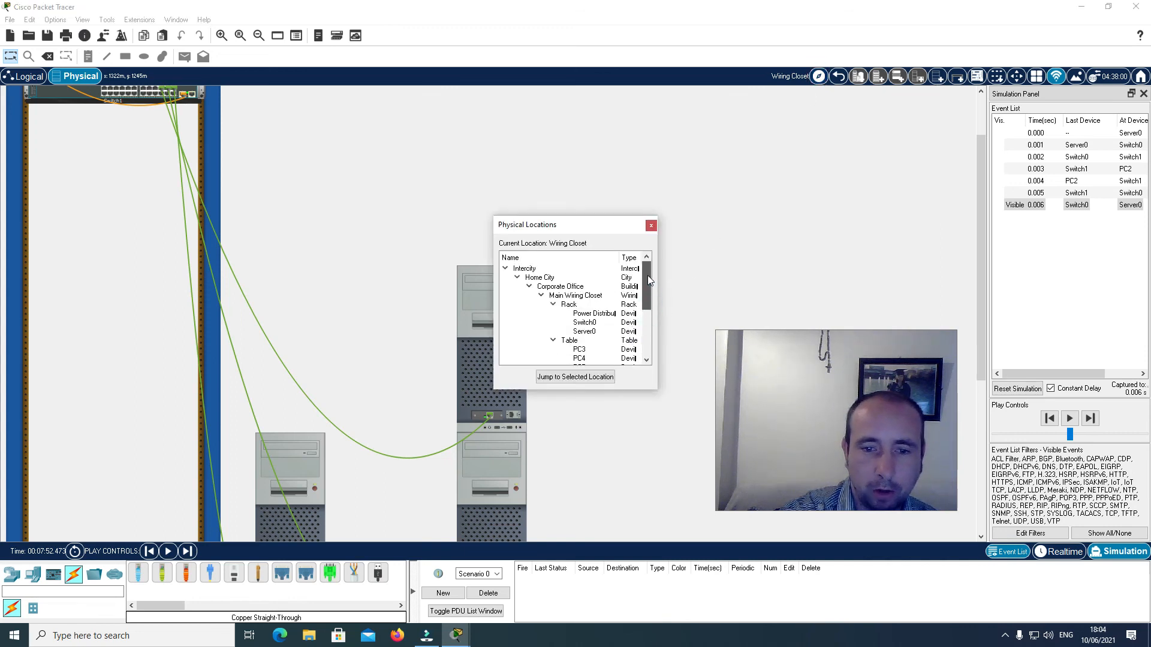
left_click(579, 297)
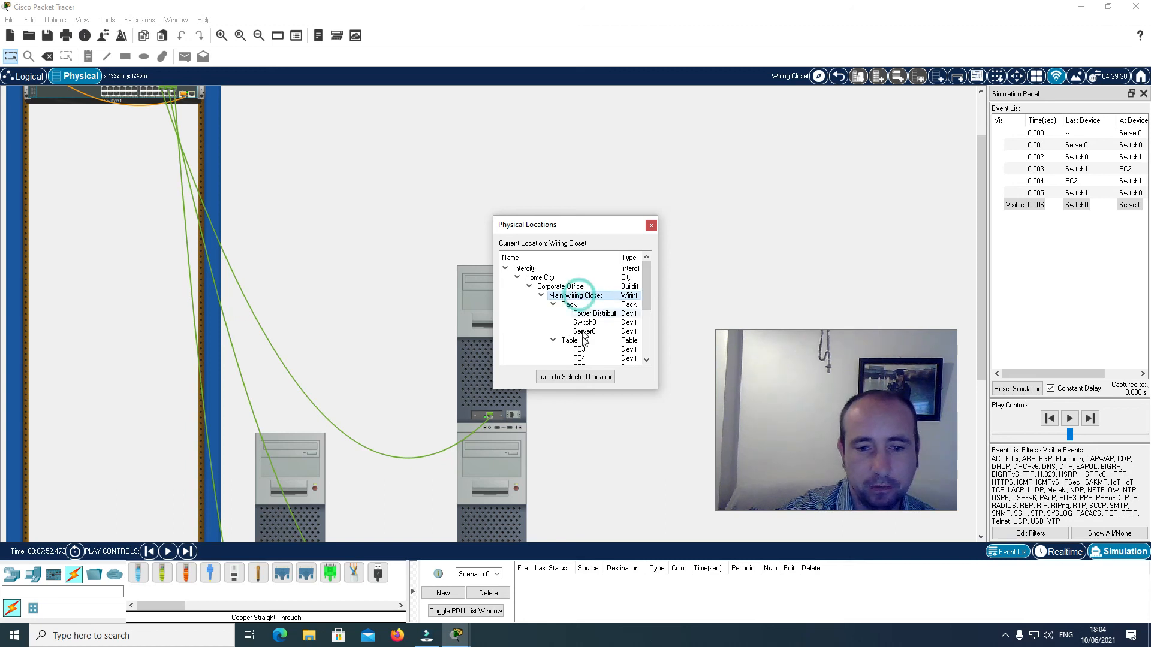
left_click(576, 378)
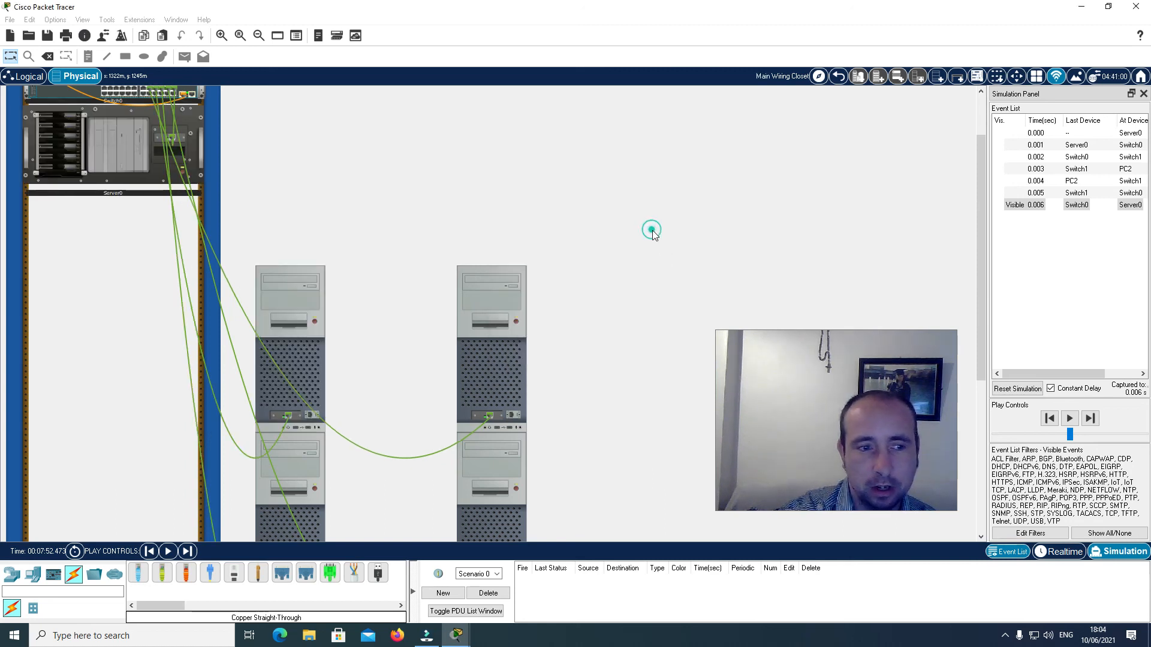
scroll(669, 246, "up", 2)
scroll(669, 246, "up", 2)
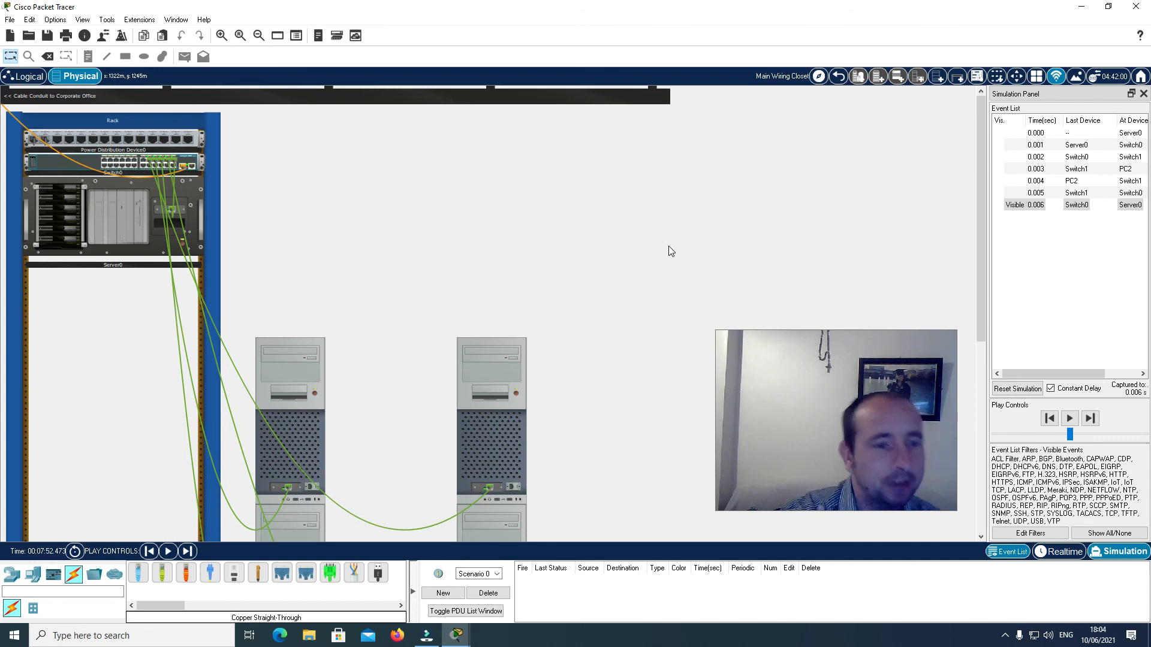